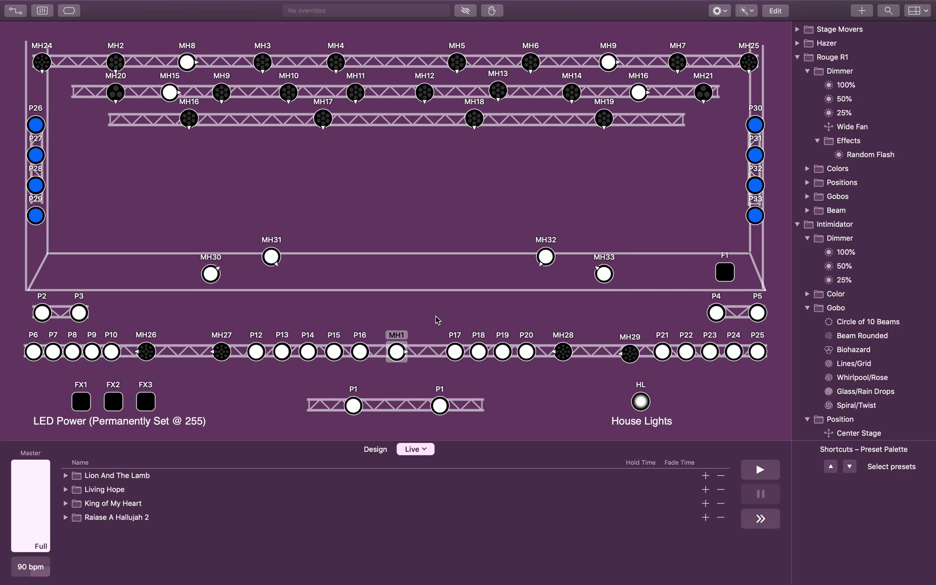
- Create a new group named Echo at the end of the cuelist
right_click(124, 536)
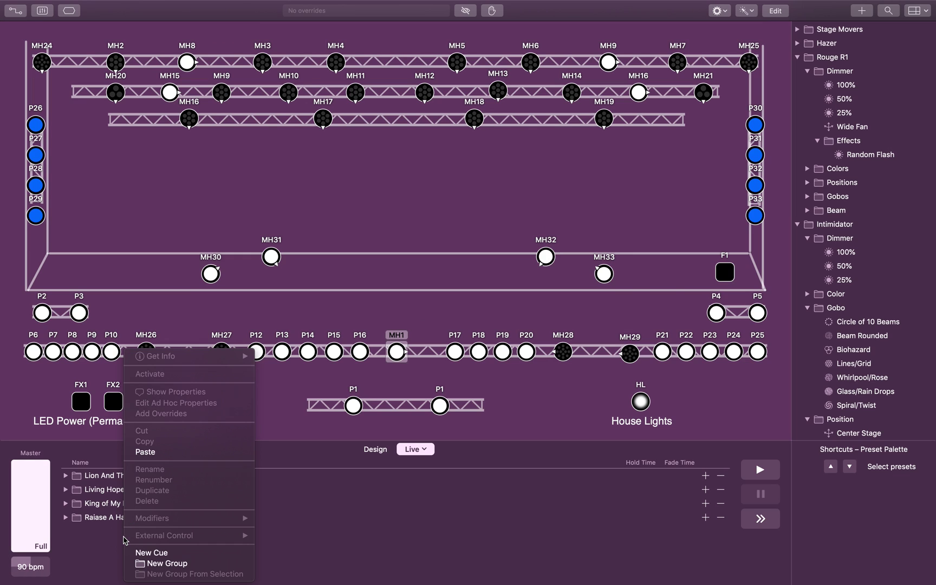
left_click(174, 569)
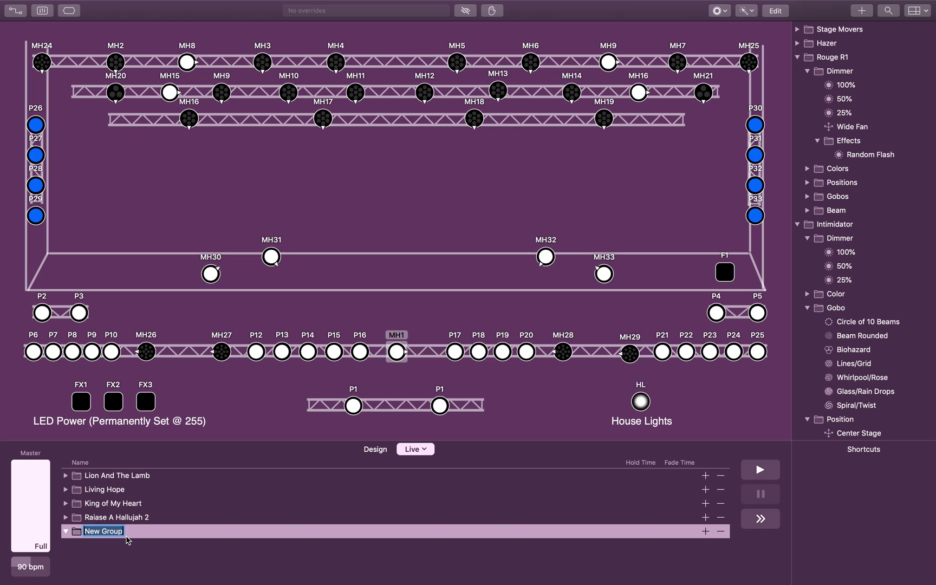
type("Echo")
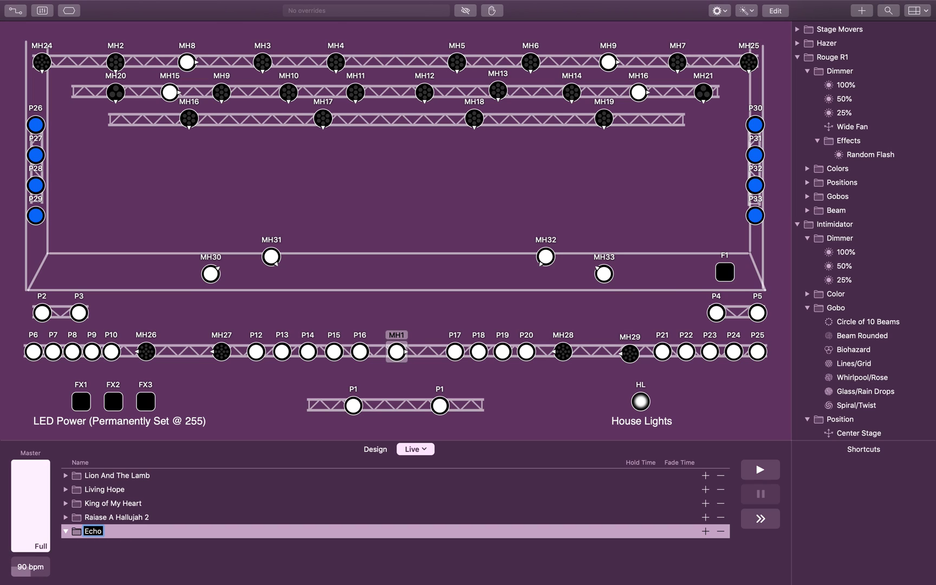
key("Return")
- Add a new cue named Set inside the Echo group
right_click(96, 537)
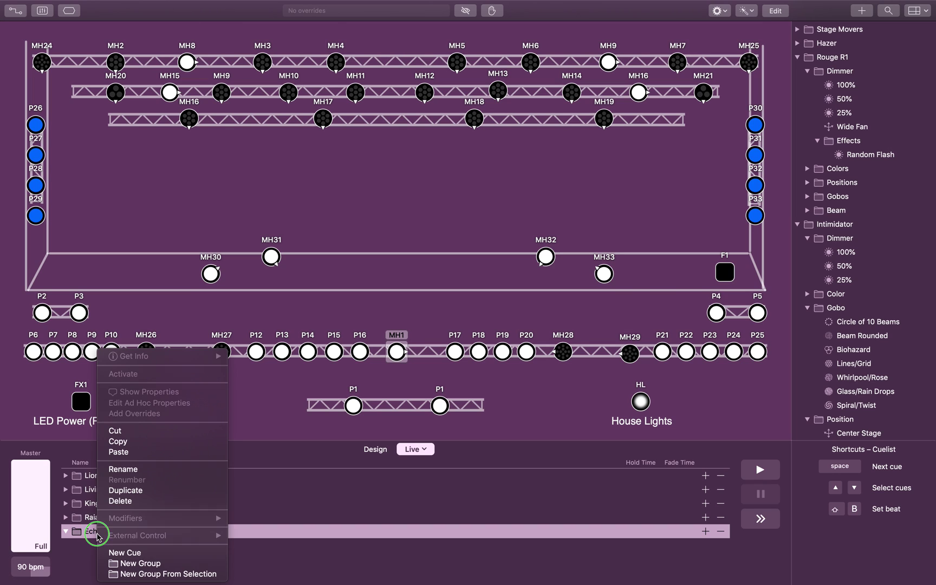
left_click(145, 553)
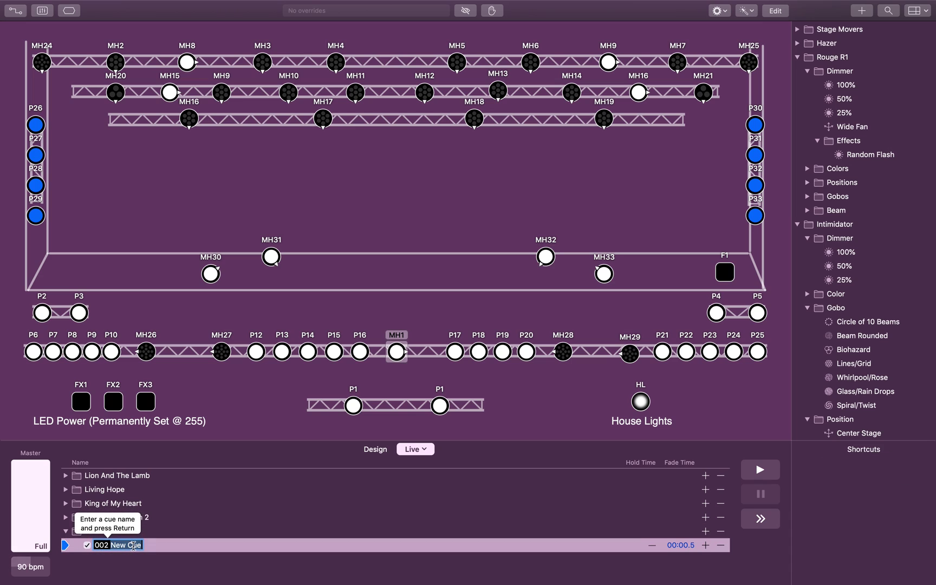
type("Set")
key("Return")
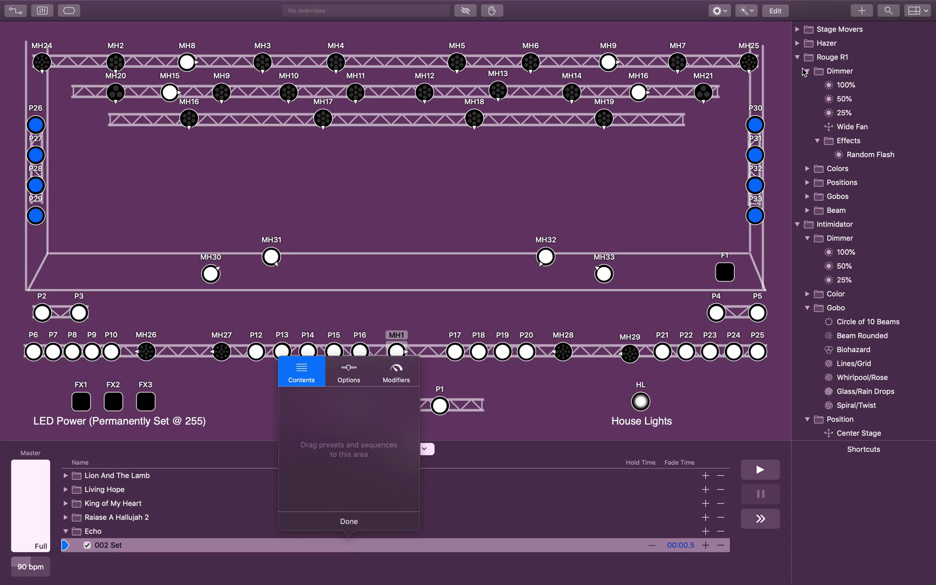
- Add the Pink color preset from the Top Light group to the Set cue's contents
scroll(800, 64, "down", 3)
left_click(798, 84)
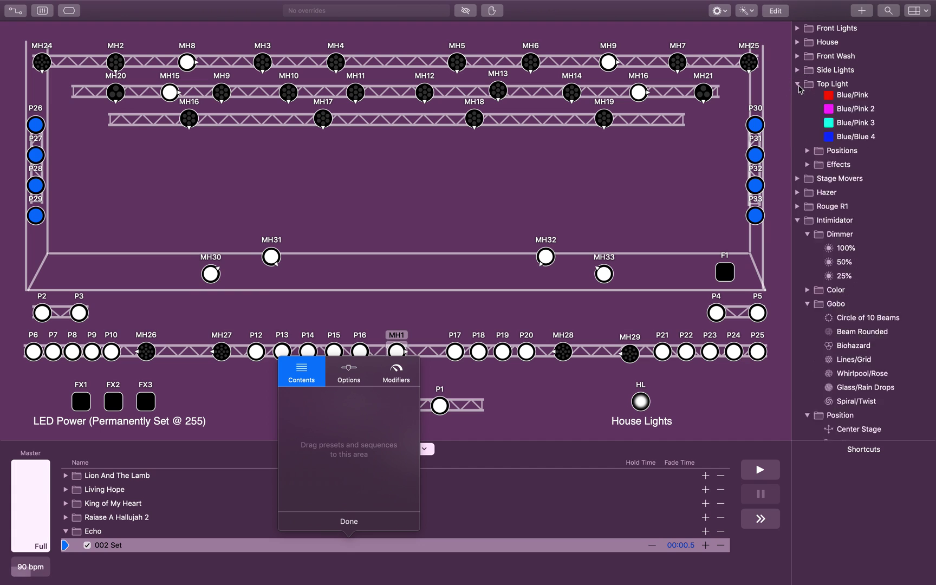
left_click_drag(819, 271, 297, 417)
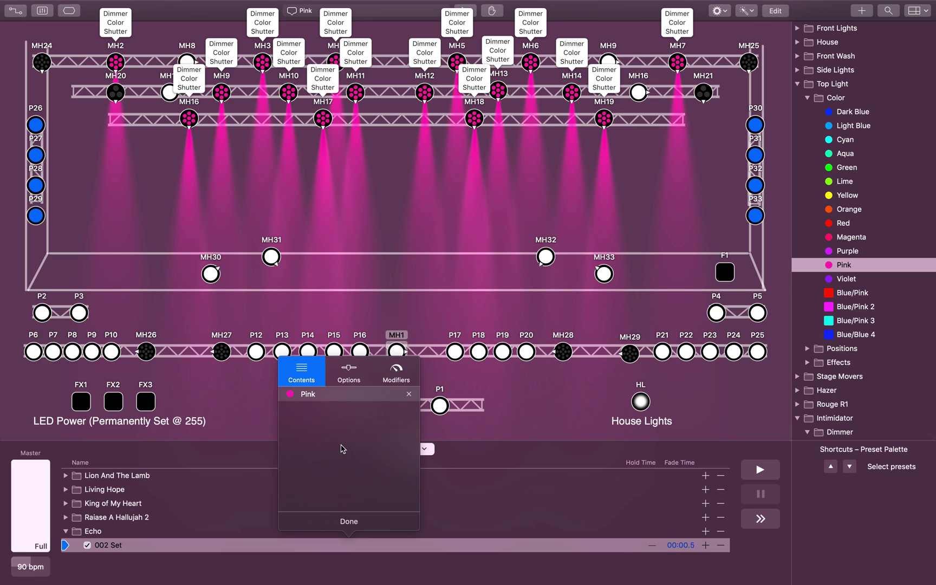
scroll(838, 315, "down", 10)
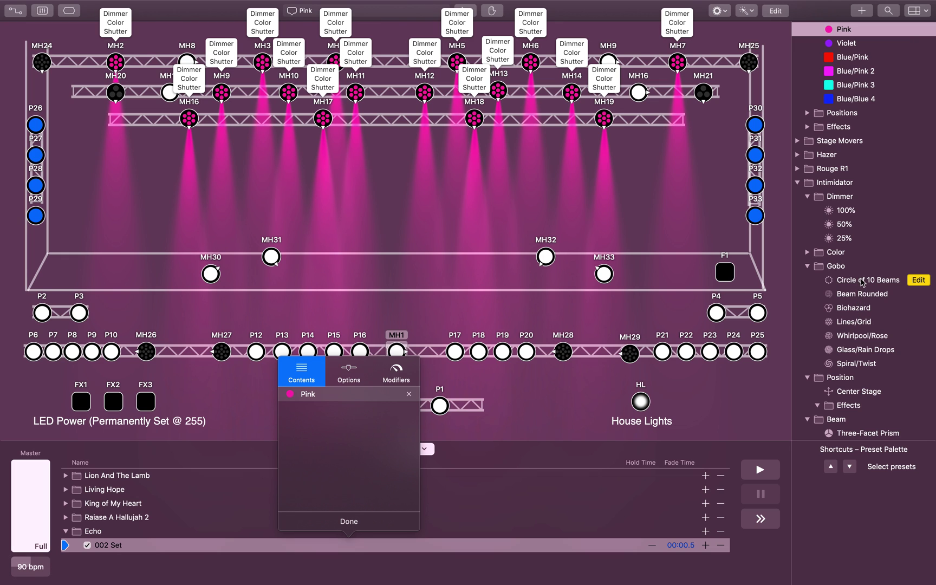
left_click_drag(861, 280, 379, 433)
left_click(807, 252)
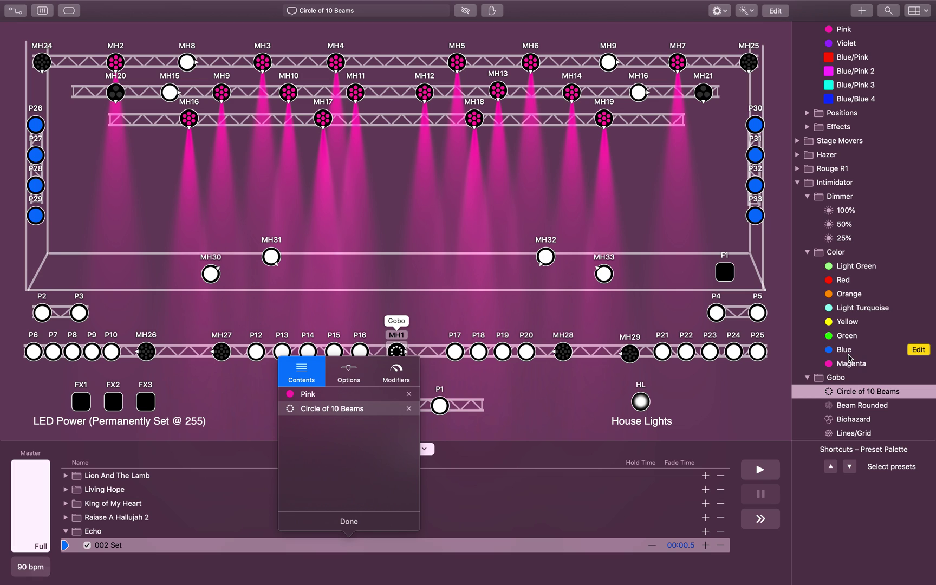
left_click(409, 408)
left_click(797, 183)
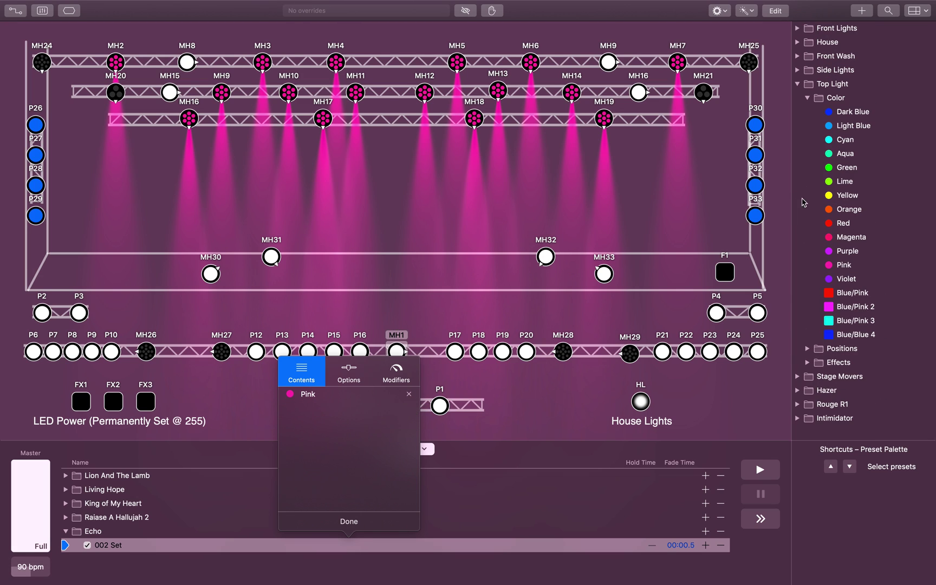
- Add the Dark Blue color preset from the Rouge R1 group to the Set cue's contents
left_click(797, 404)
scroll(813, 390, "down", 5)
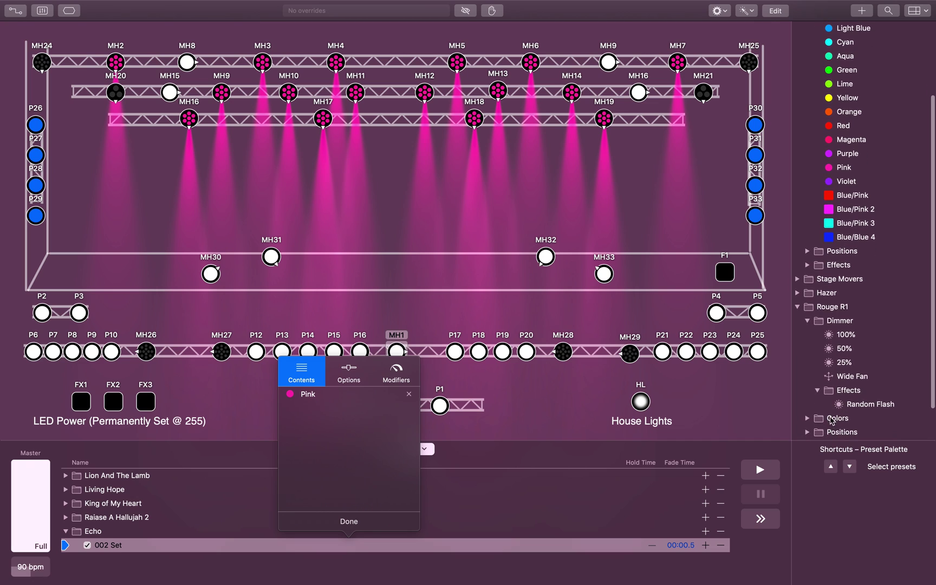
left_click(818, 343)
left_click(807, 288)
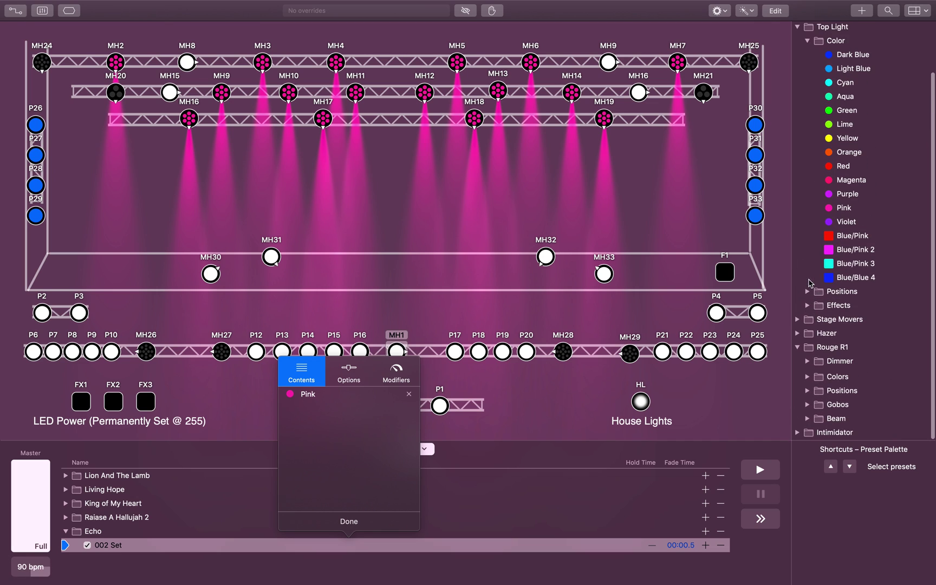
left_click(808, 378)
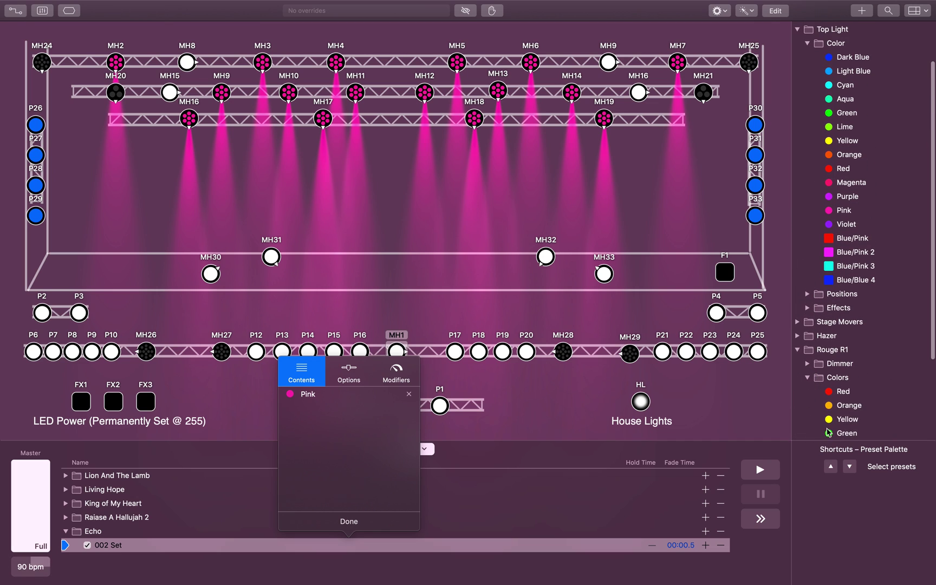
scroll(850, 412, "down", 1)
scroll(850, 413, "down", 3)
left_click_drag(851, 371, 353, 444)
- Add the Running Drops gobo preset from the Rouge R1 group to the Set cue
scroll(826, 437, "down", 2)
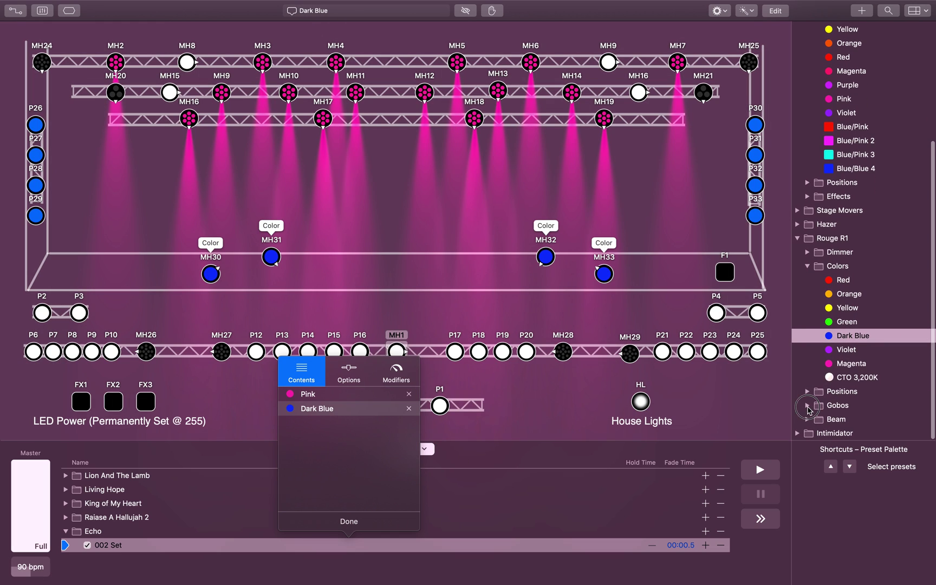
scroll(843, 426, "down", 8)
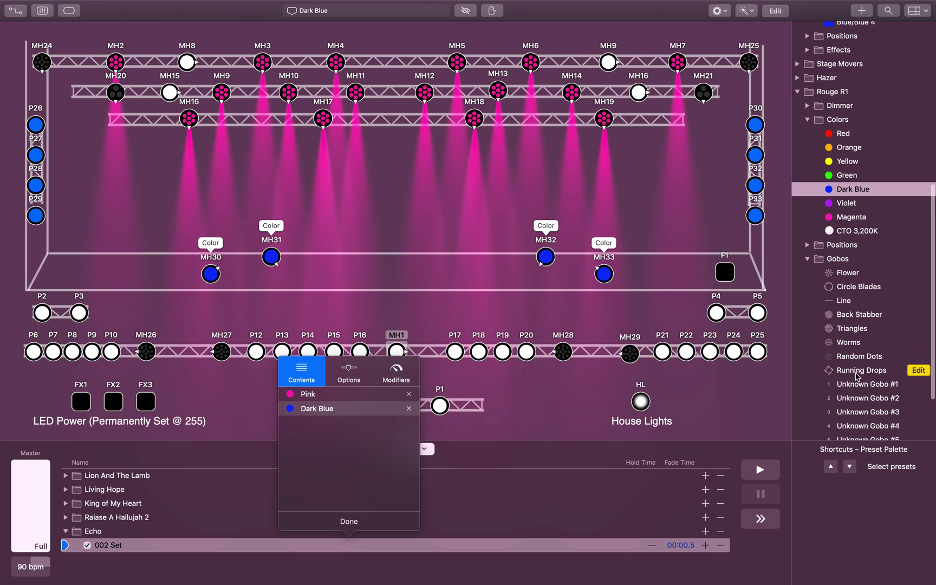
left_click_drag(859, 373, 392, 459)
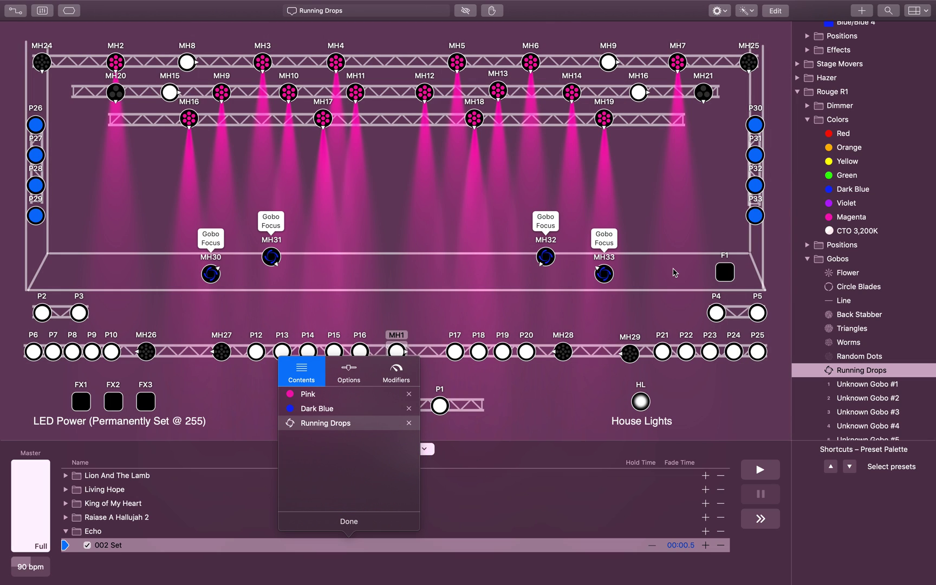
- Add the Drums position preset from the Rouge R1 group to the Set cue
left_click(808, 259)
left_click(807, 391)
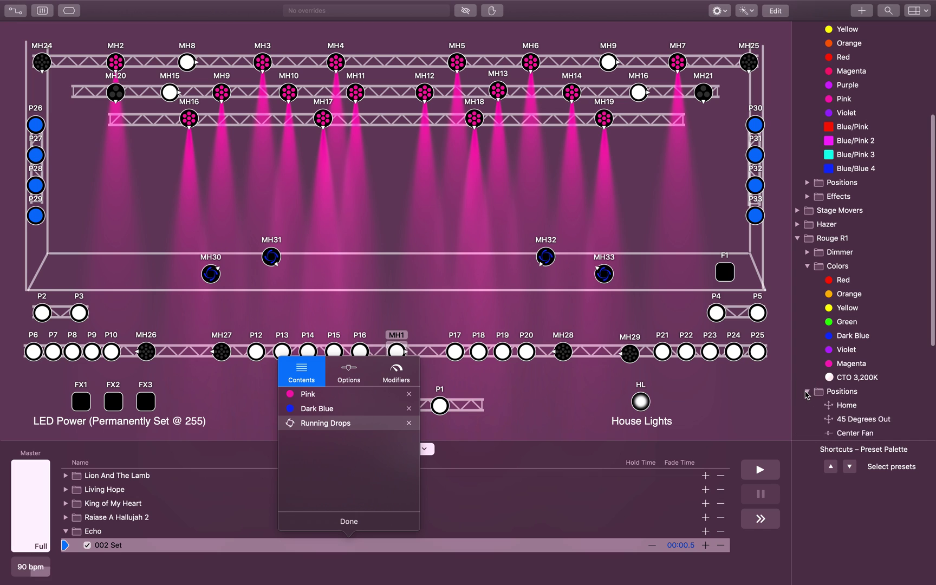
scroll(862, 395, "down", 2)
scroll(861, 395, "down", 2)
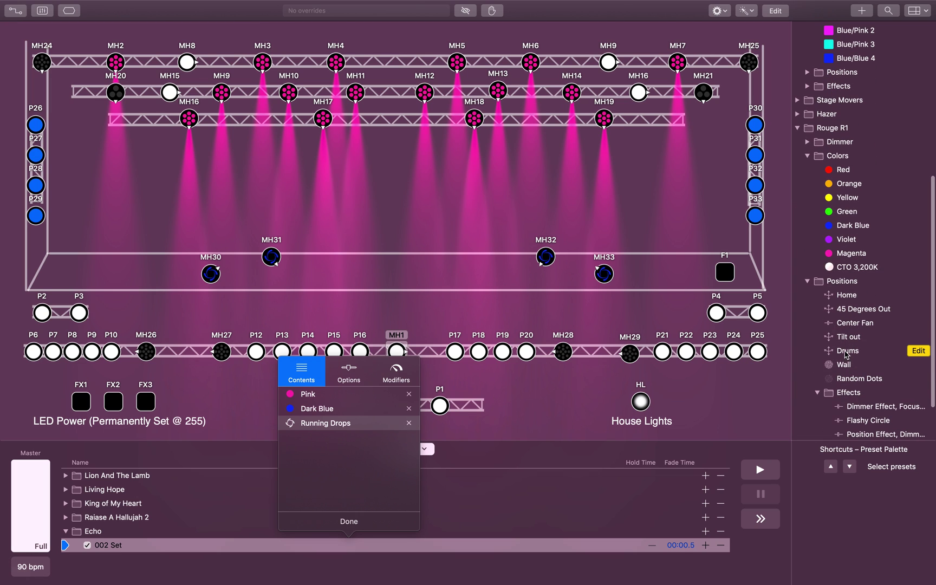
left_click_drag(846, 352, 396, 495)
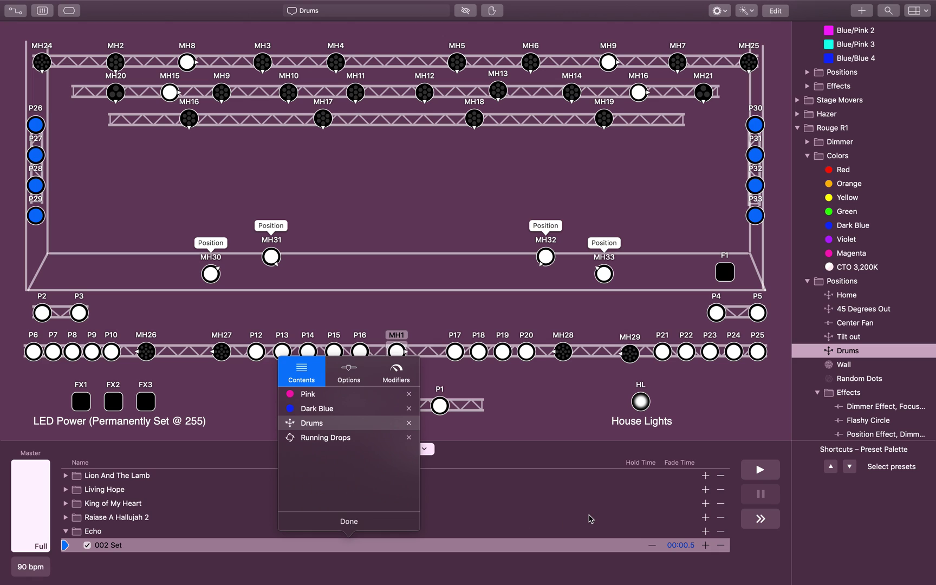
- Examine the presets in the Set cue by highlighting Running Drops, Drums and Pink in its contents
left_click(361, 496)
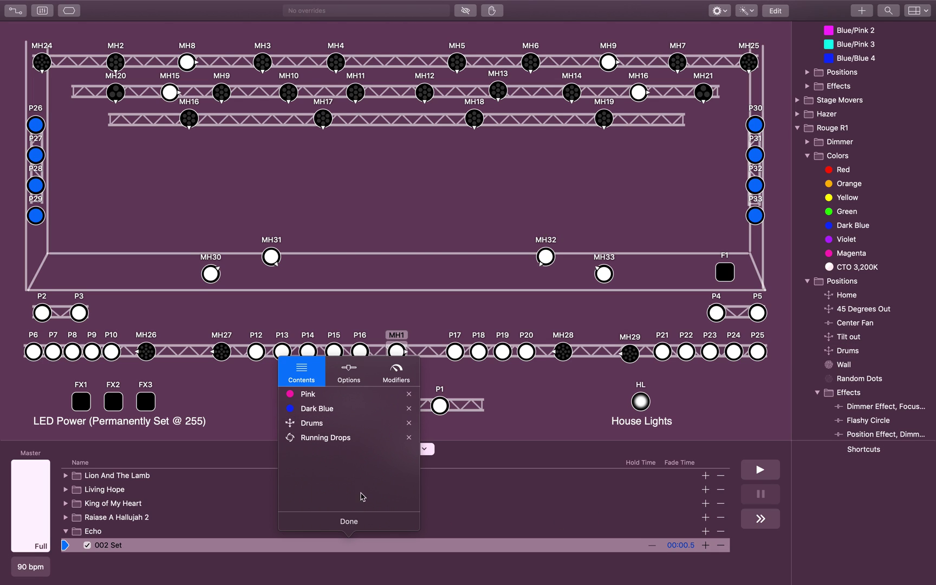
left_click(328, 417)
left_click(345, 438)
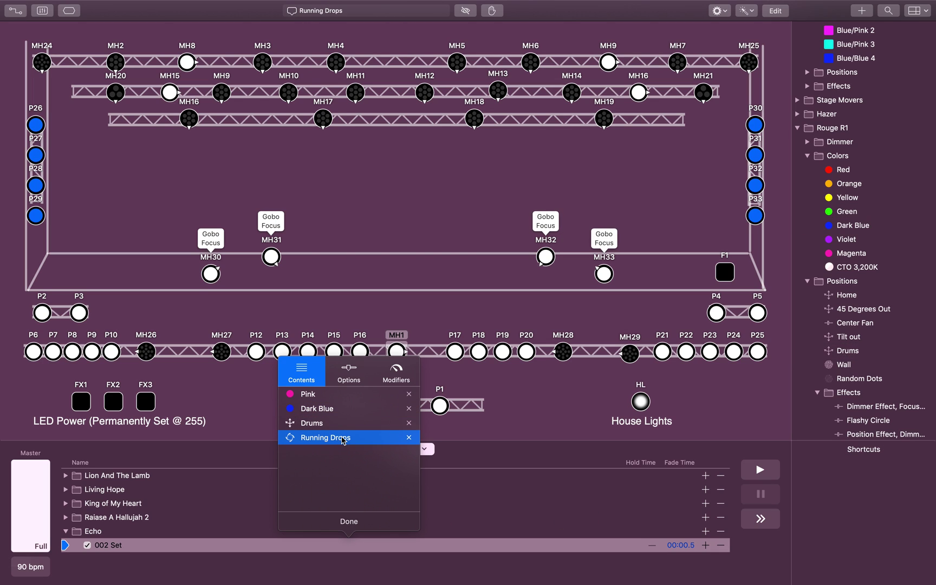
left_click(329, 424)
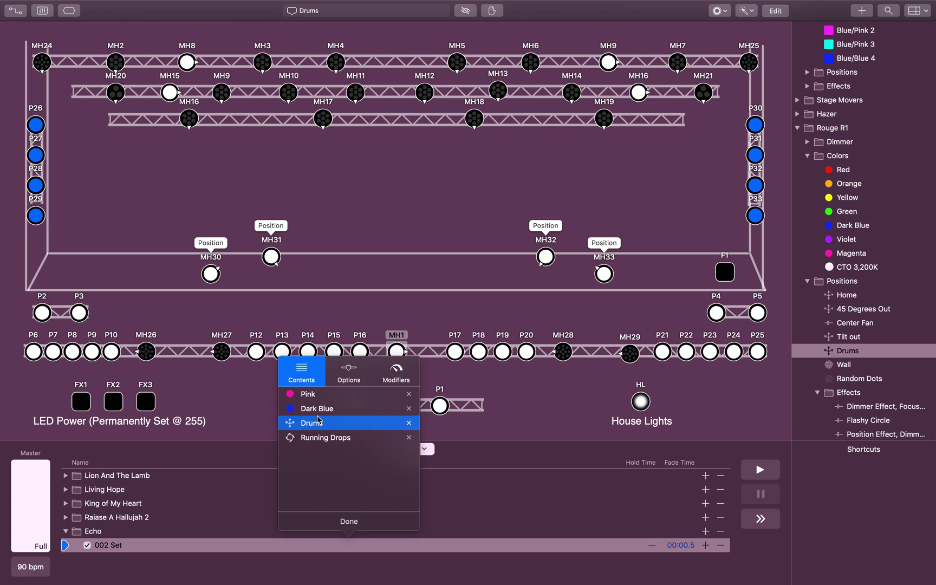
left_click(310, 395)
left_click(320, 457)
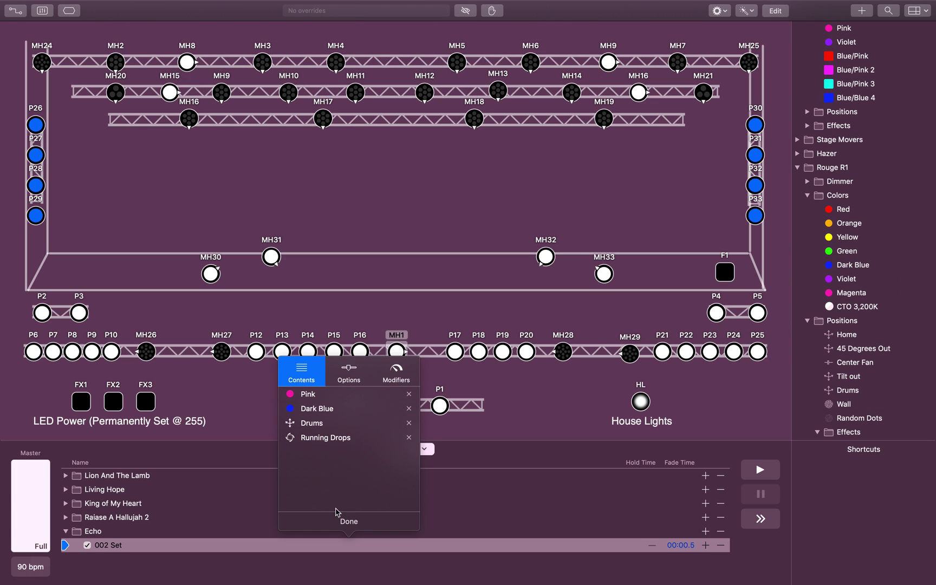
- Preview the change into Echo's Set cue by activating a Raiase A Hallujah 2 cue first, and close the cue's contents
left_click(137, 528)
left_click(66, 519)
left_click(125, 531)
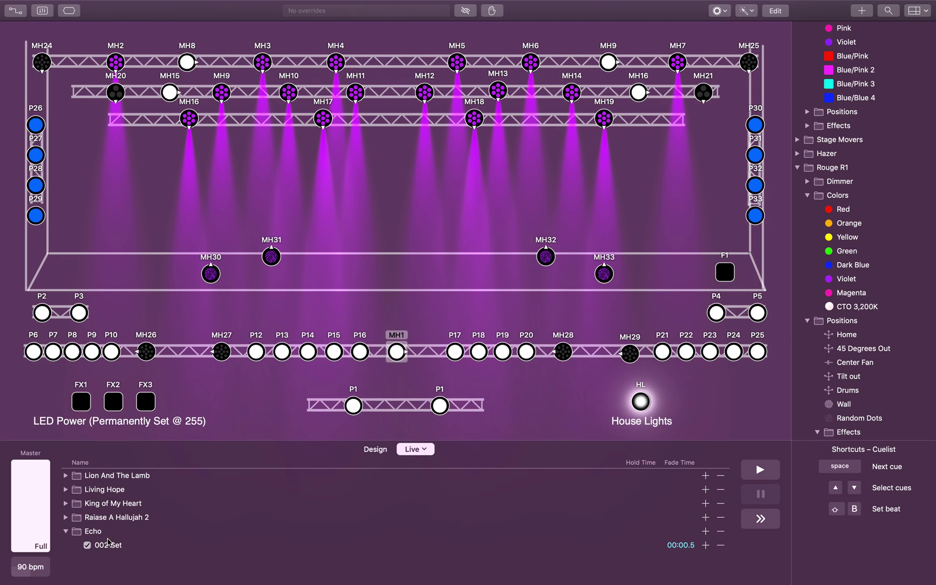
left_click(354, 544)
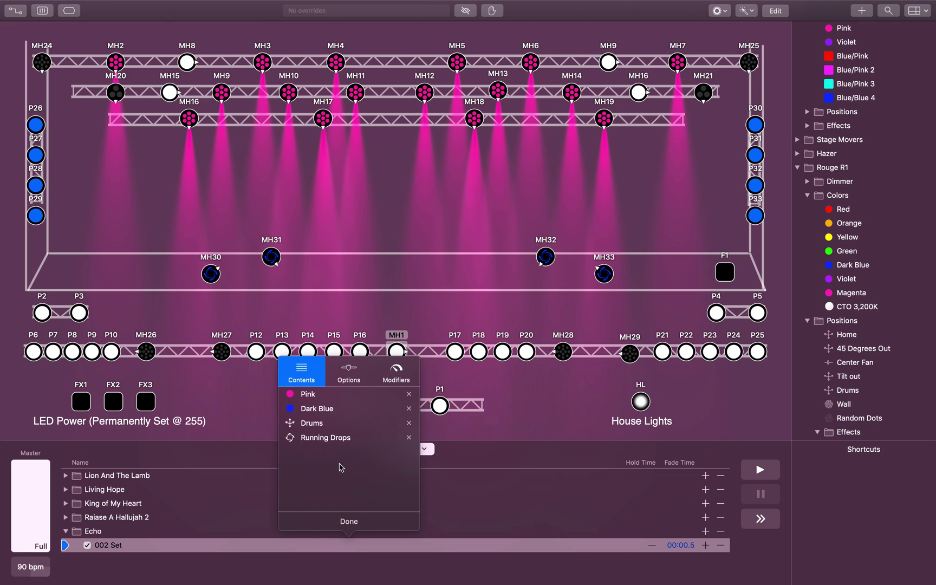
left_click(348, 521)
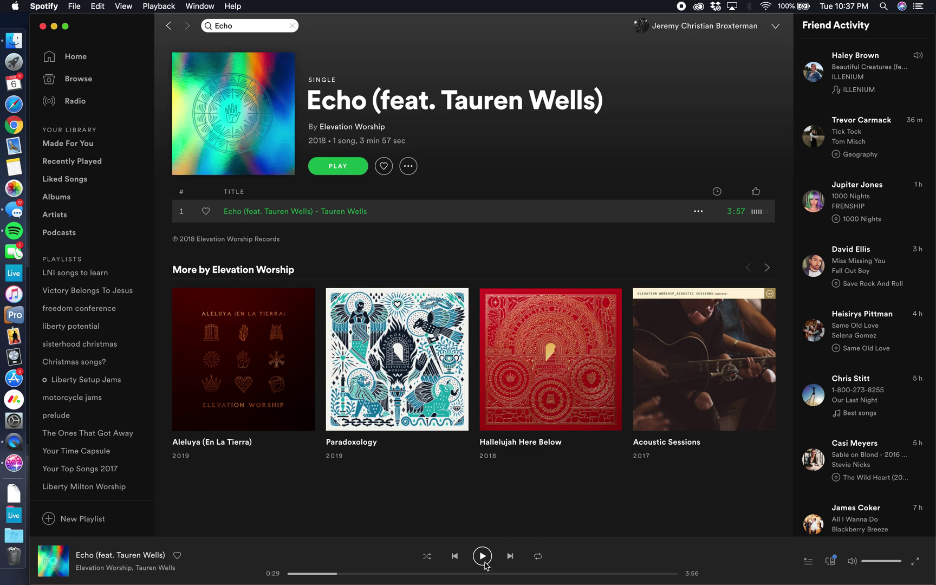
- Play the song Echo from its beginning in Spotify and pause it after the opening seconds
left_click_drag(334, 573, 259, 568)
left_click(483, 556)
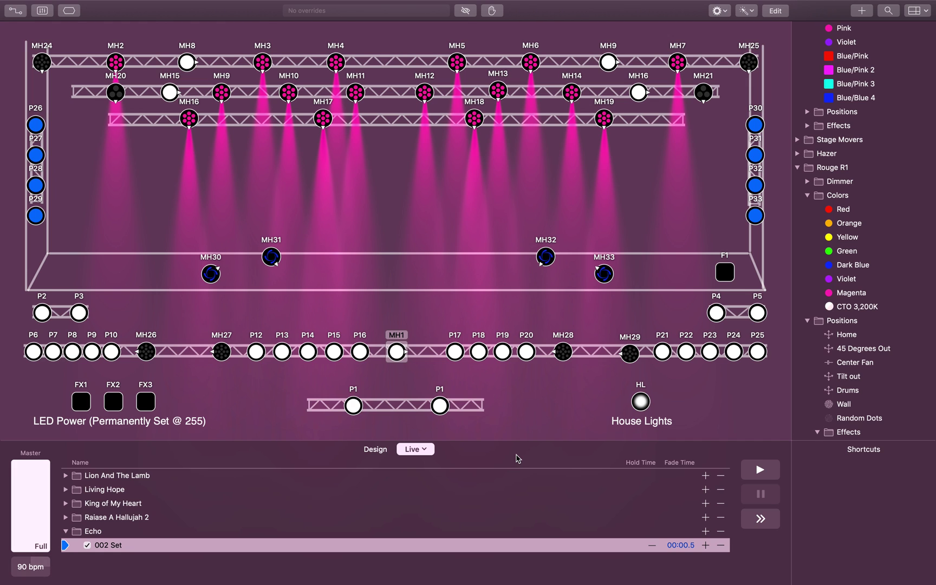
key("ctrl+Left")
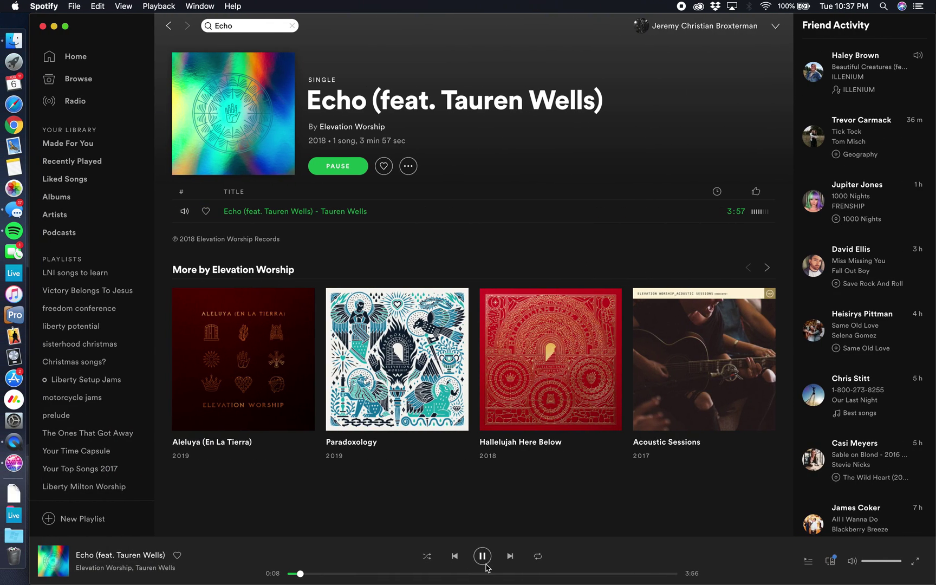
left_click(483, 557)
- Return to Lightkey and rename Echo's Set cue to Set/Intro
key("ctrl+Right")
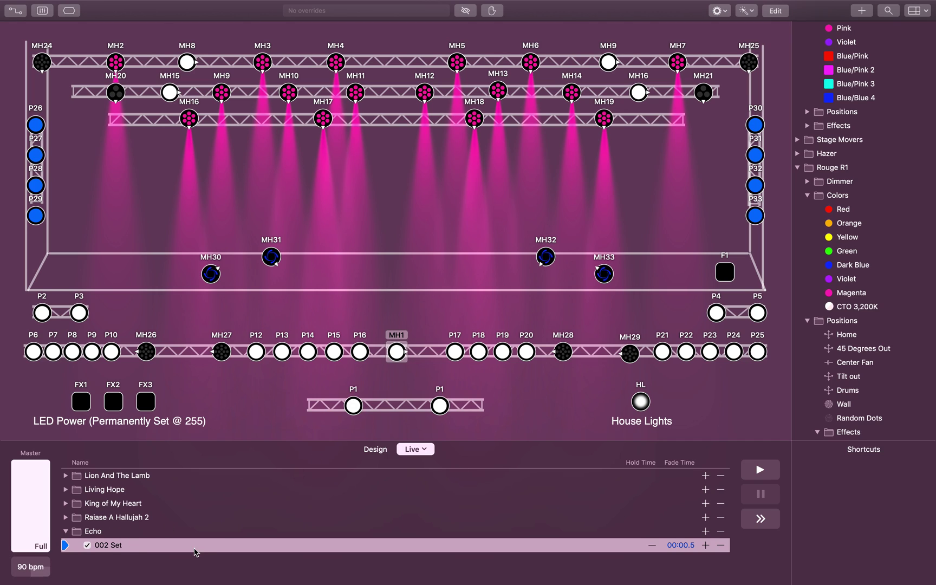
double_click(117, 545)
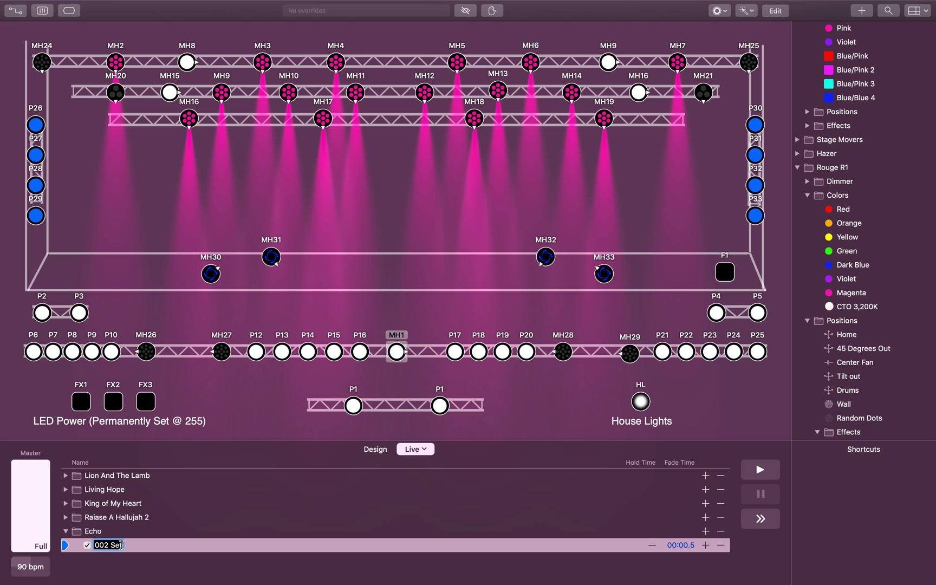
type("/Intro")
key("Return")
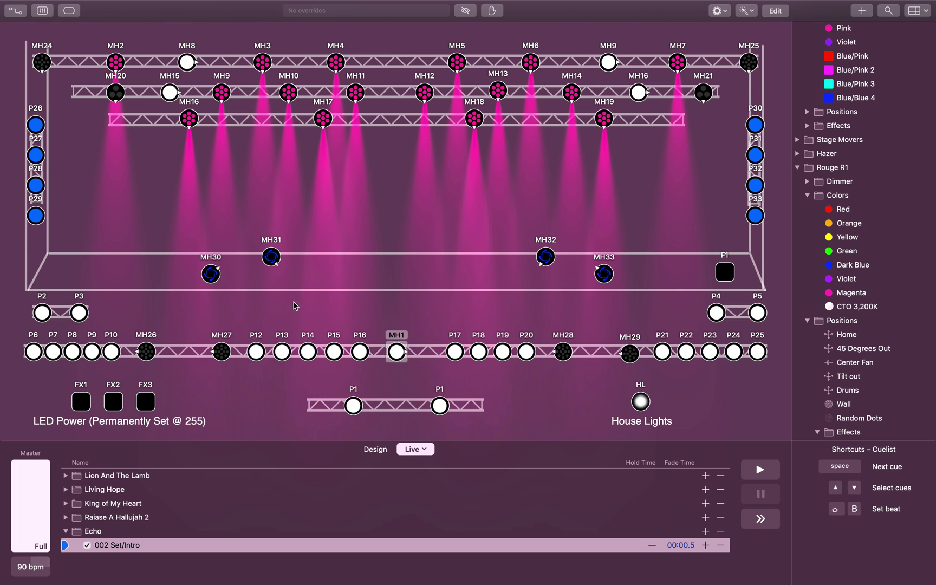
- Switch to Spotify, listen to a few more seconds of Echo, pause it and return to Lightkey
key("ctrl+Left")
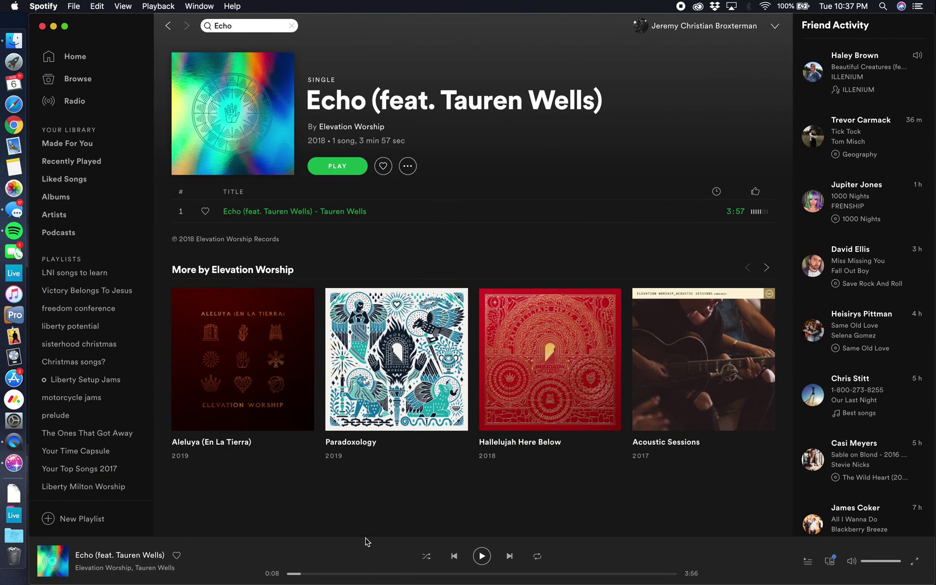
left_click(484, 552)
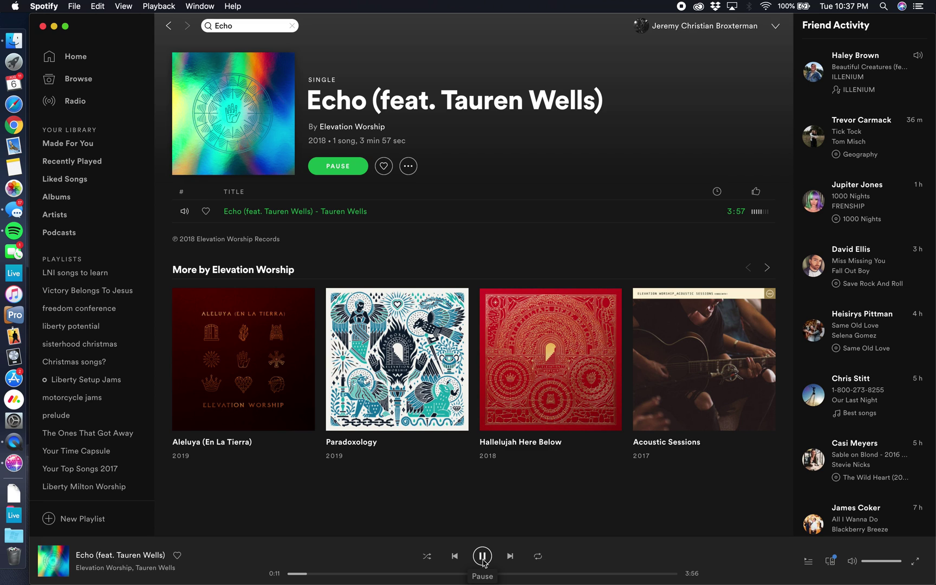
left_click(484, 558)
key("ctrl+Right")
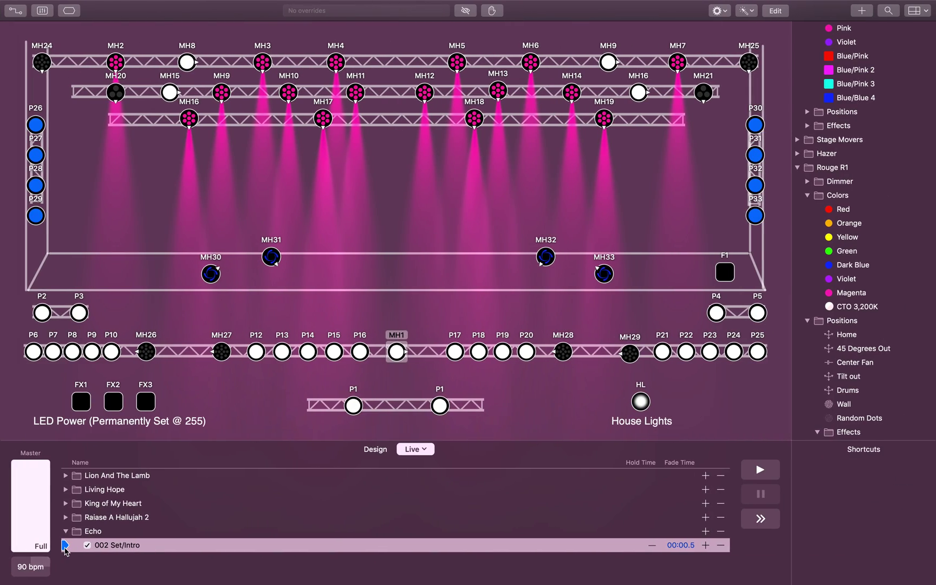
- Duplicate Echo's Set/Intro cue and name the copy Verse1
right_click(127, 546)
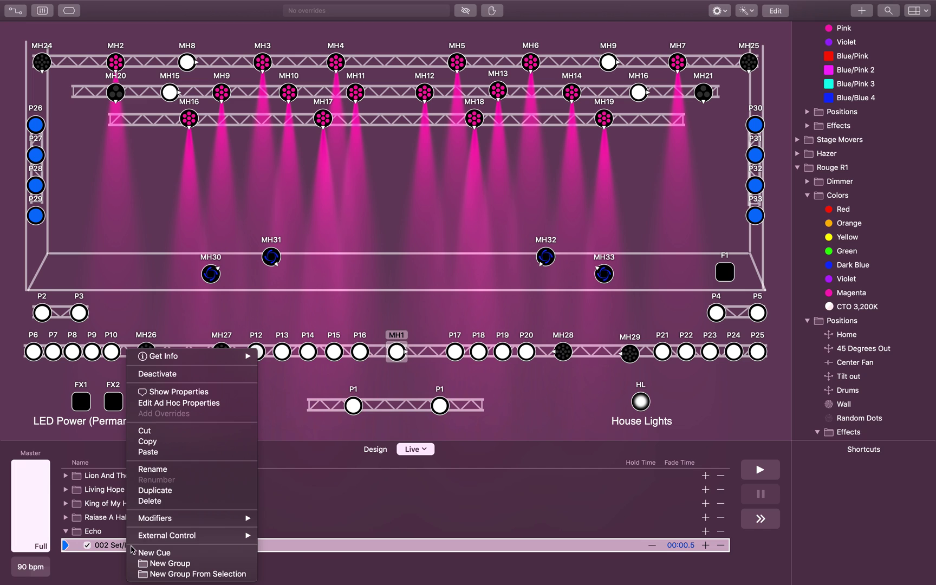
left_click(196, 491)
type("Verse1")
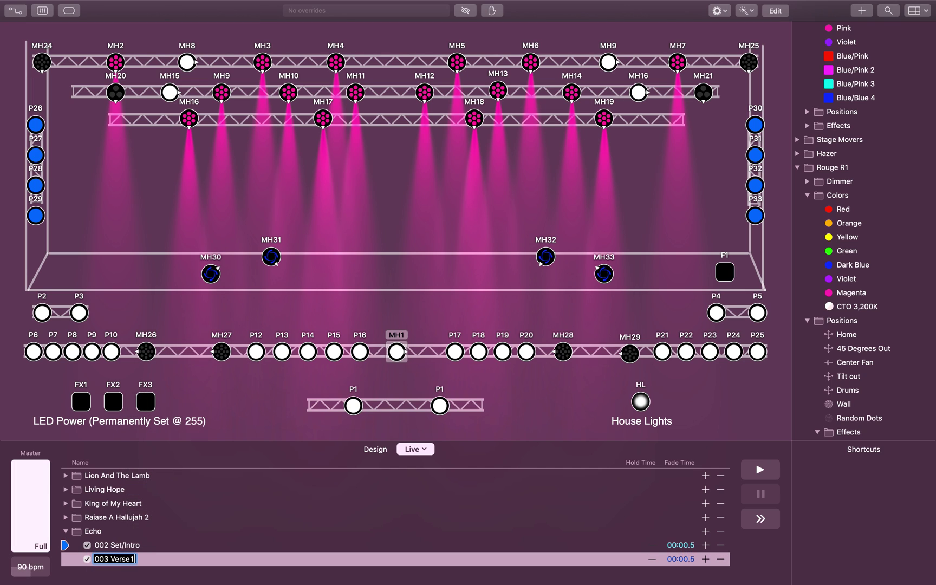
key("Return")
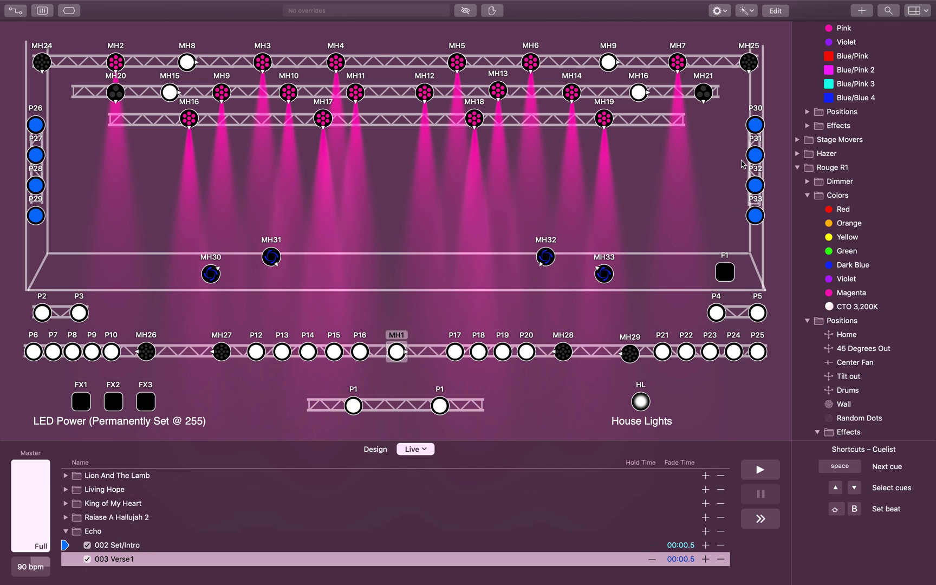
- Add the Full Stage preset from Front Lights to the Verse1 cue and close the cue's contents
scroll(801, 93, "up", 5)
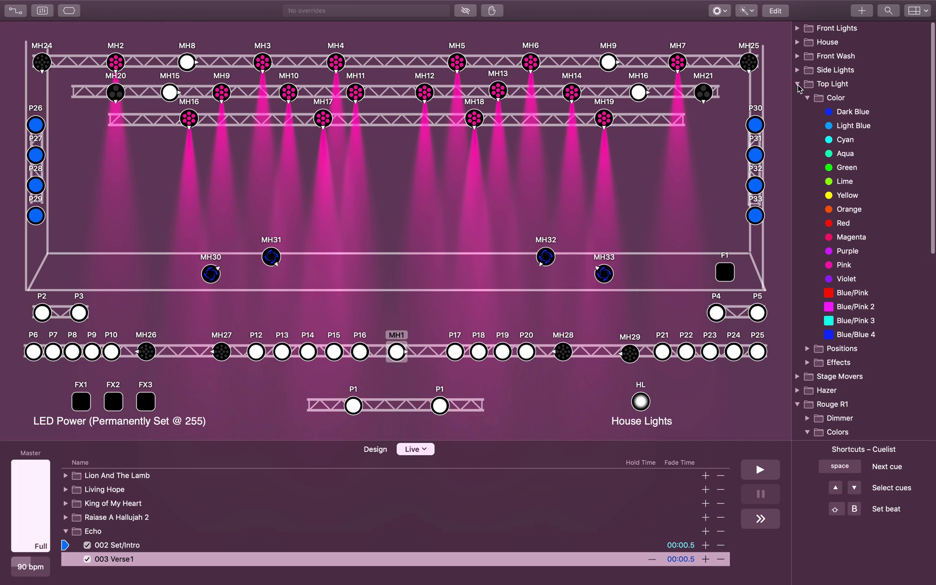
left_click(798, 84)
left_click(797, 43)
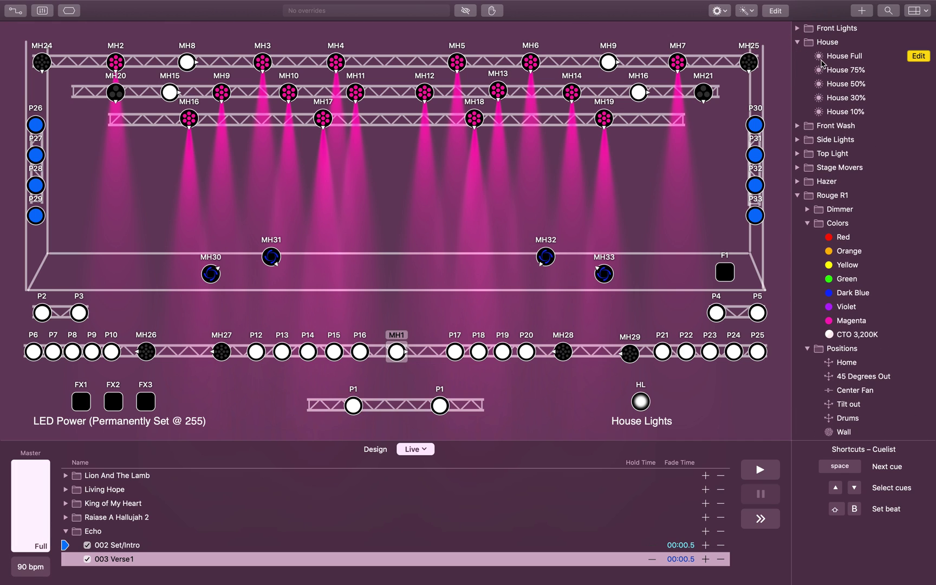
left_click(798, 28)
left_click_drag(833, 44, 240, 560)
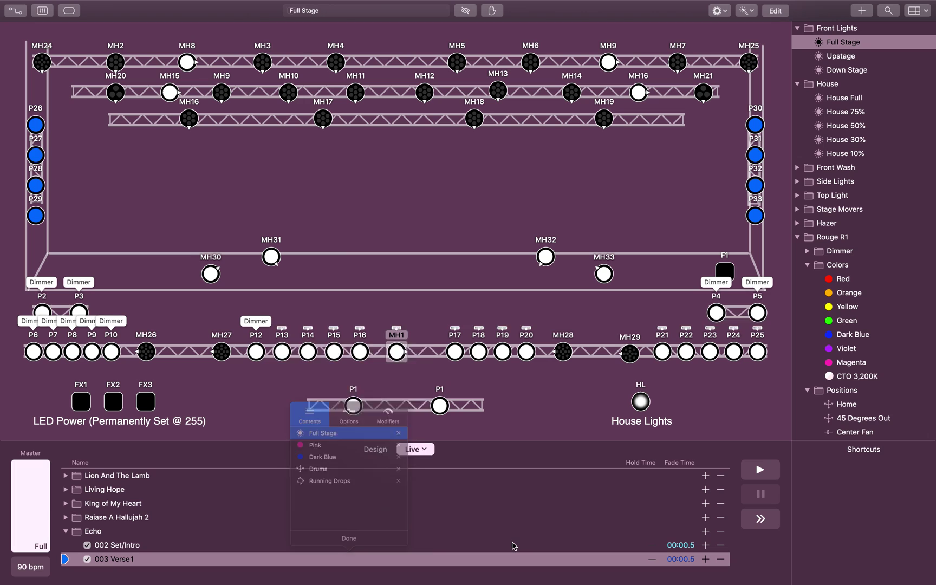
left_click(386, 538)
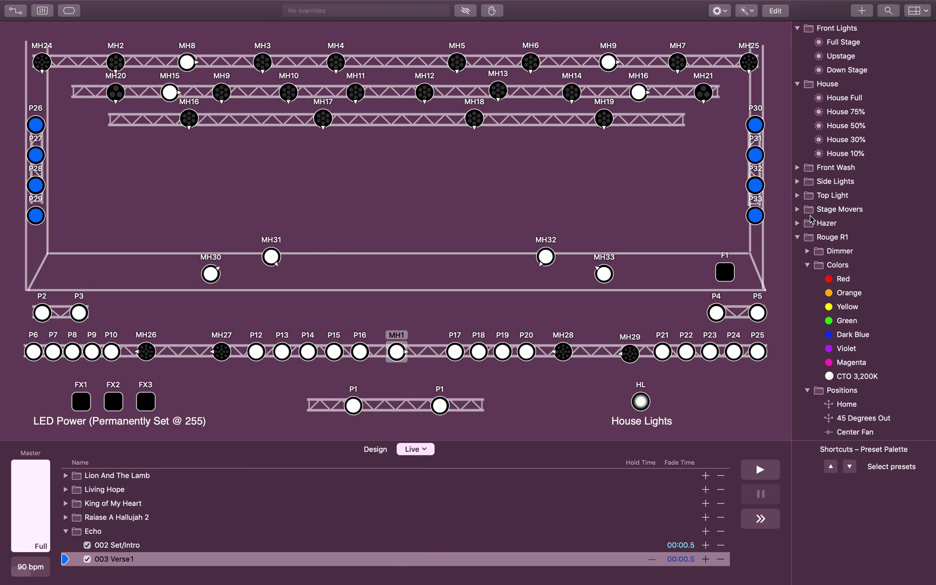
- Add the Rouge R1 dimmer preset 100% to the Verse1 cue and close the cue's contents
scroll(823, 265, "down", 6)
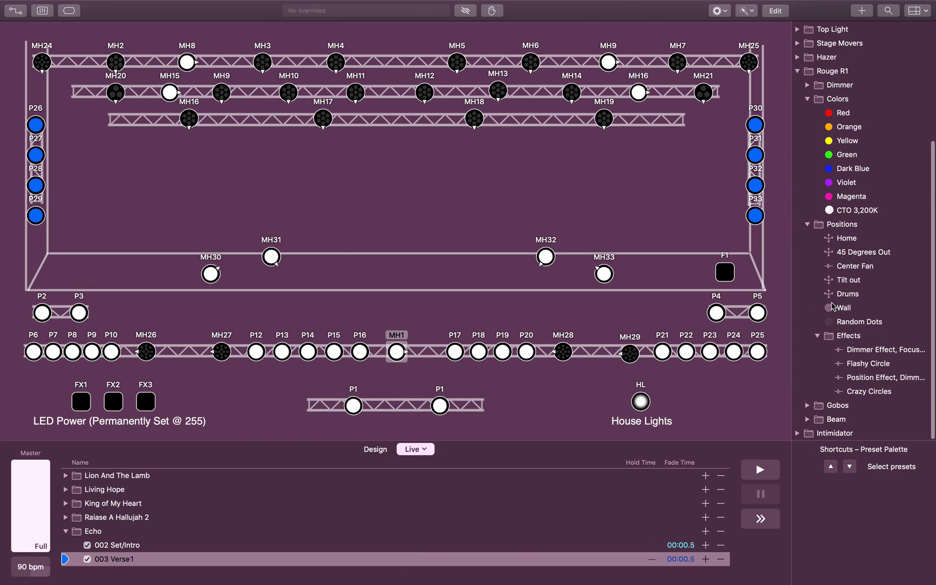
left_click(808, 99)
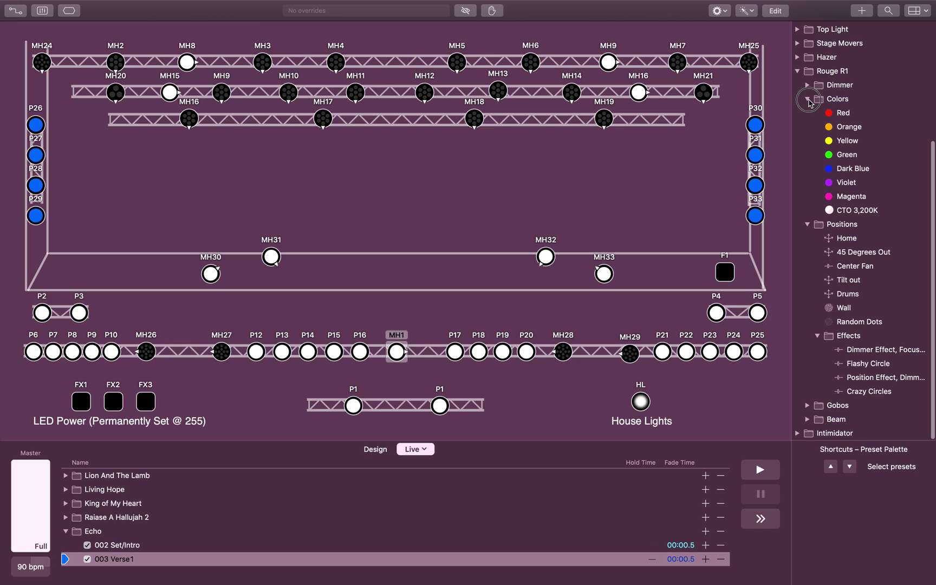
left_click(807, 226)
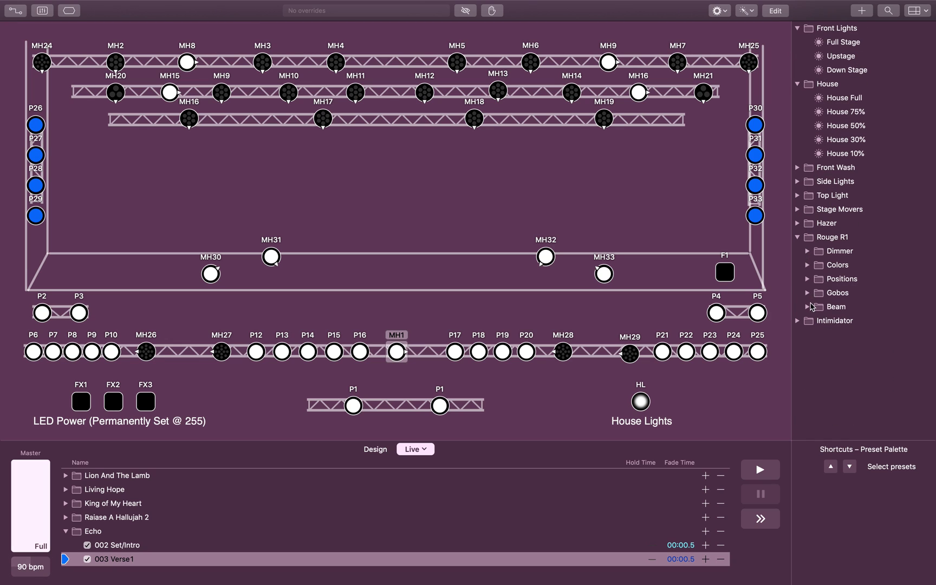
left_click(812, 254)
left_click(807, 252)
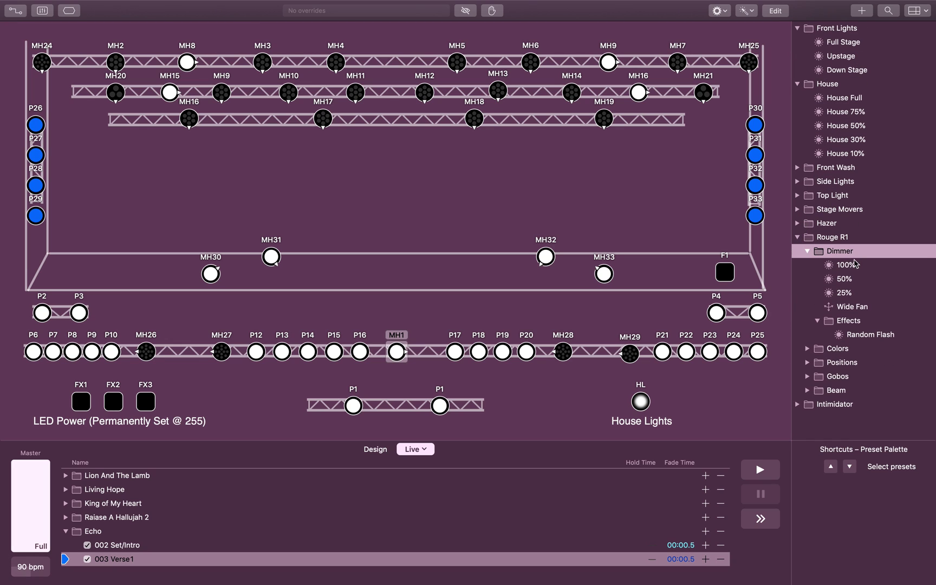
left_click_drag(845, 265, 270, 564)
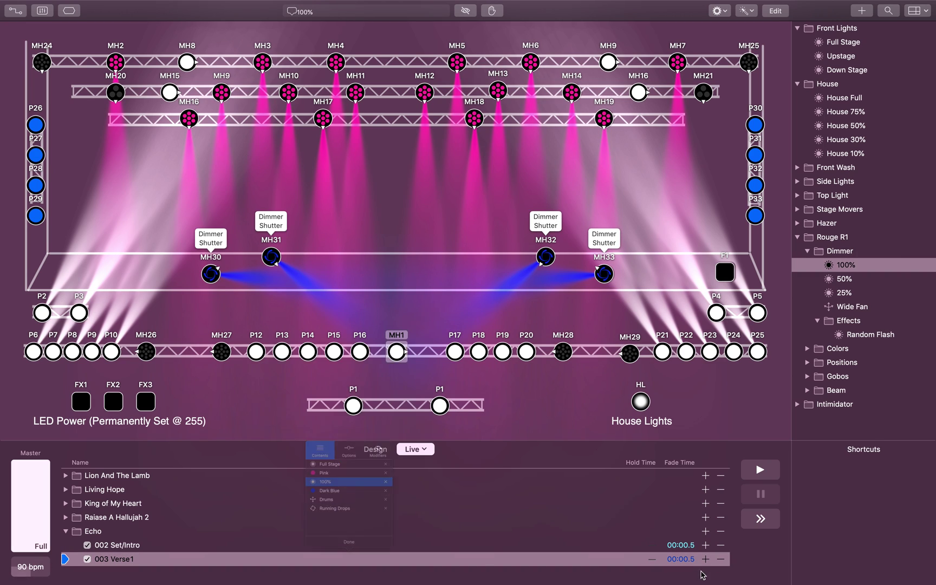
left_click(360, 536)
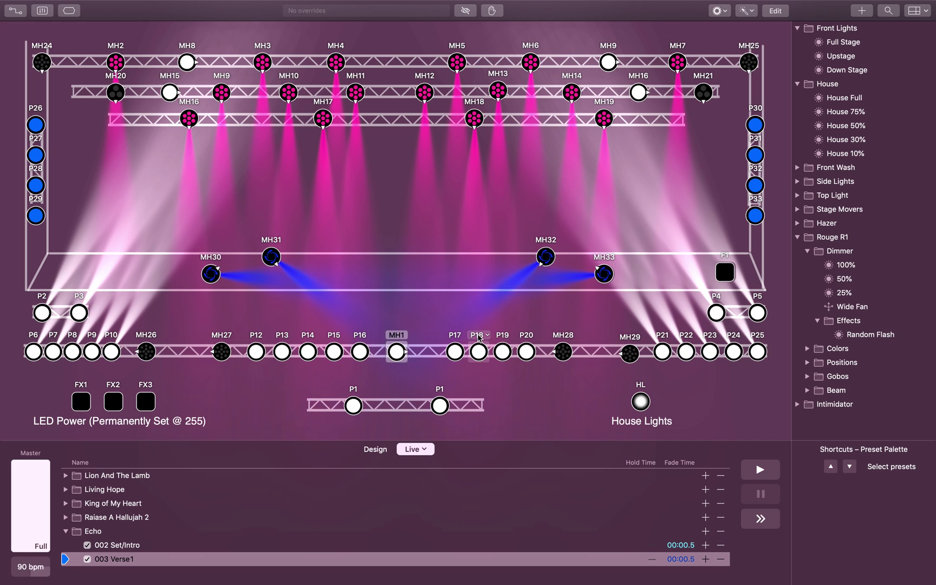
- Switch to Spotify, play Echo from 0:12 through the verse, pause it and return to Lightkey
key("ctrl+Left")
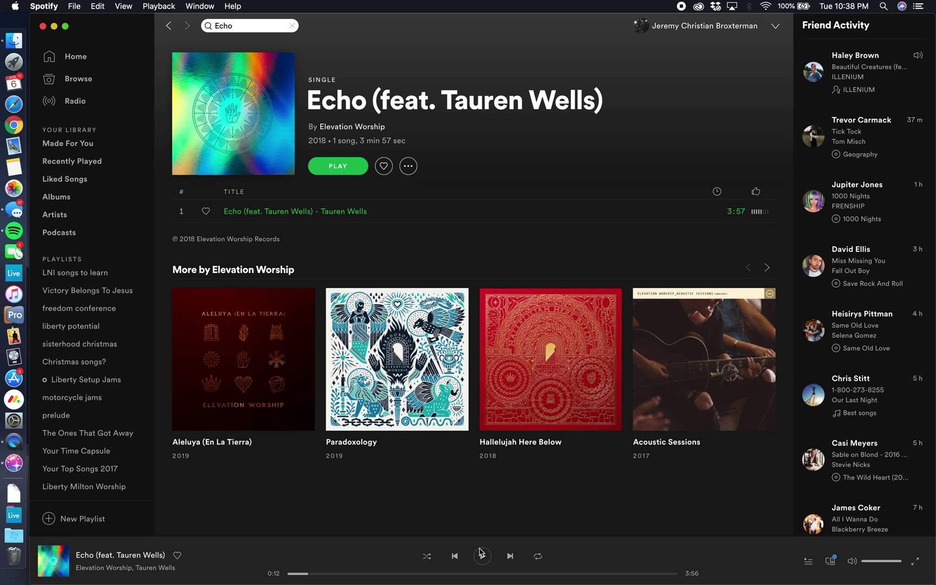
left_click(481, 554)
key("ctrl+Right")
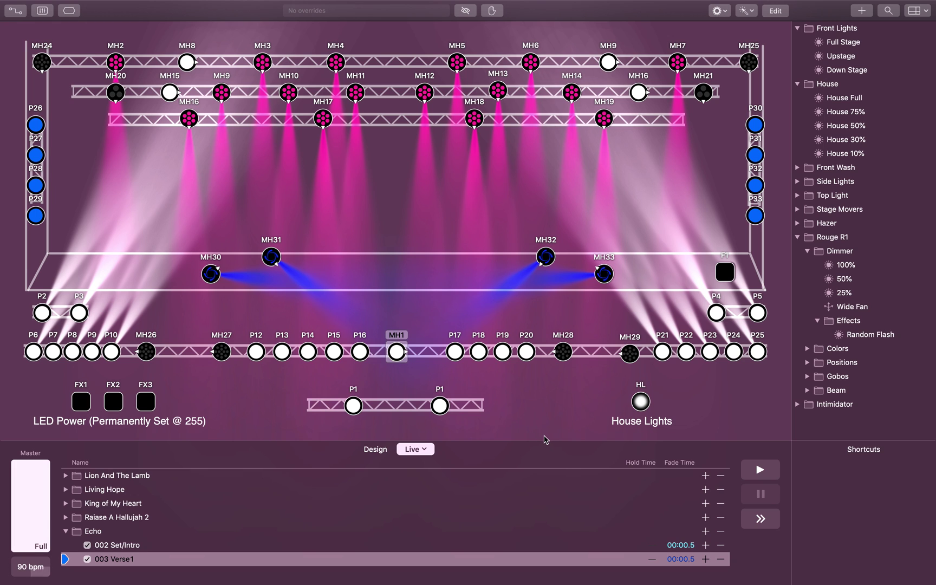
key("ctrl+Left")
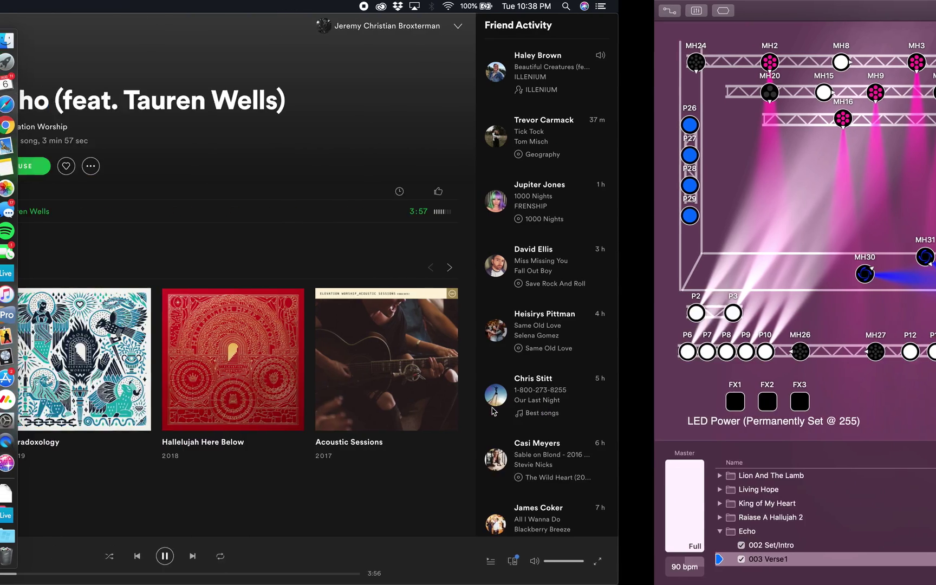
key("ctrl+Right")
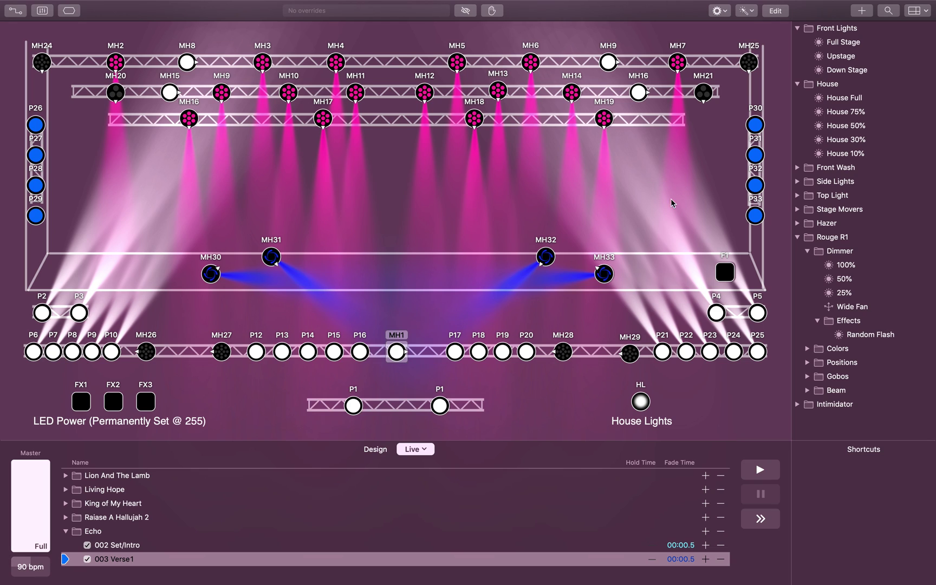
- Reveal the Side Lights color presets, then duplicate the Verse1 cue and name the copy Prechorus
left_click(799, 183)
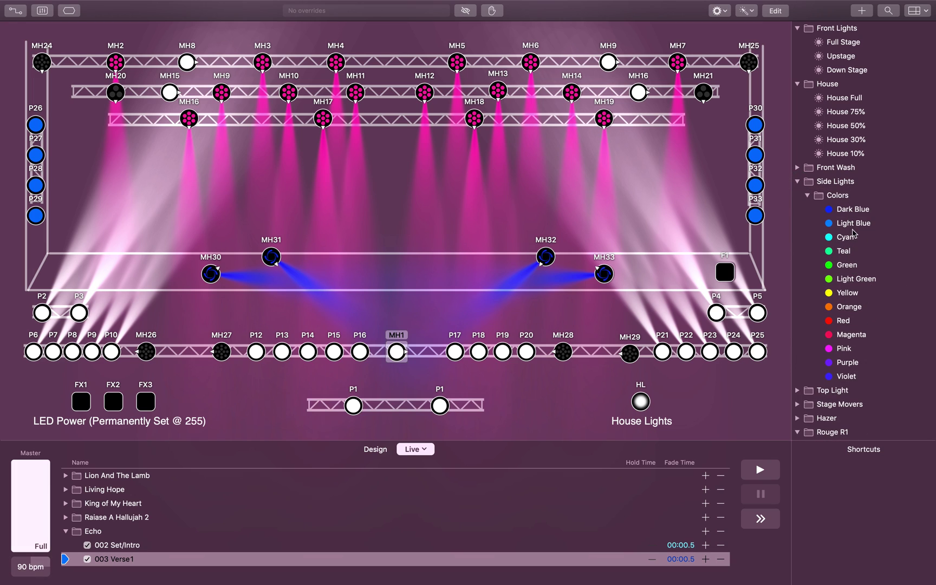
mouse_move(857, 215)
left_mouse_down()
mouse_move(365, 574)
mouse_move(801, 225)
mouse_move(848, 213)
left_mouse_up()
right_click(132, 559)
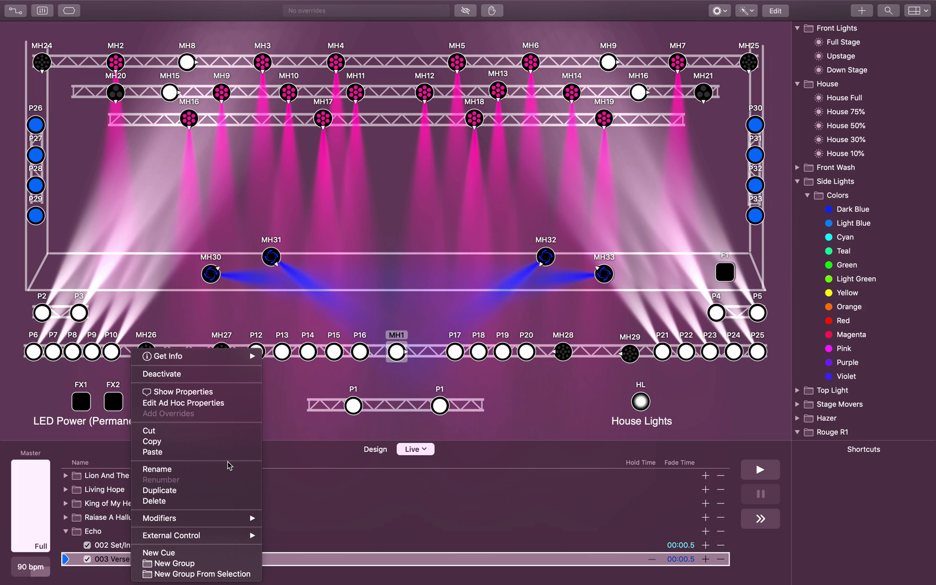
left_click(222, 490)
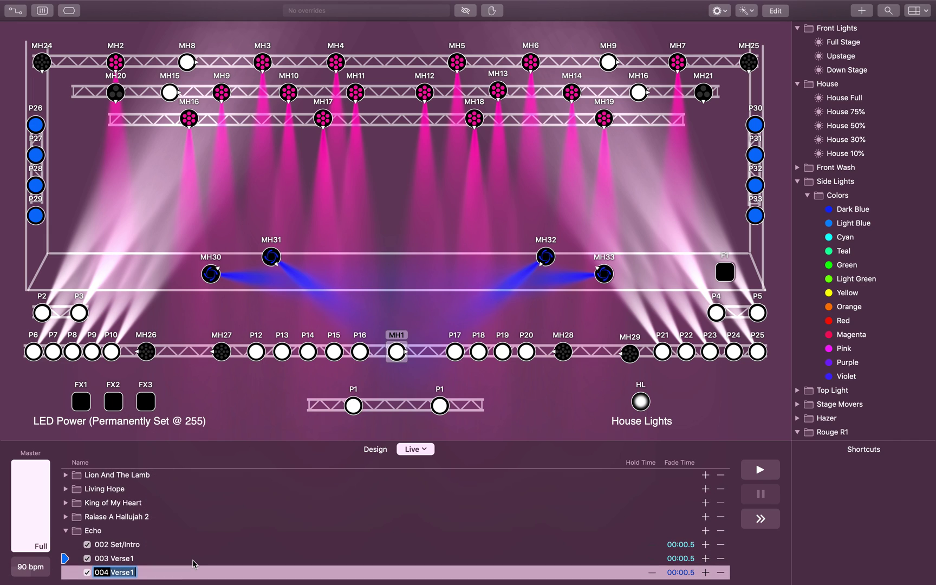
type("Prechoru")
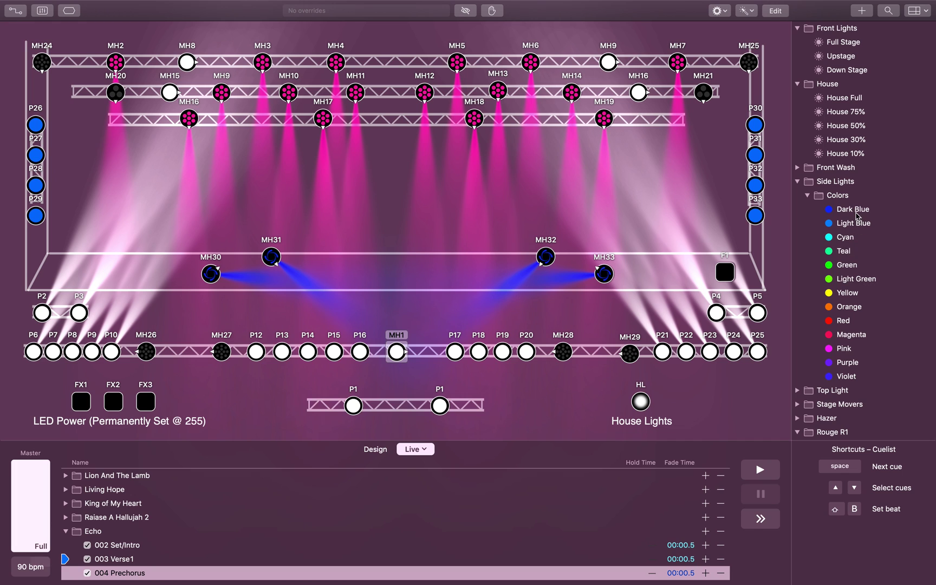
- Add the Side Lights color Dark Blue to the Prechorus cue, check the cue's contents and close them
left_click_drag(859, 213, 251, 574)
left_click(349, 550)
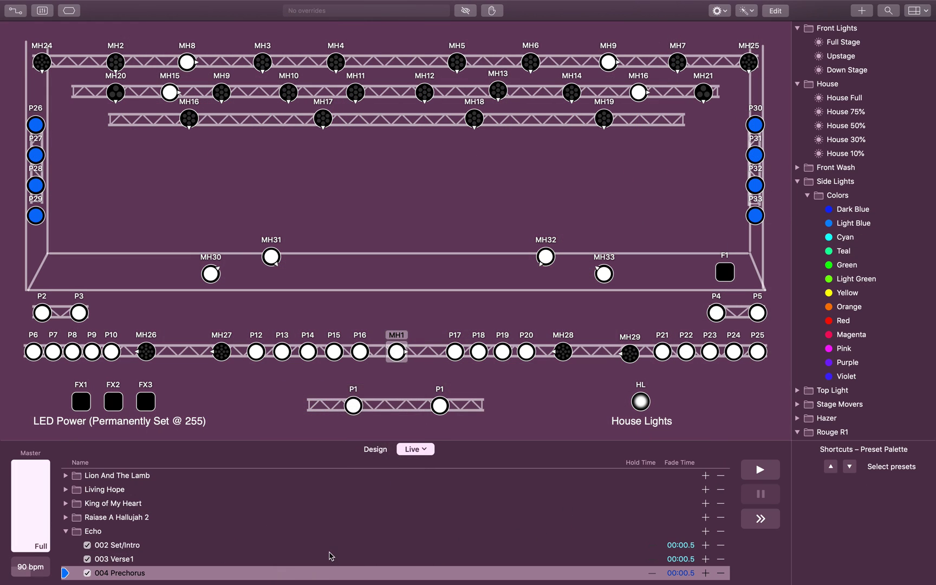
left_click(324, 560)
left_click(277, 574)
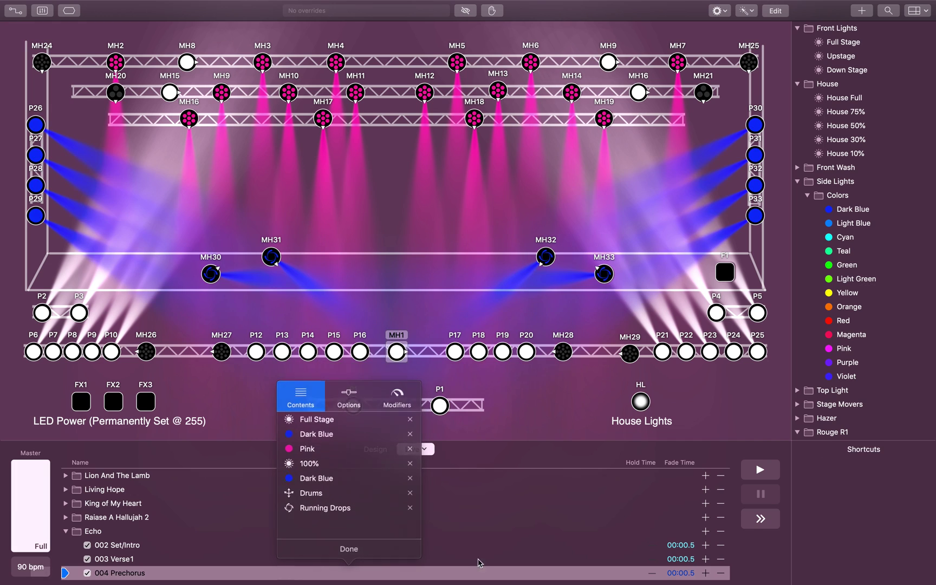
left_click(388, 551)
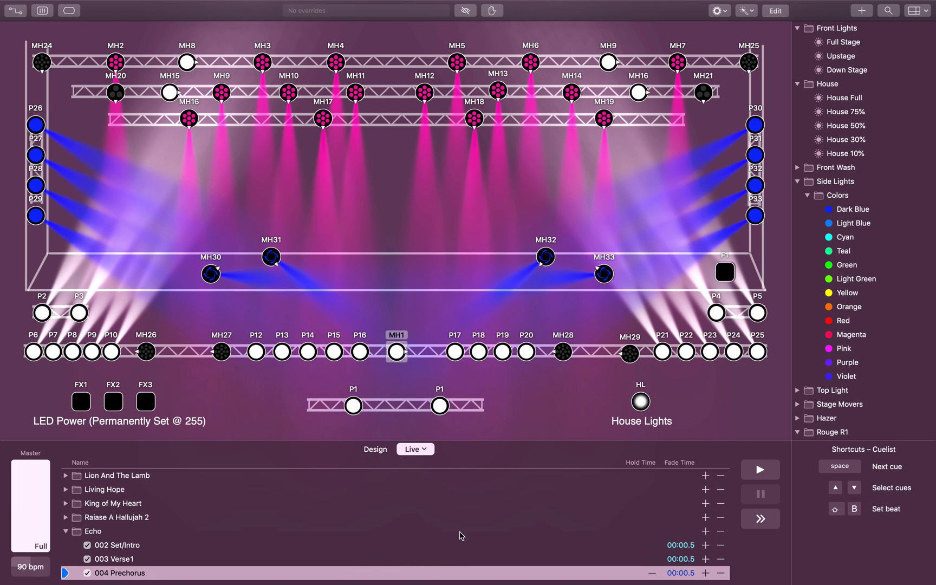
- Resume Echo in Spotify from 0:31, listen to the following section against the Prechorus look, pause it and return to Lightkey
key("ctrl+Left")
left_click(482, 556)
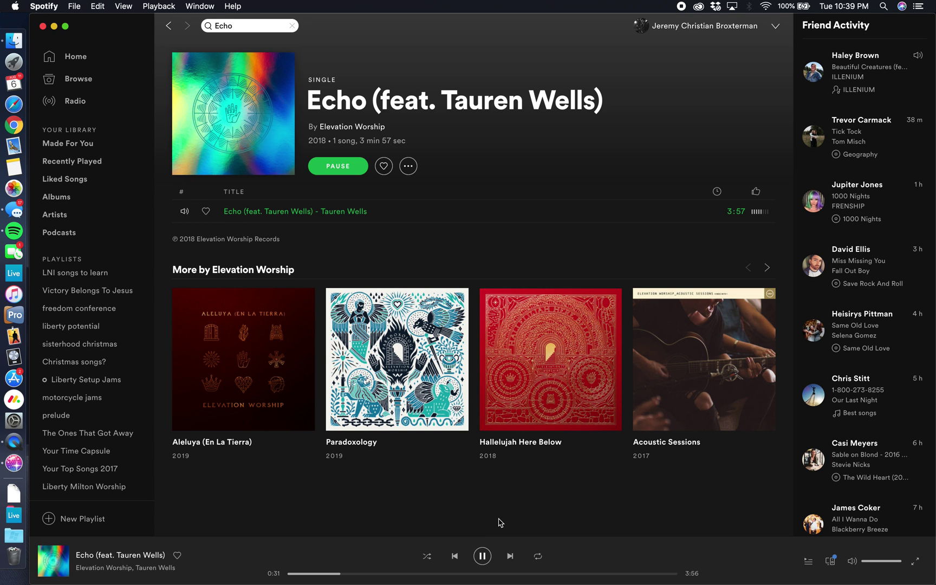
key("ctrl+Right")
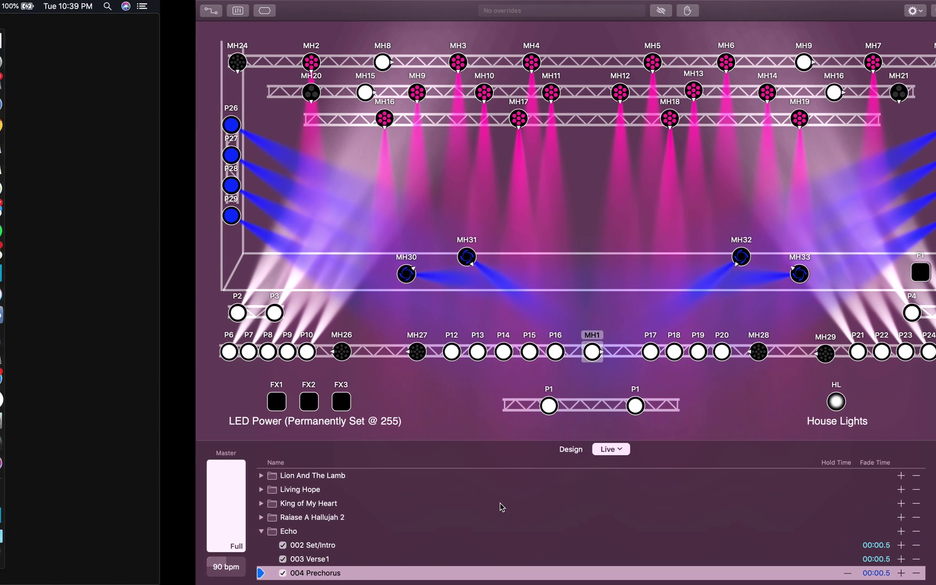
key("super+Tab")
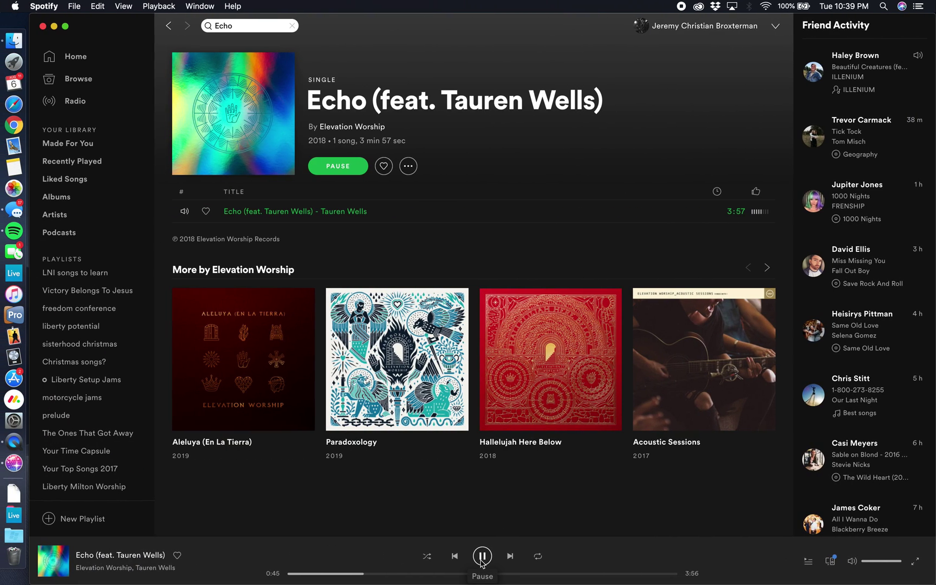
left_click(482, 555)
key("ctrl+Right")
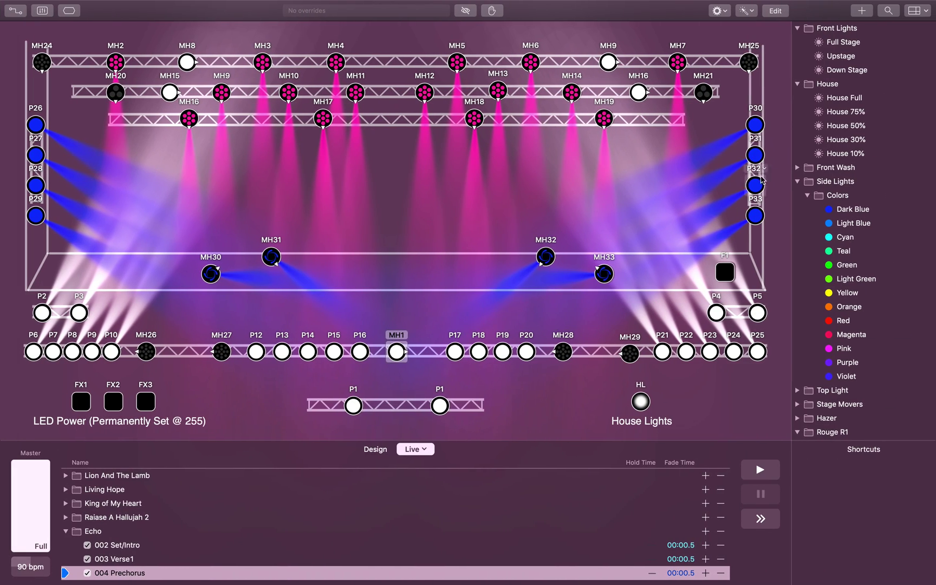
- Expand the Front Wash color and effect presets and try to add the Blue/Teal effect to the cuelist
left_click(798, 84)
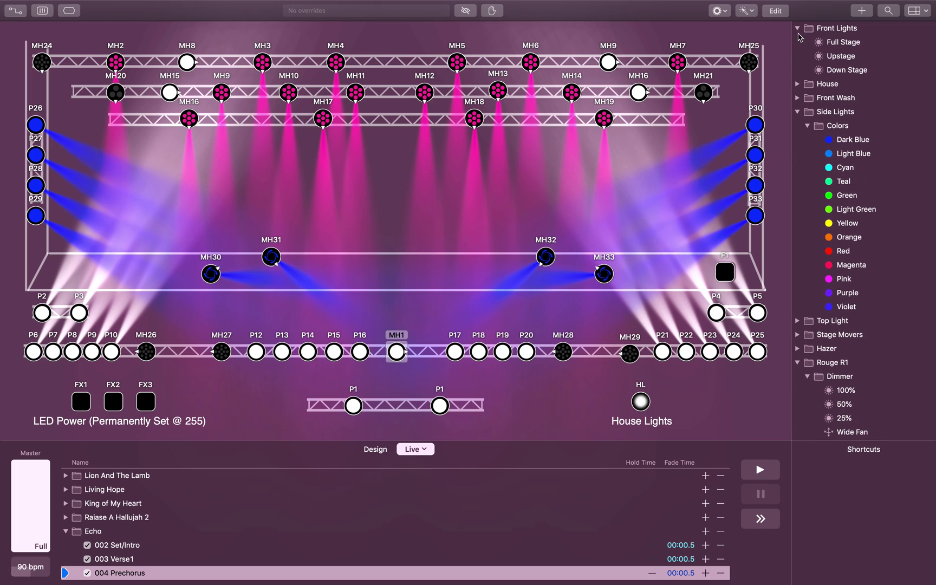
left_click(797, 28)
left_click(797, 55)
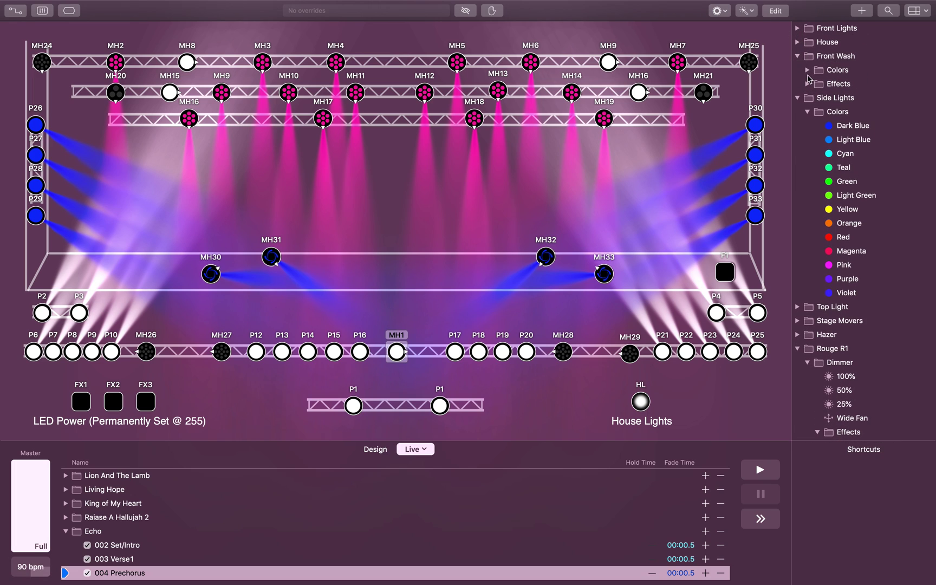
left_click(807, 71)
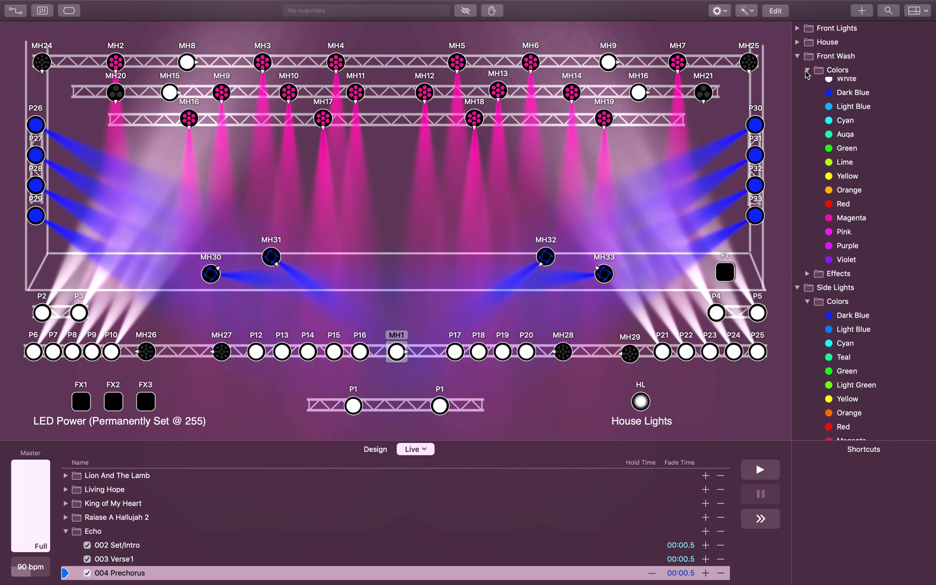
left_click(807, 279)
left_click_drag(844, 293, 53, 584)
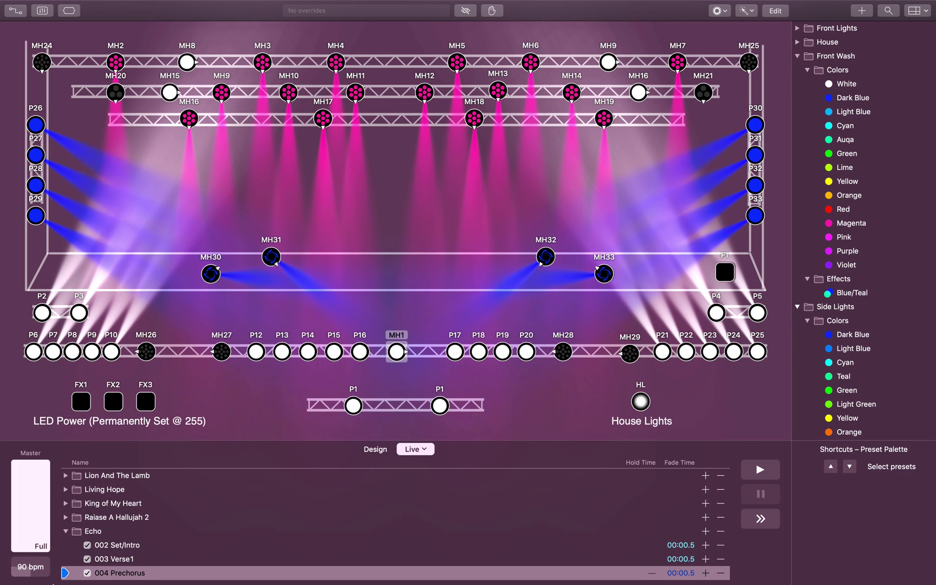
- Duplicate the Prechorus cue and name the copy Chorus
left_click(128, 575)
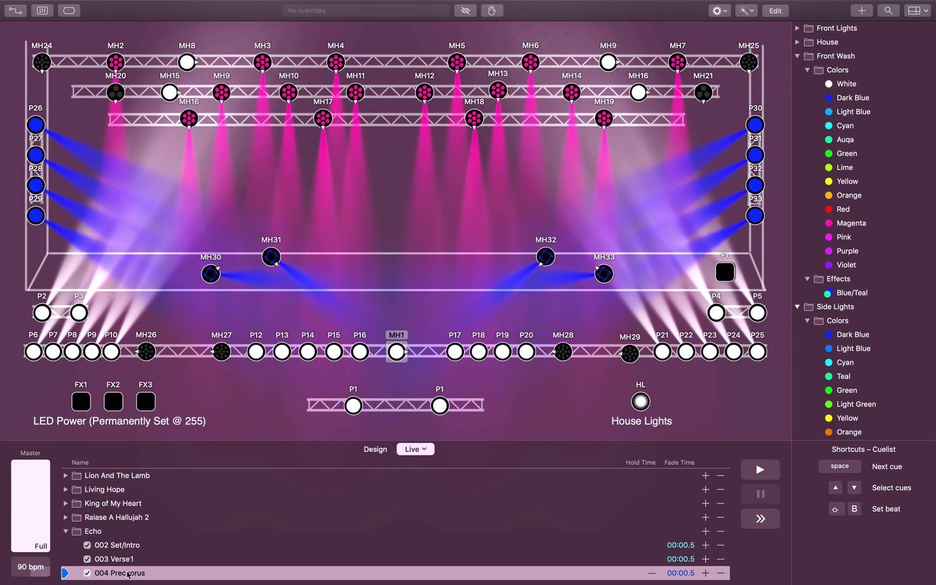
scroll(236, 536, "down", 2)
right_click(118, 573)
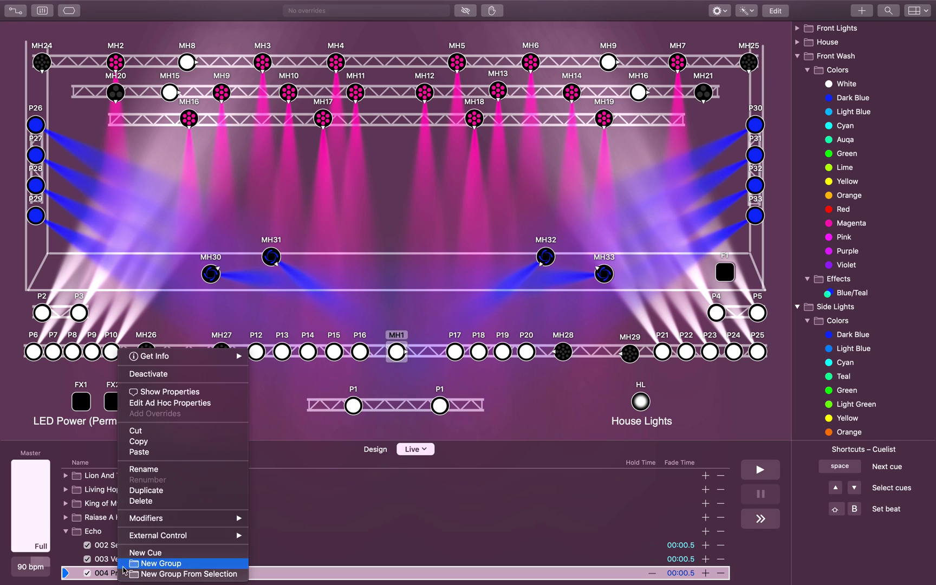
left_click(147, 490)
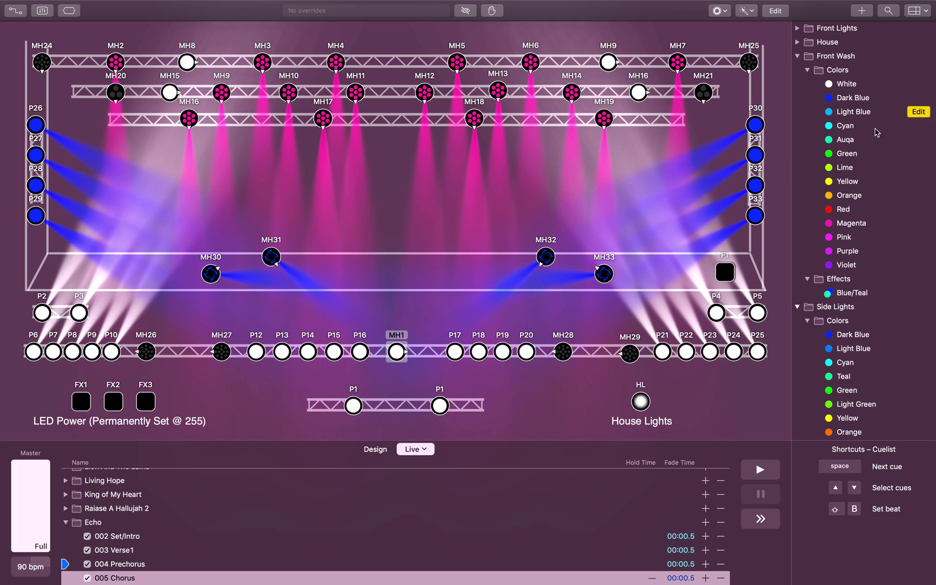
- Add the Front Wash effect Blue/Teal to the Chorus cue and collapse the Front Wash and Side Lights presets
left_click_drag(851, 296, 332, 577)
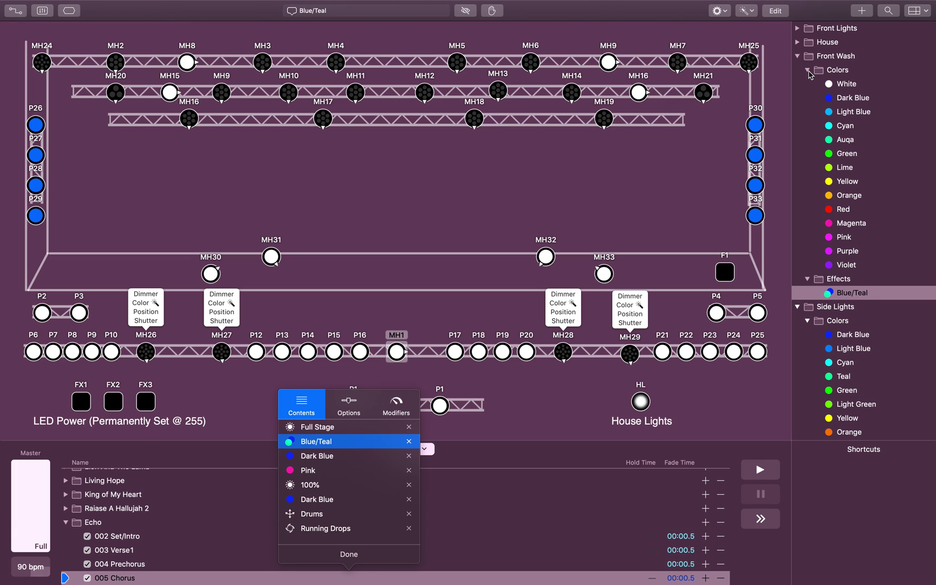
left_click(807, 70)
left_click(797, 55)
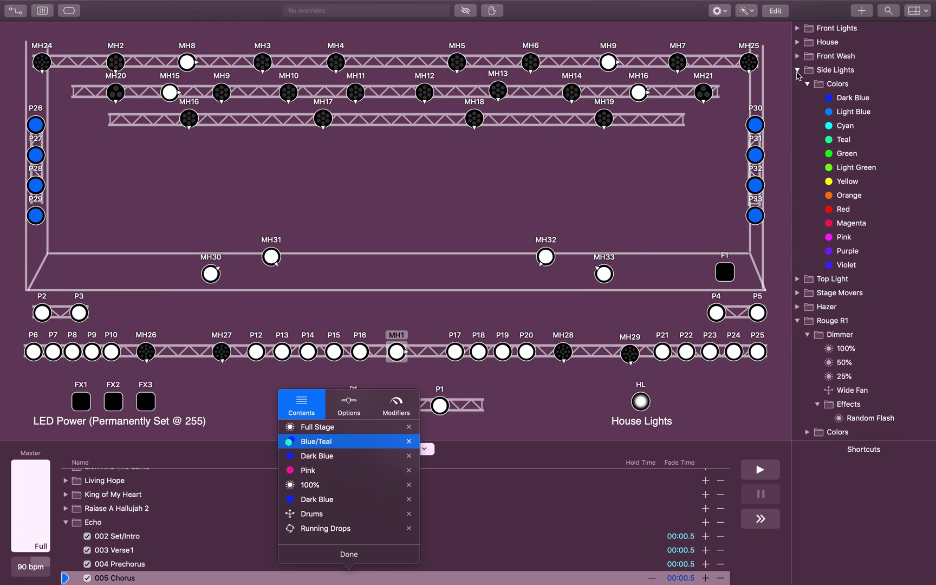
left_click(797, 70)
- Replace the Drums position in the Chorus cue with the Rouge R1 position effect Crazy Circles
left_click(808, 140)
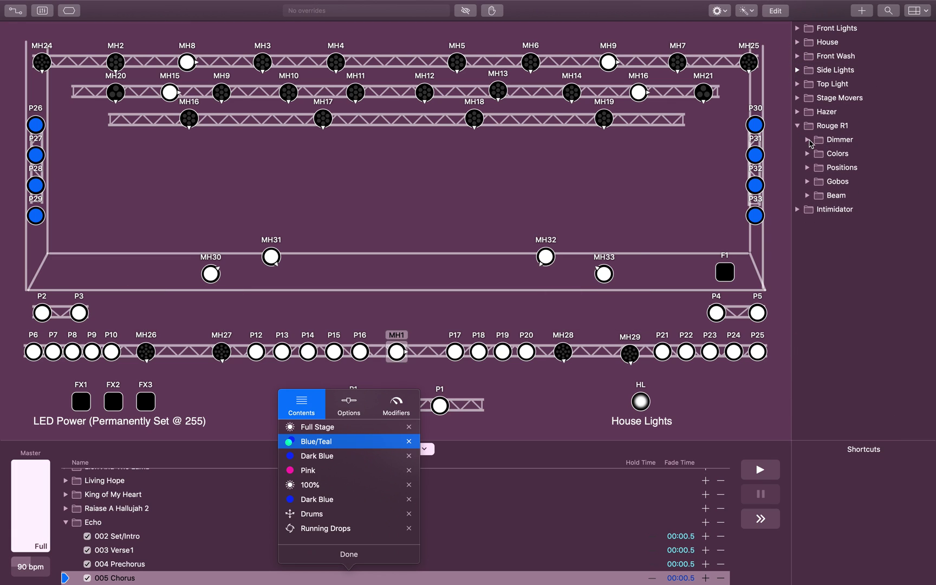
left_click(807, 168)
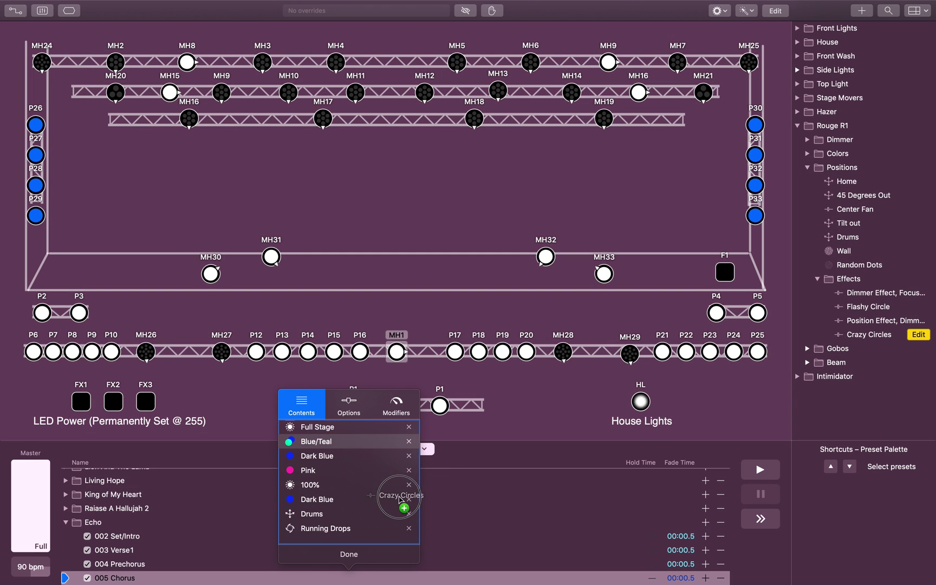
left_click_drag(364, 504, 364, 506)
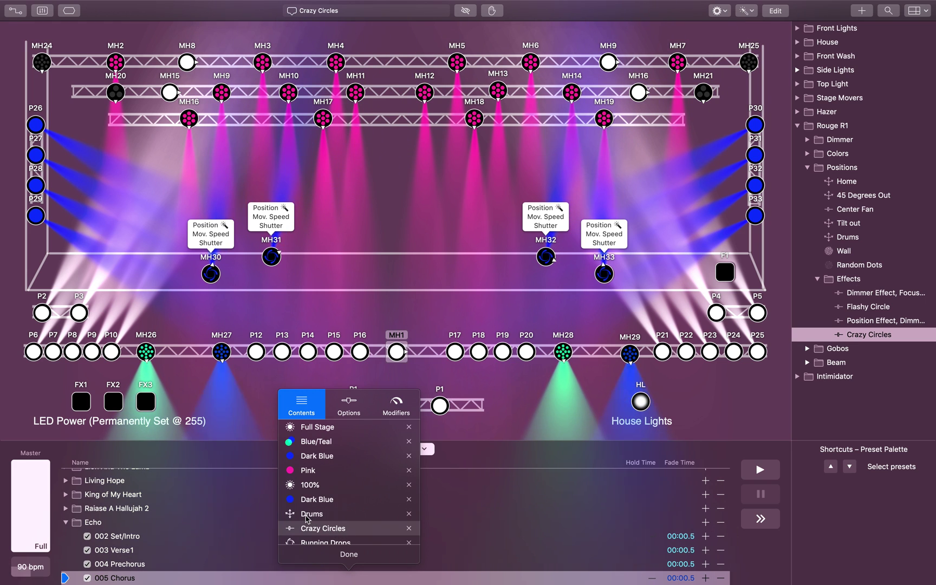
left_click(307, 514)
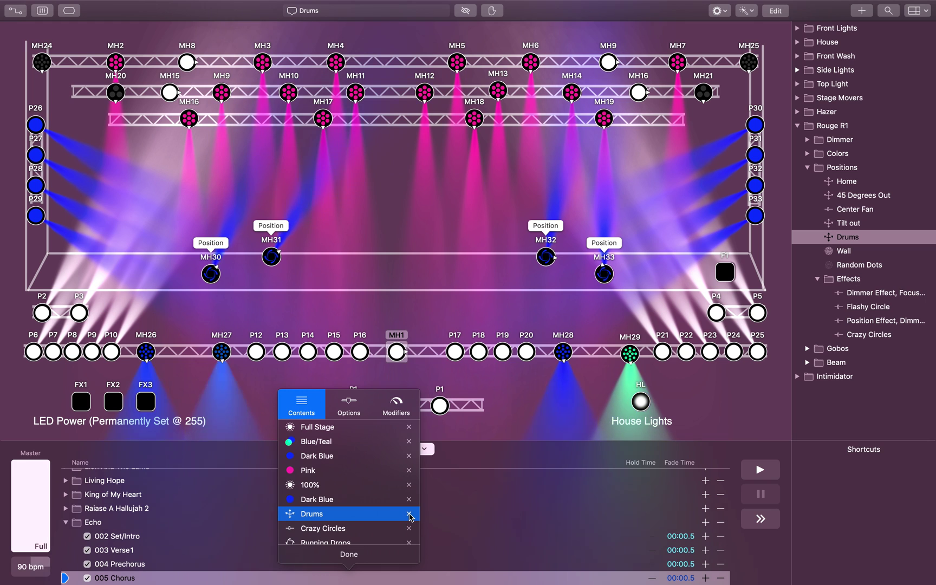
left_click(409, 514)
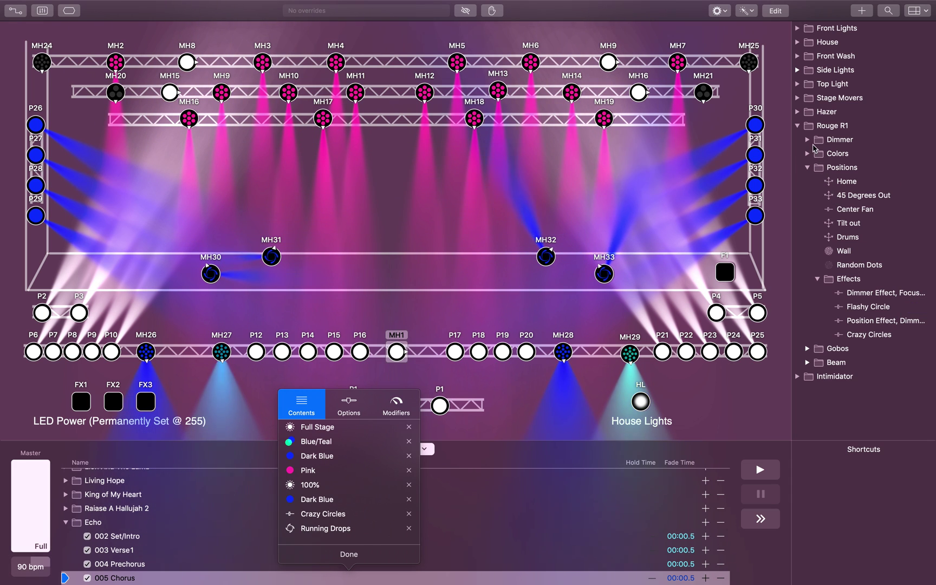
- Replace the 100% dimmer preset in the Chorus cue with the Rouge R1 dimmer effect Random Flash
left_click(807, 140)
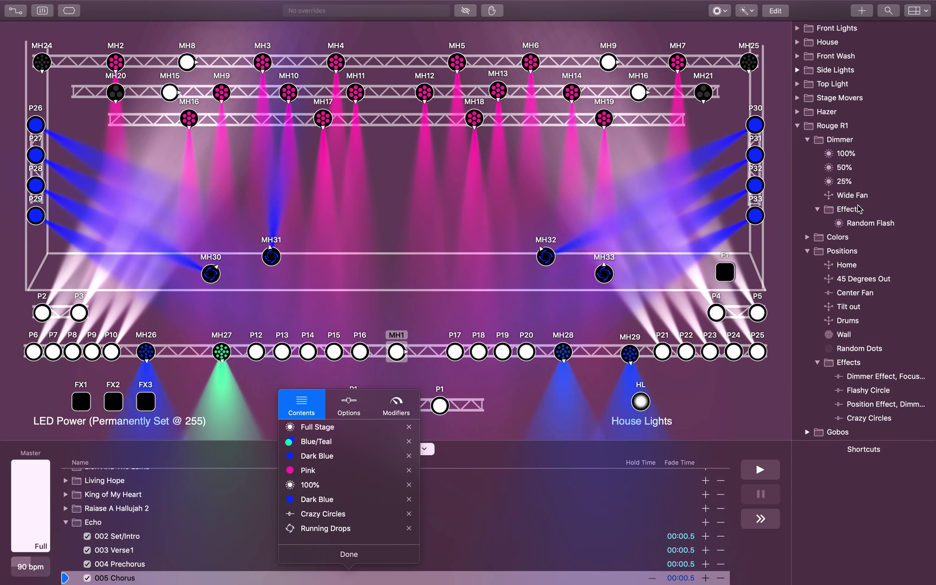
left_click_drag(870, 223, 365, 510)
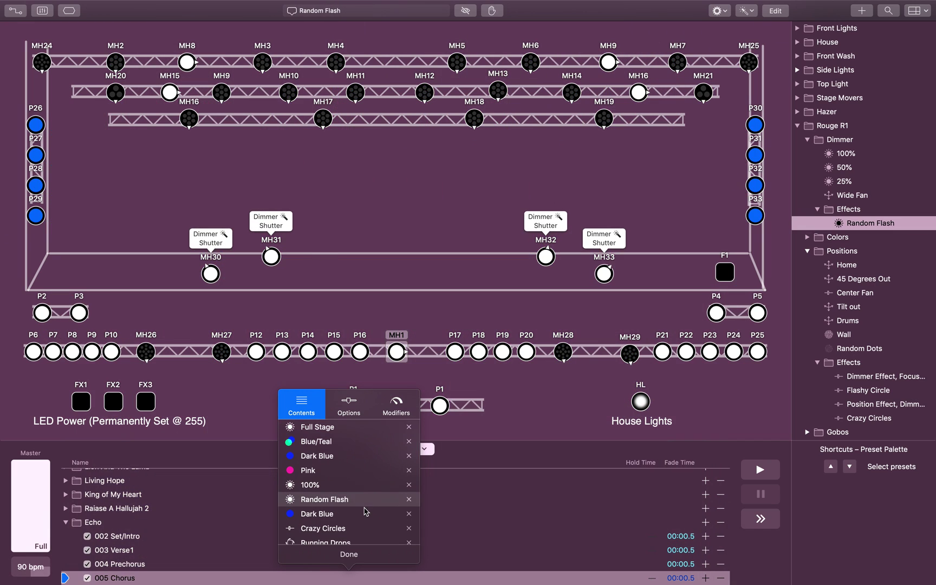
left_click(319, 487)
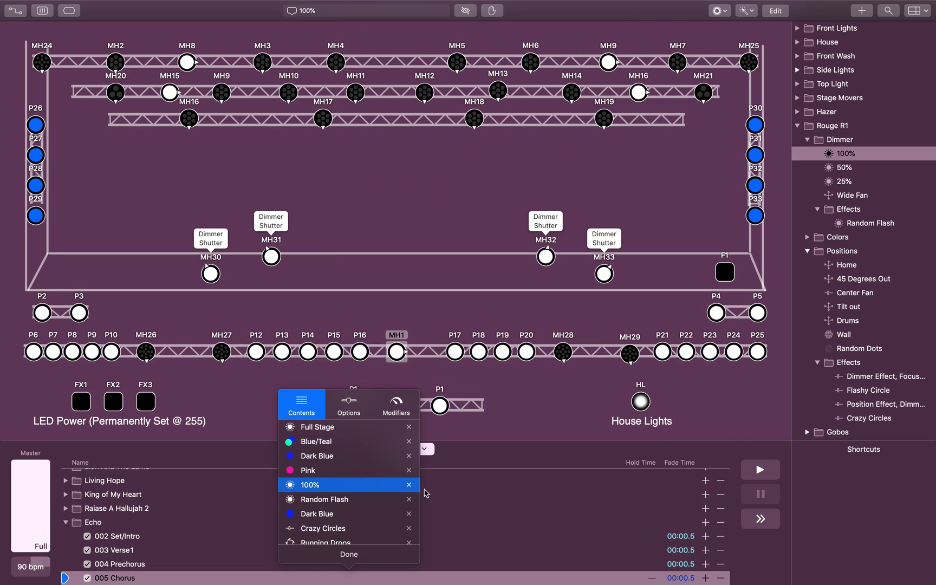
left_click(409, 485)
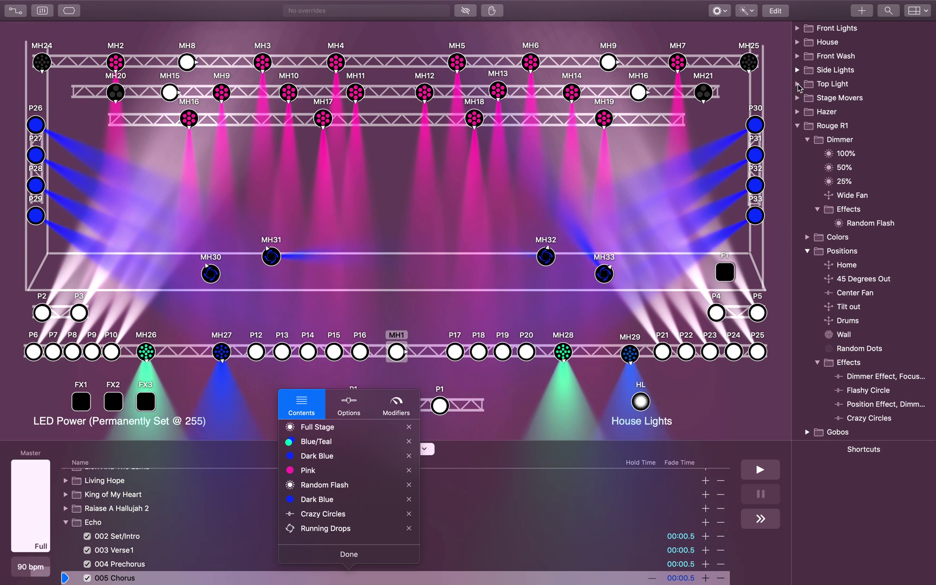
- Replace the Pink top light color in the Chorus cue with the Top Light effect Color Effect
left_click(797, 84)
left_click(807, 363)
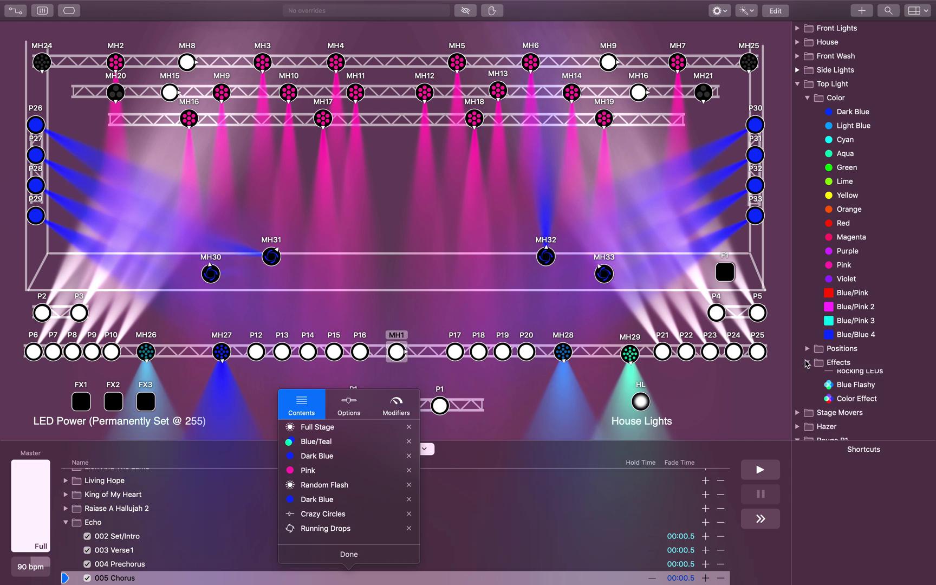
scroll(914, 394, "down", 3)
left_click_drag(868, 347, 401, 479)
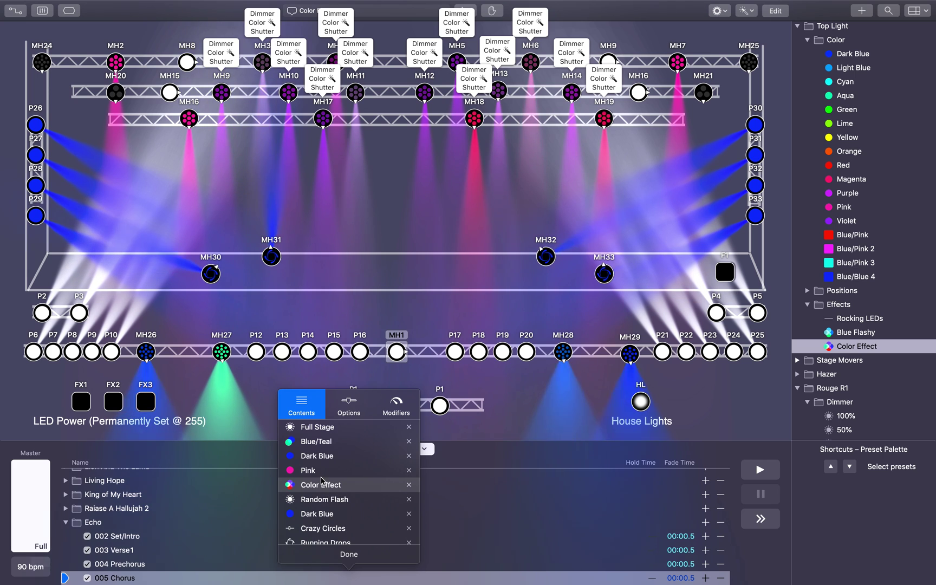
left_click(409, 470)
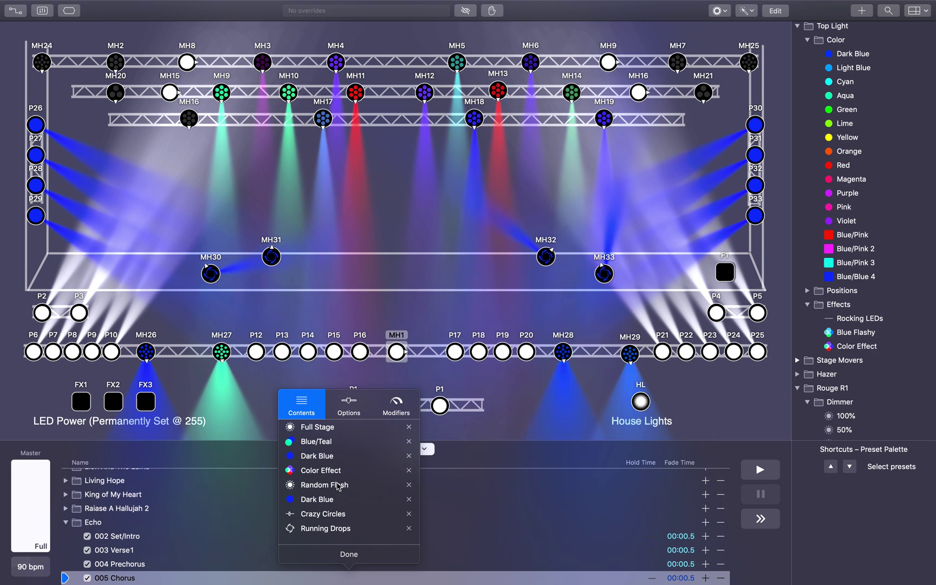
- Open the Top Light Color Effect for editing and change its first color to magenta
left_click(328, 476)
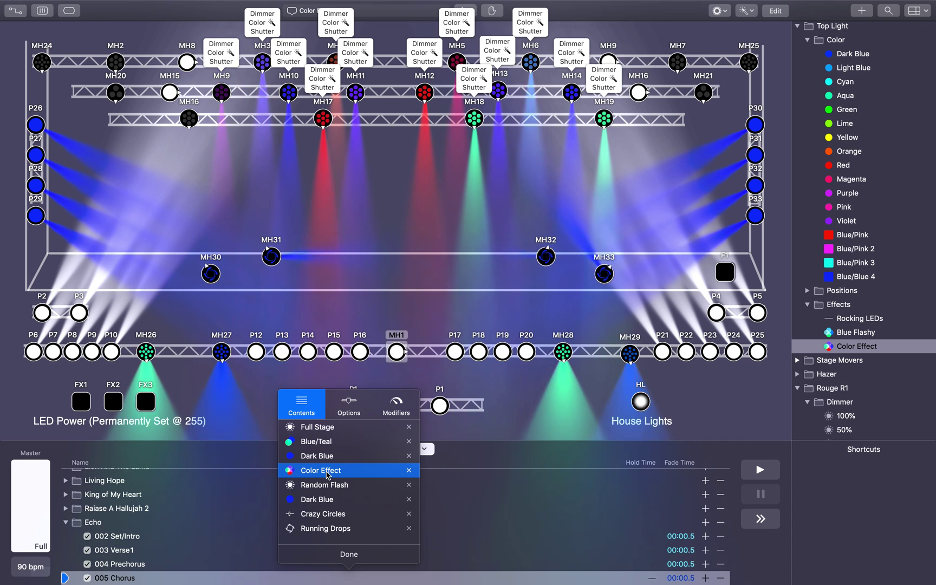
left_click(476, 80)
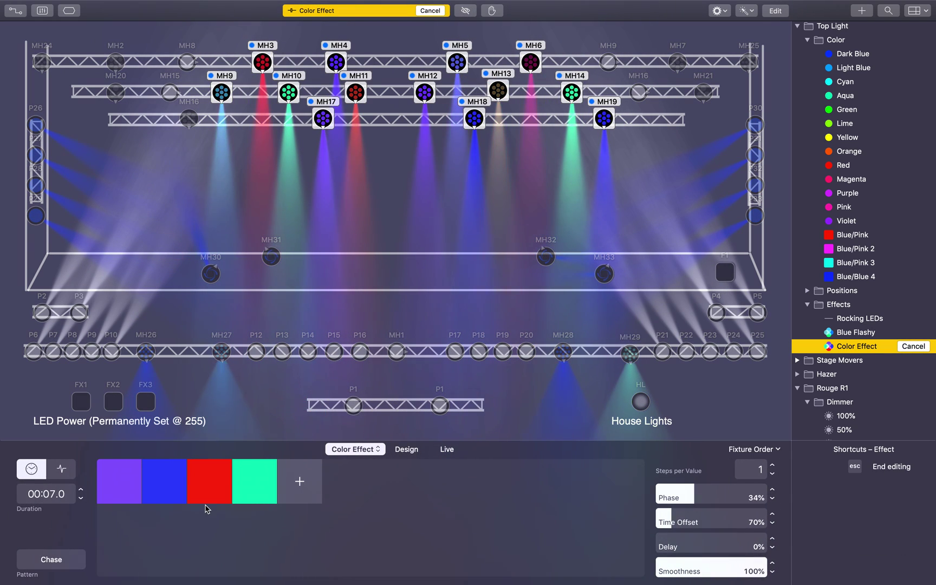
left_click(123, 485)
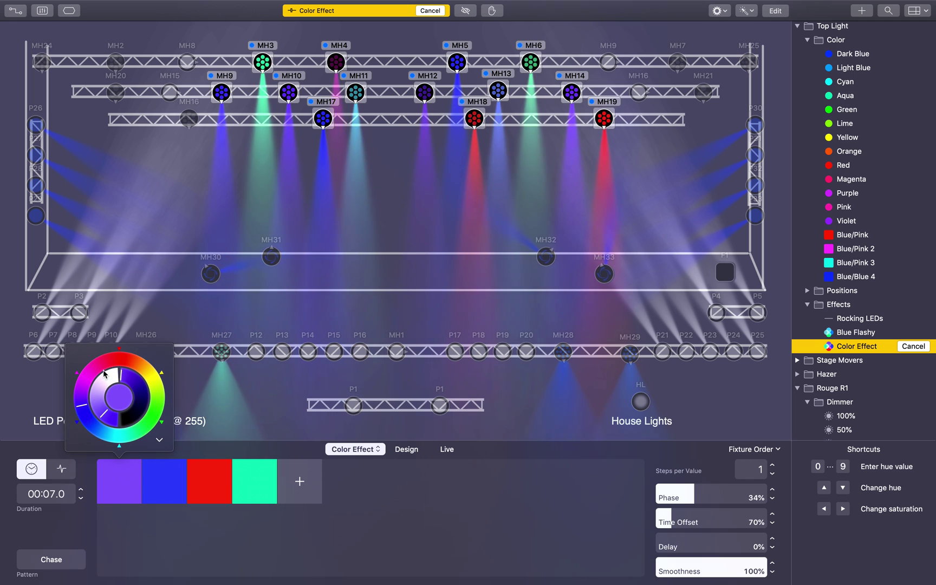
left_click_drag(98, 375, 85, 380)
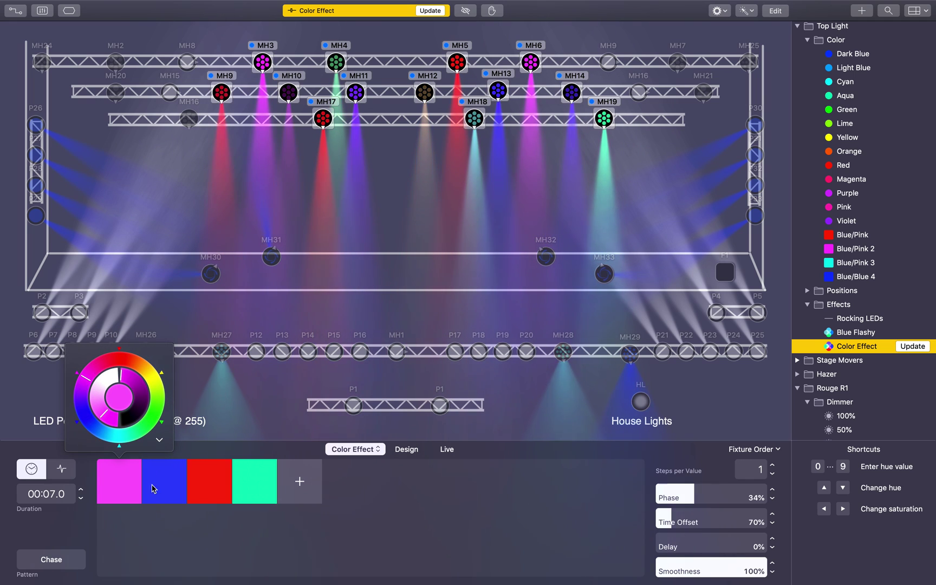
- Change the fourth color of the Color Effect to magenta and finish editing the effect
left_click(263, 485)
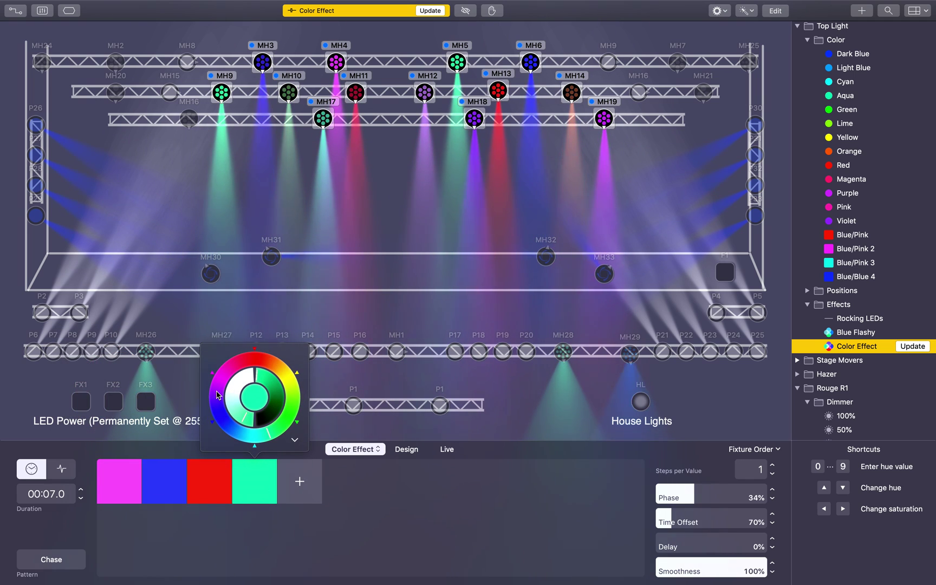
left_click_drag(217, 394, 254, 359)
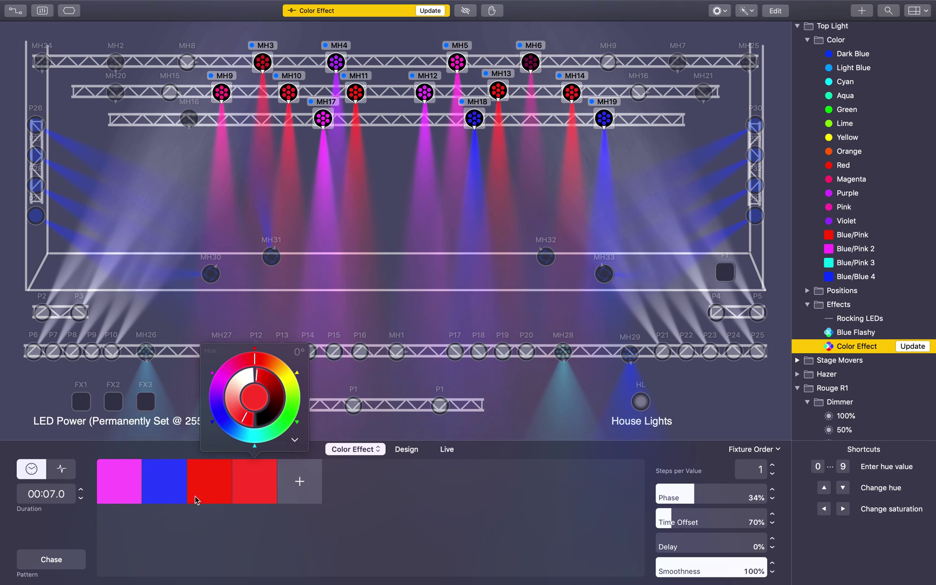
left_click(250, 480)
left_click(254, 485)
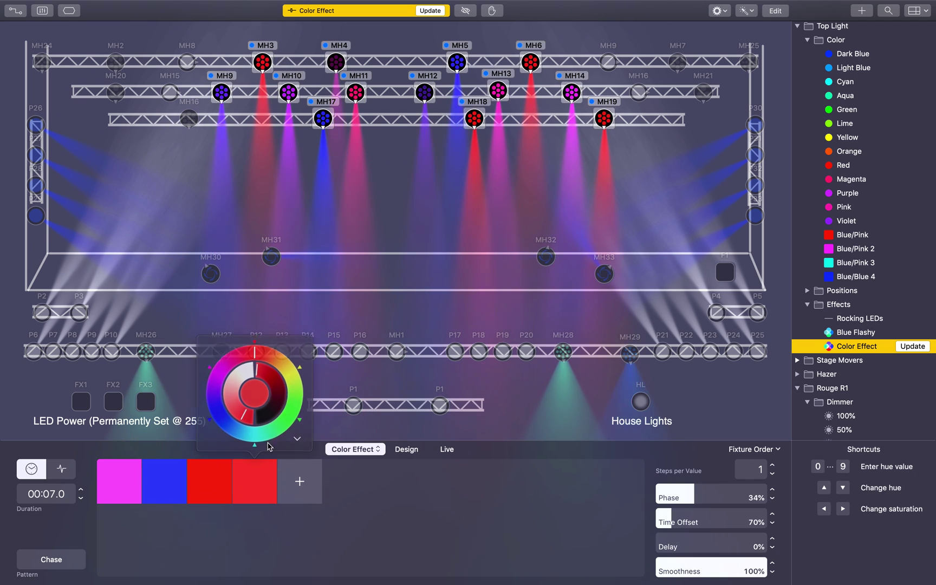
left_click_drag(286, 374, 214, 386)
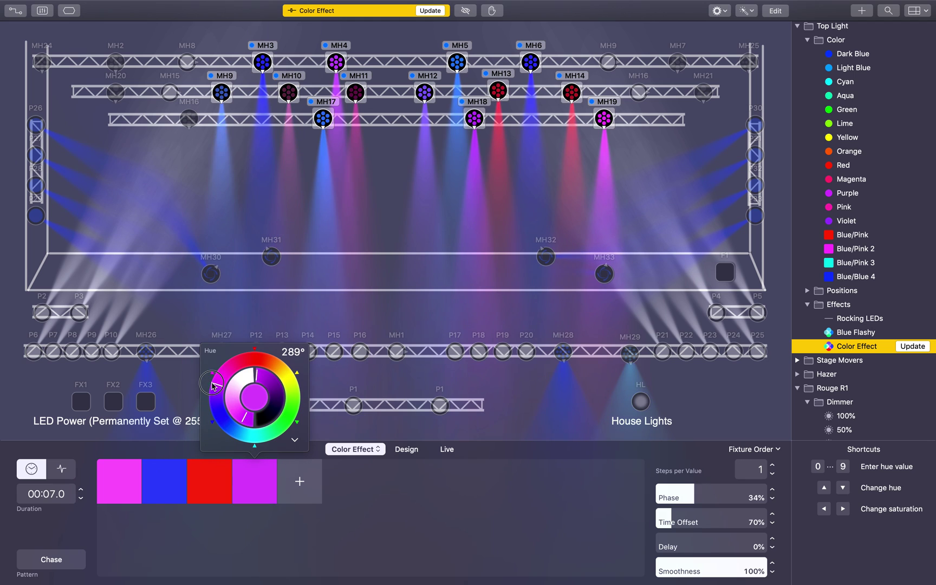
left_click(366, 564)
mouse_move(434, 2)
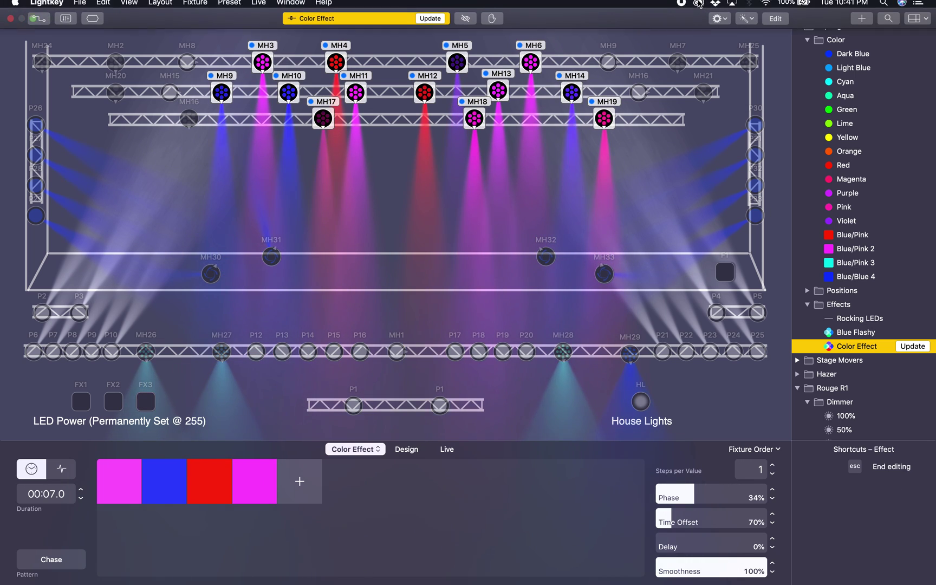
key("Escape")
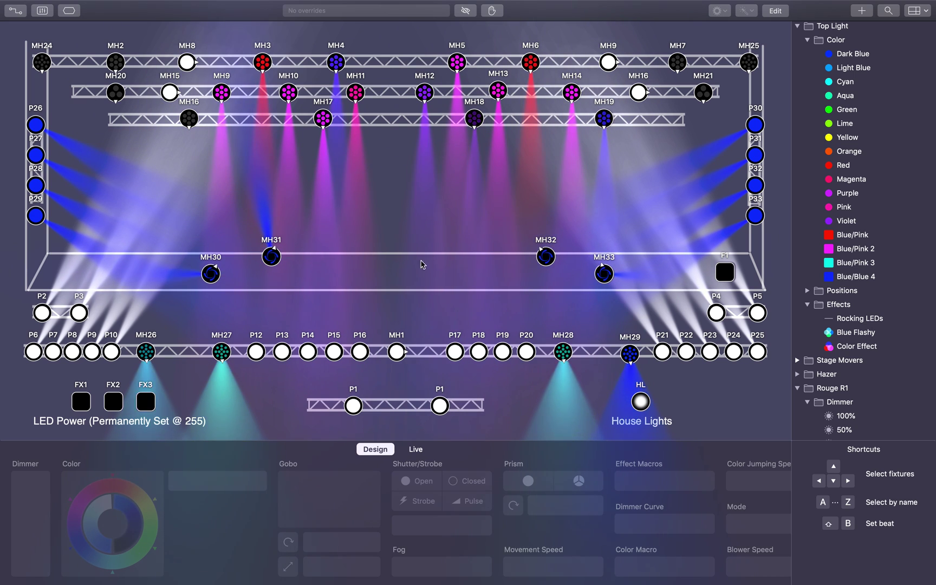
- Resume Echo in Spotify from 0:47, listen to it against the Chorus look at a higher volume, pause it and return to Lightkey
key("ctrl+Left")
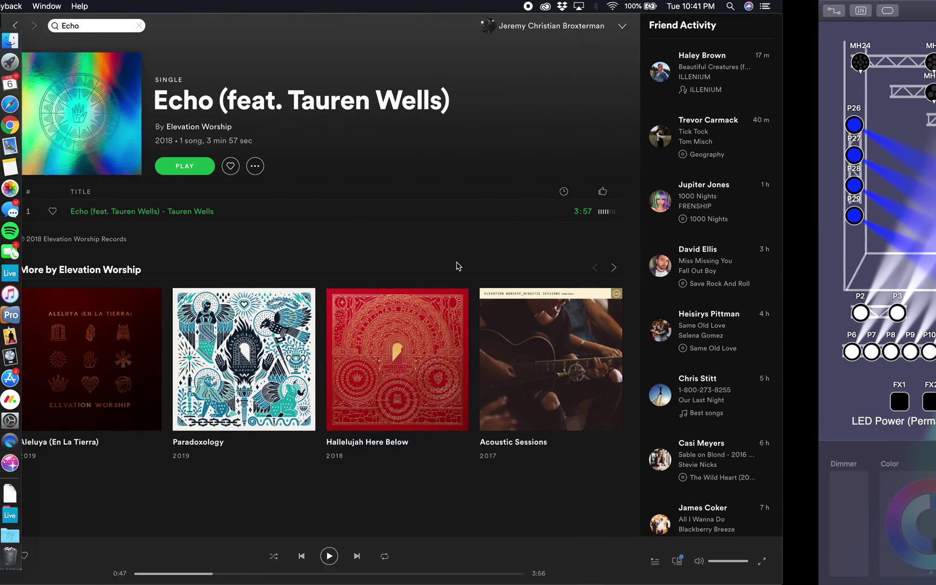
key("ctrl+Right")
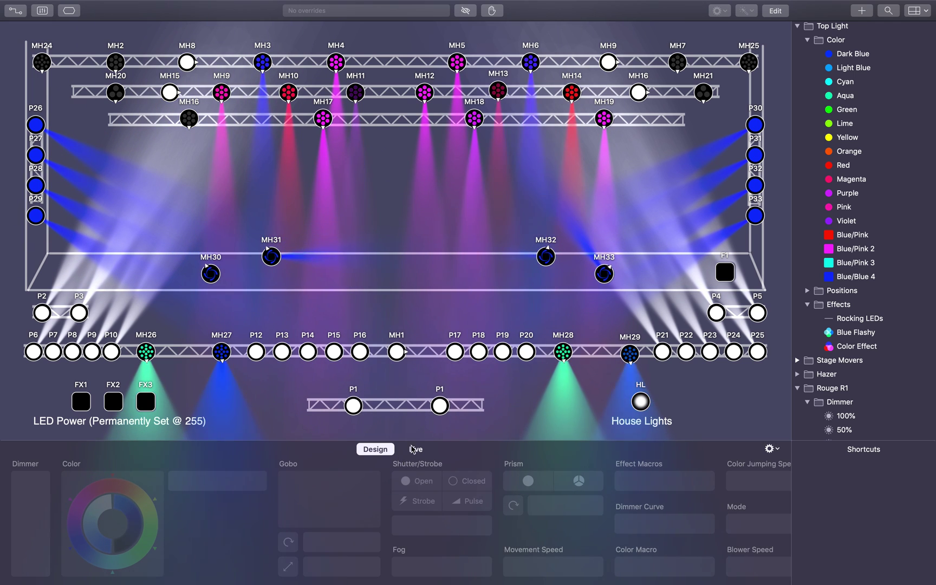
left_click(414, 449)
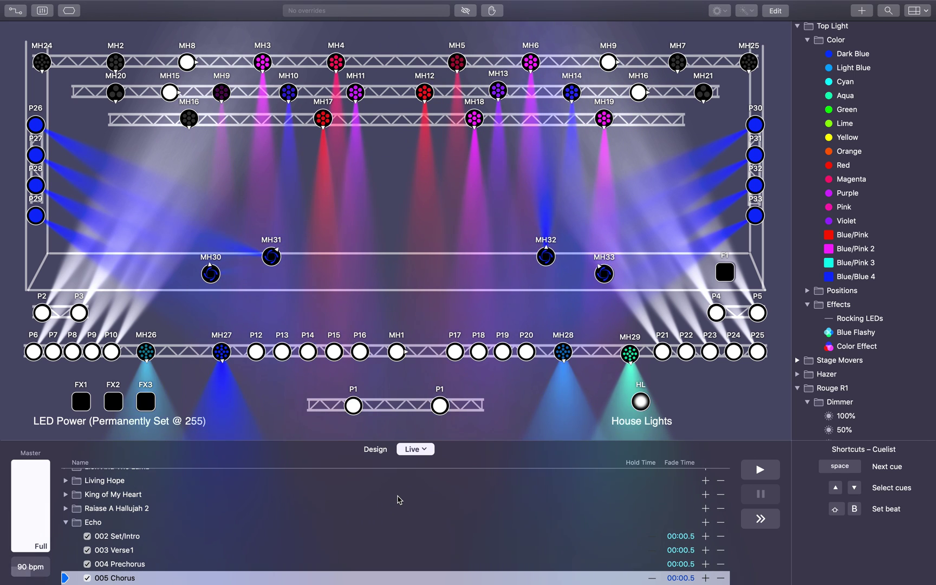
key("XF86AudioRaiseVolume")
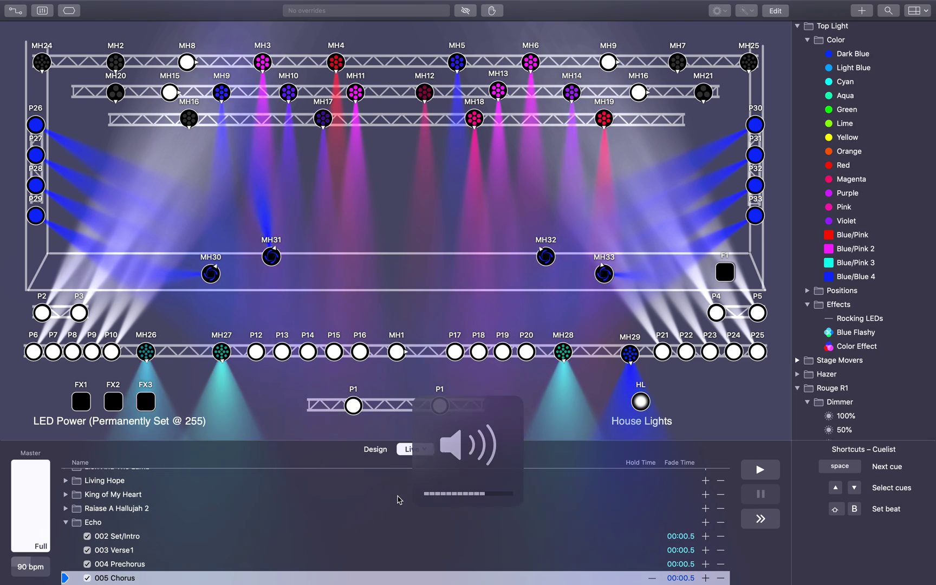
key("ctrl+Left")
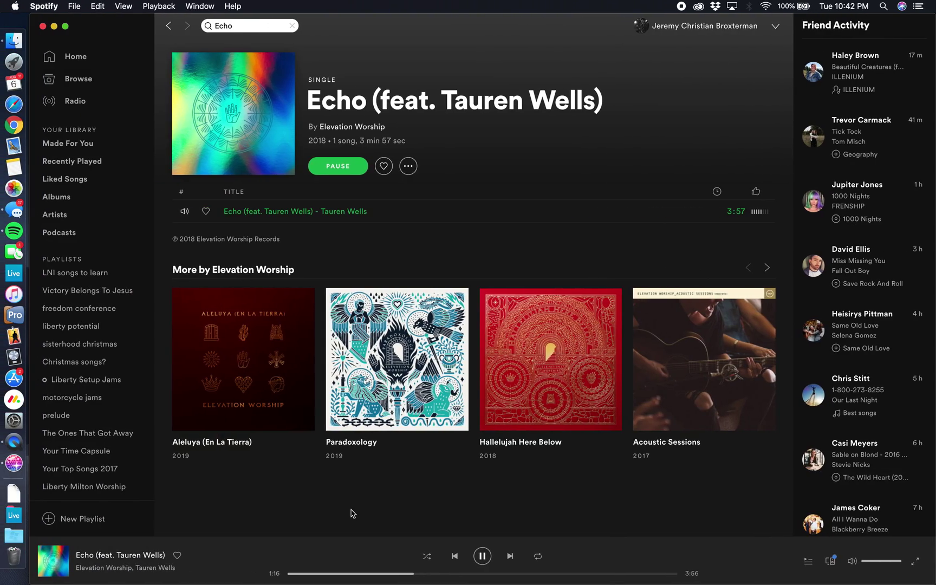
key("ctrl+Right")
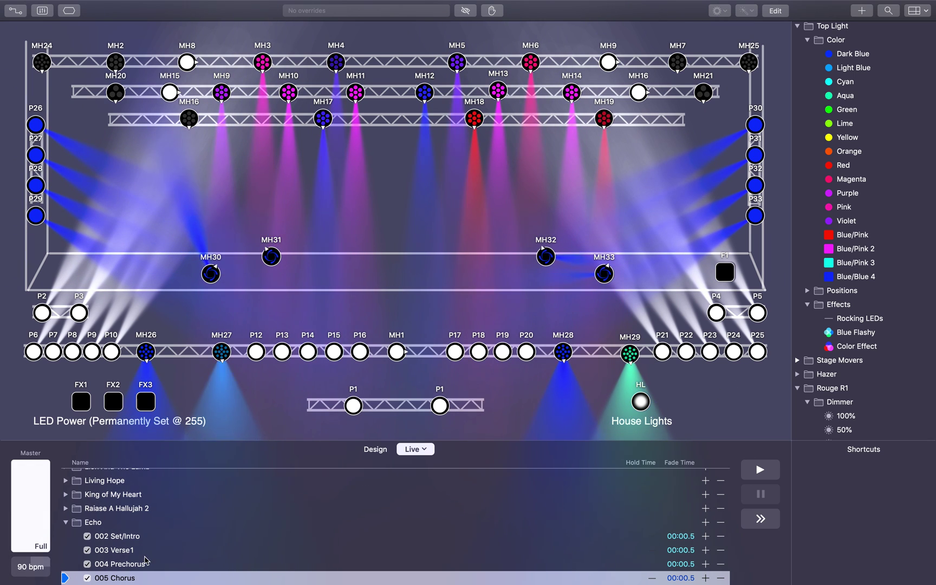
- Activate the 003 Verse1 cue, copy it and paste the copy below the Chorus cue in the Echo group
left_click(120, 550)
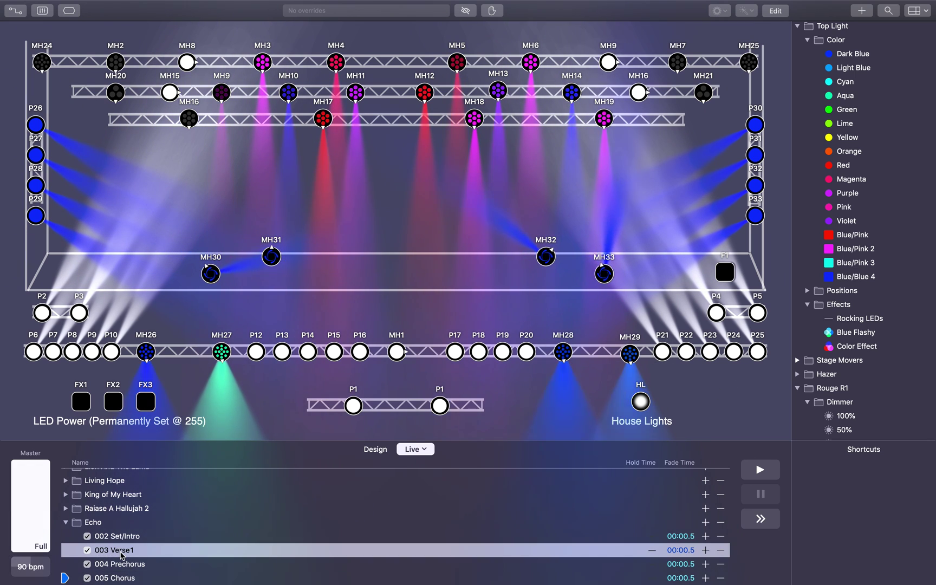
double_click(141, 555)
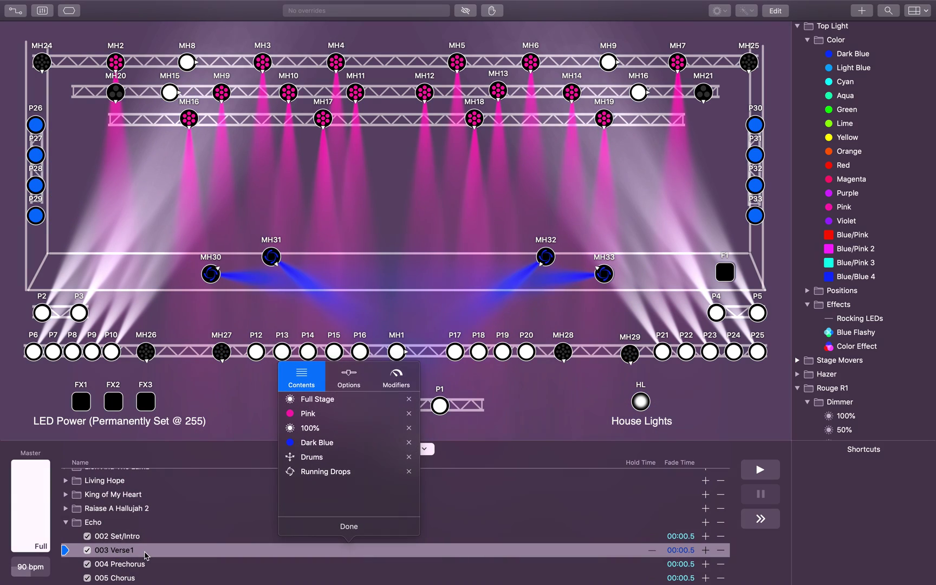
left_click(330, 525)
right_click(140, 551)
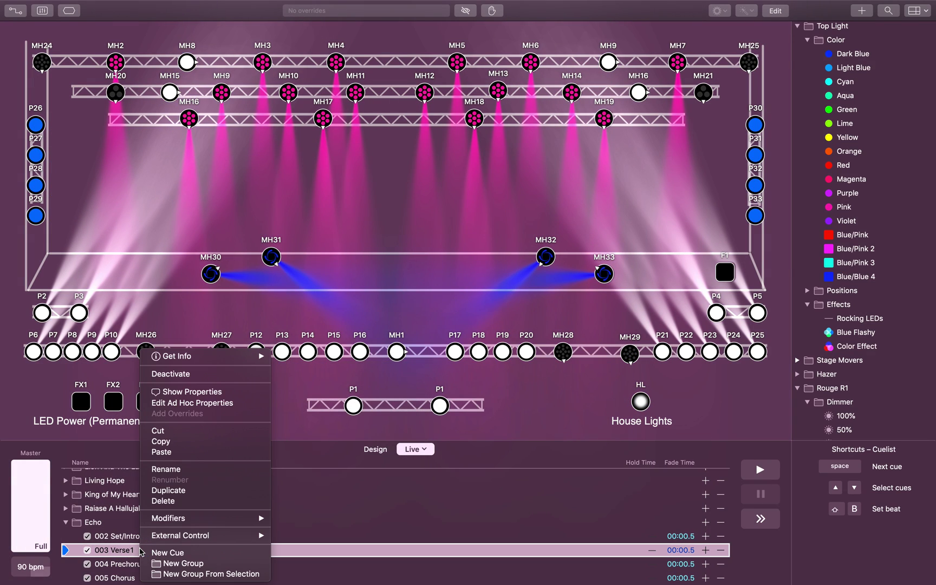
left_click(220, 442)
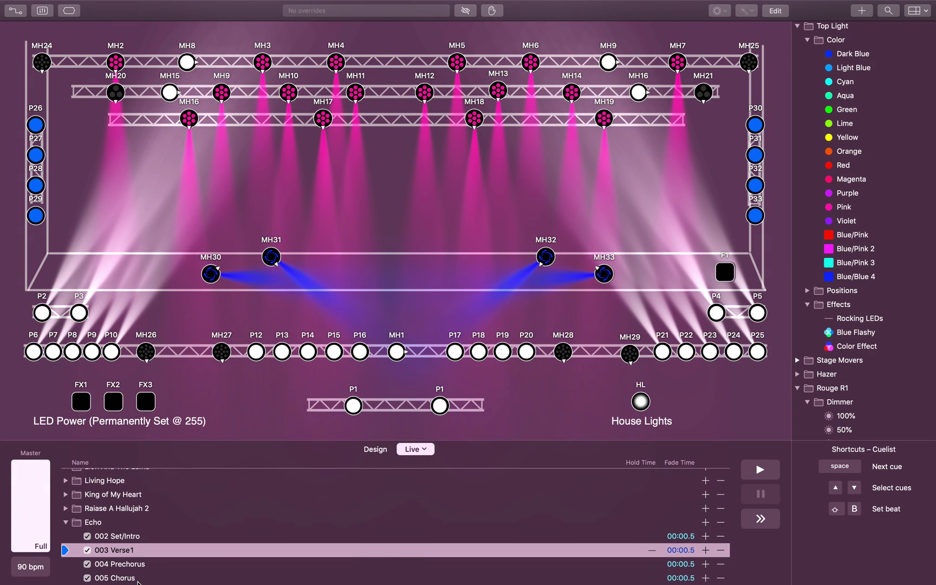
right_click(139, 582)
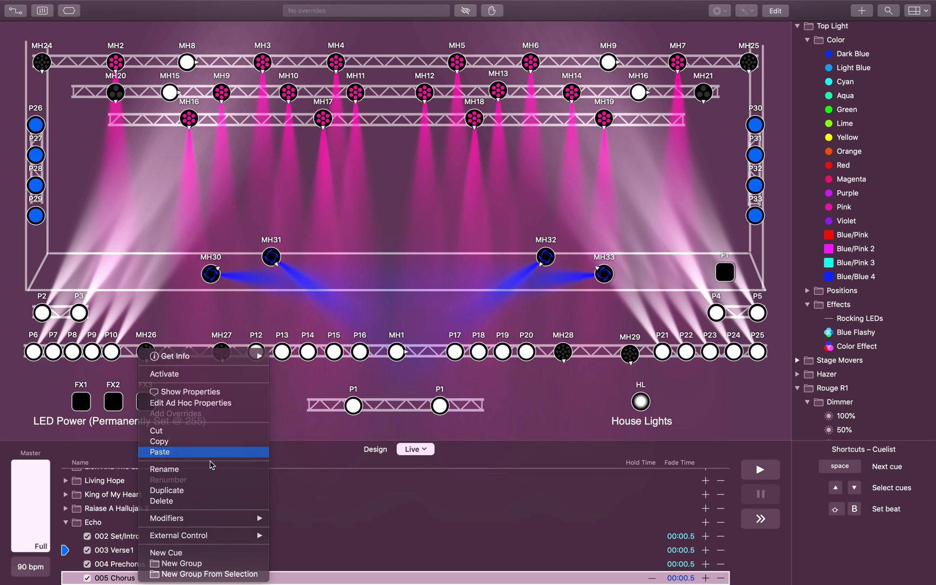
left_click(209, 452)
key("Return")
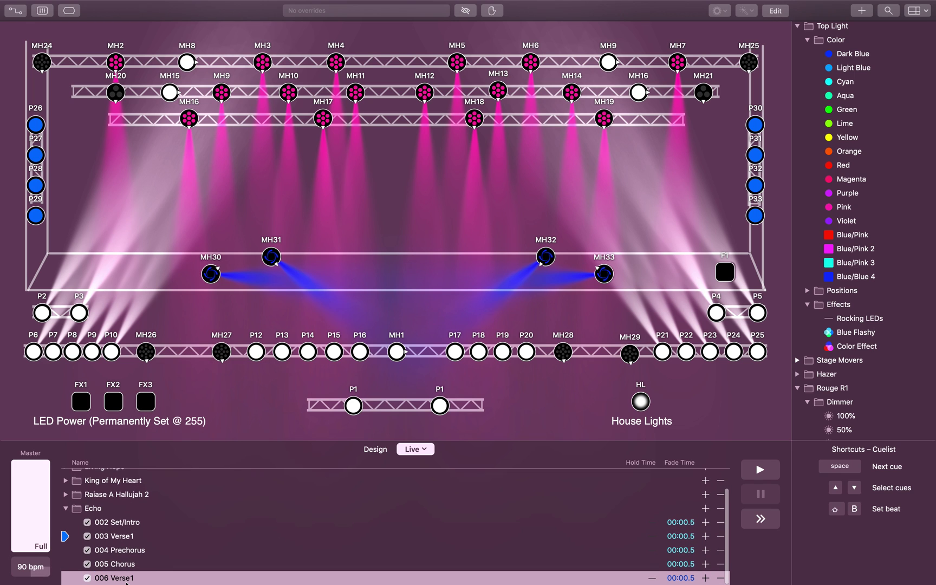
- Activate the Chorus cue and the copied Verse1 cue in turn to compare their looks and contents
double_click(118, 565)
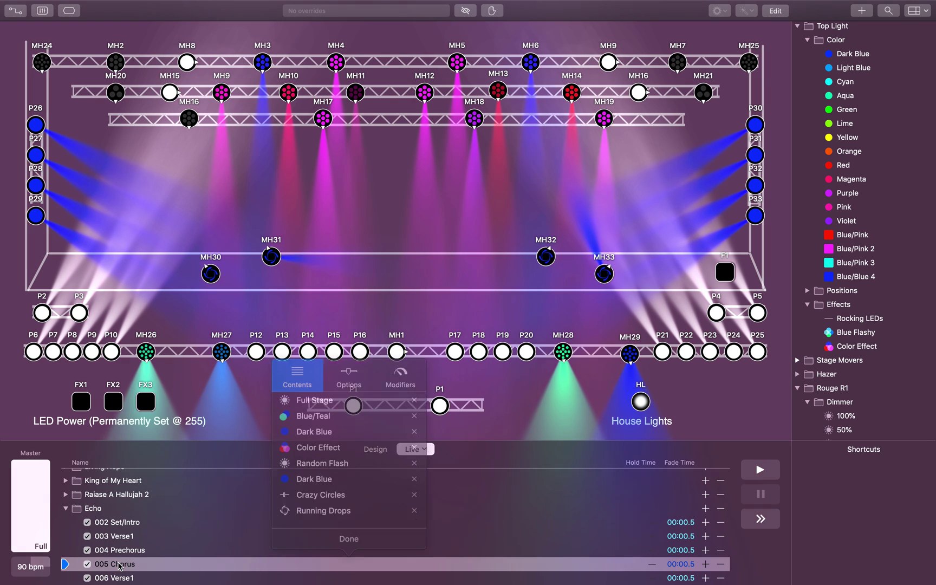
left_click(318, 544)
double_click(113, 579)
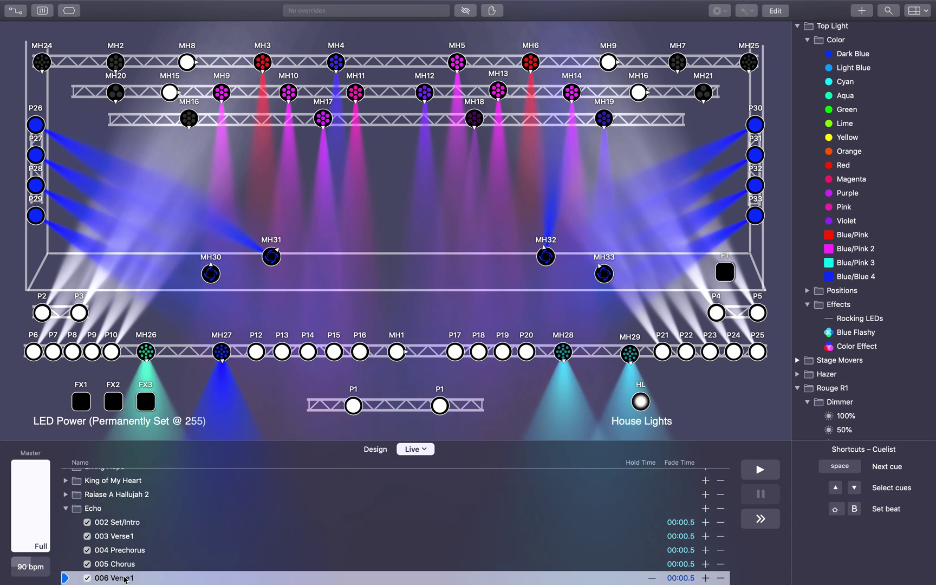
left_click(357, 552)
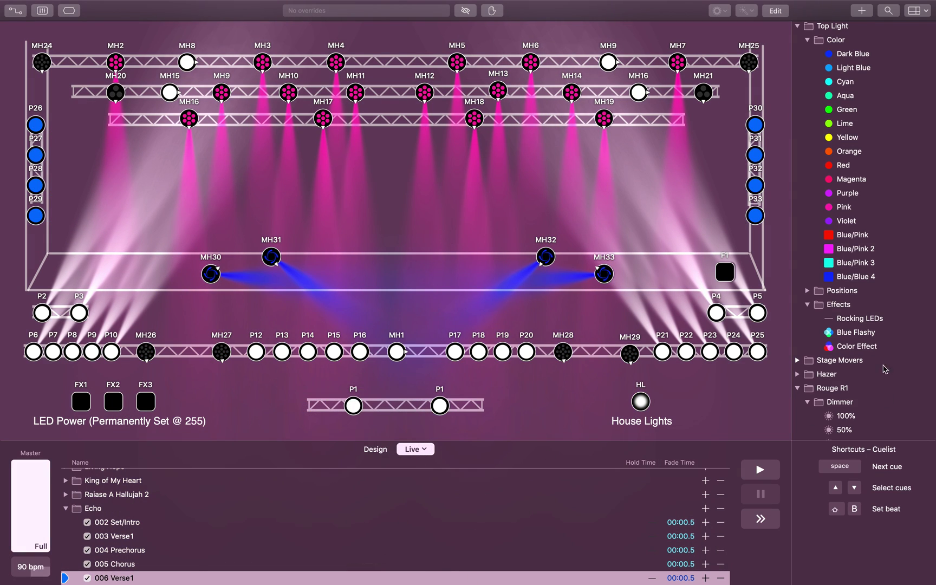
- Add the Front Wash Dark Blue color to the 006 Verse1 cue
left_click(807, 305)
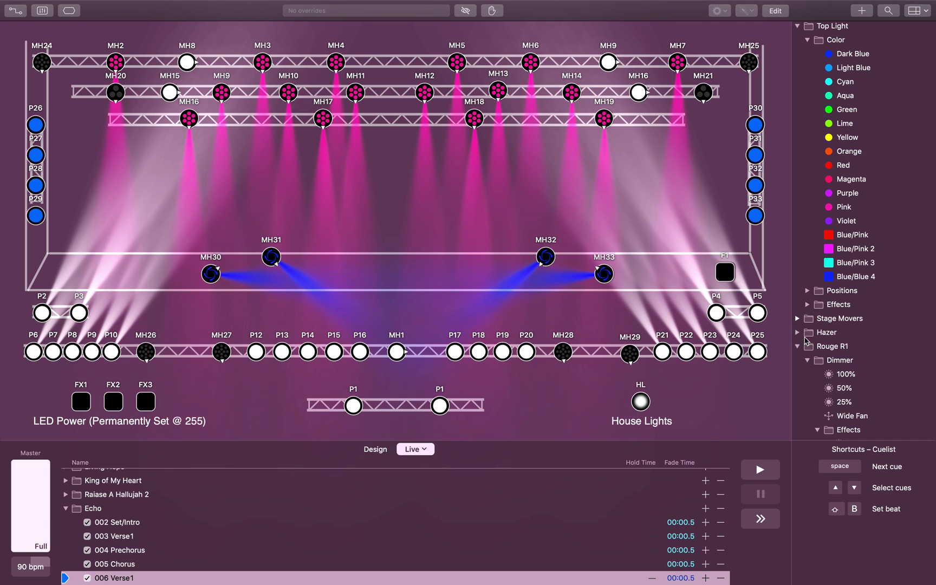
scroll(806, 341, "down", 2)
left_click(798, 346)
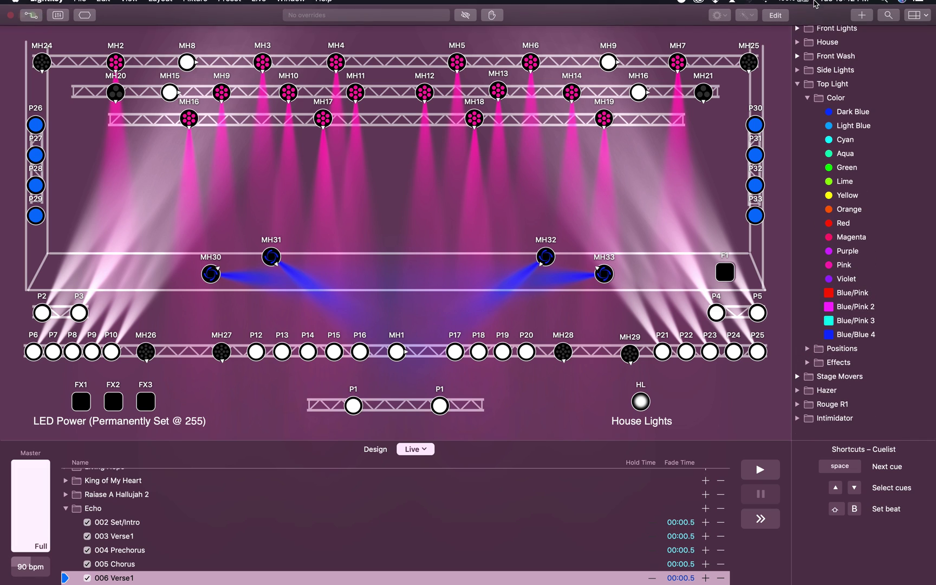
left_click(807, 98)
left_click(798, 56)
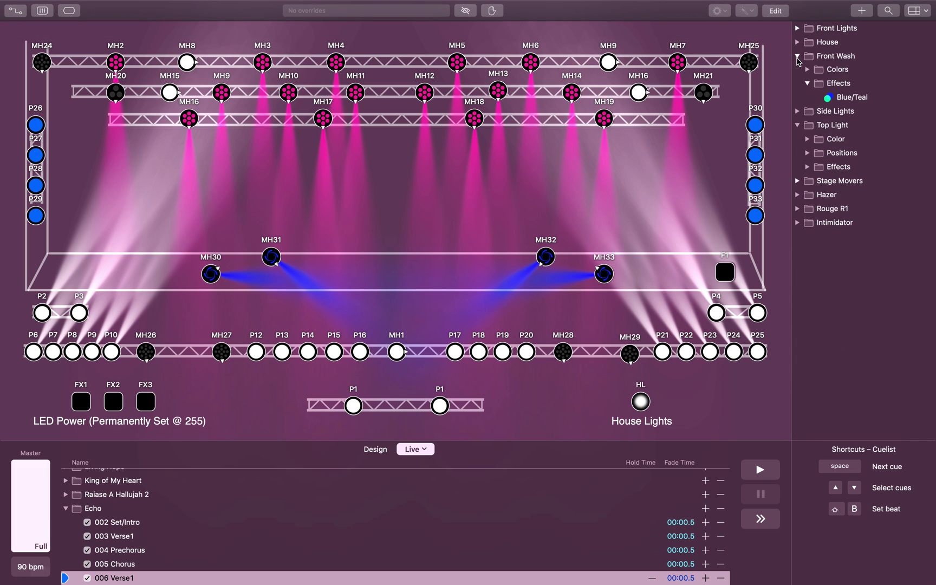
left_click(807, 70)
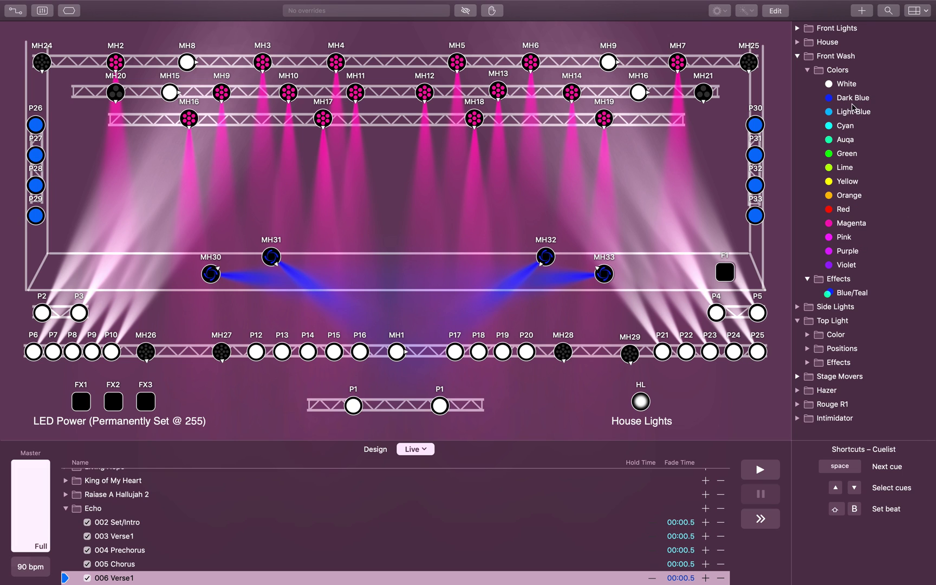
left_click(851, 99)
left_click(325, 577)
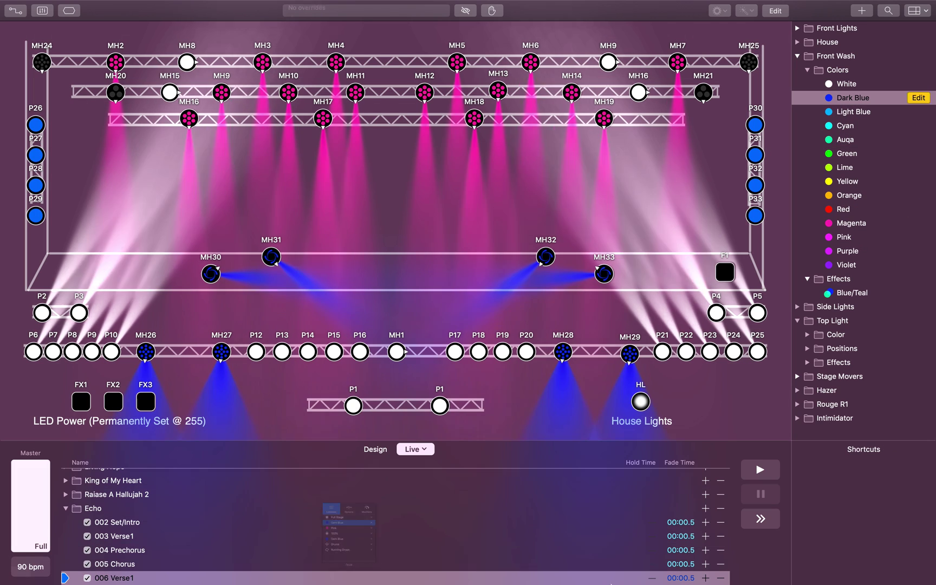
left_click(349, 554)
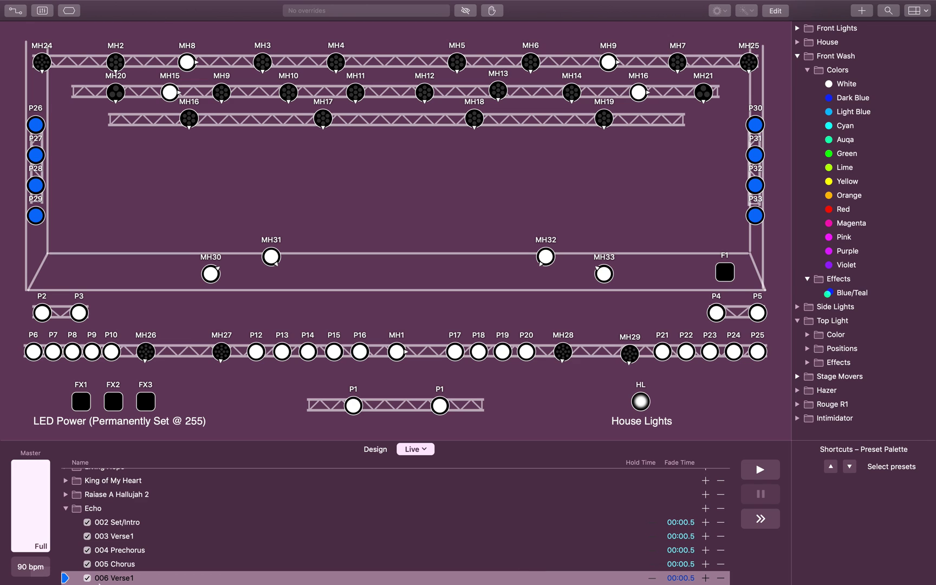
- Check the contents of 006 Verse1 and preview it against the Chorus look
left_click(227, 579)
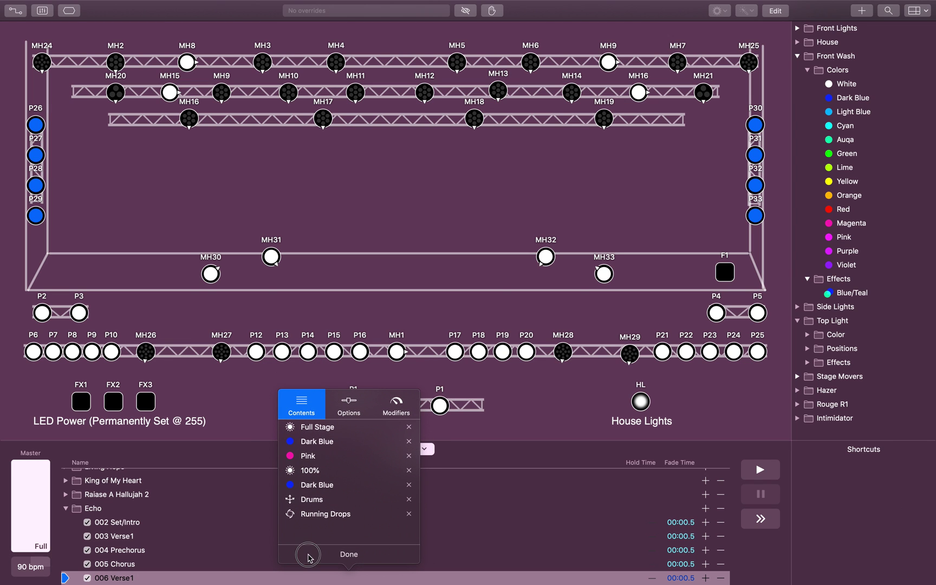
left_click(308, 555)
left_click(108, 564)
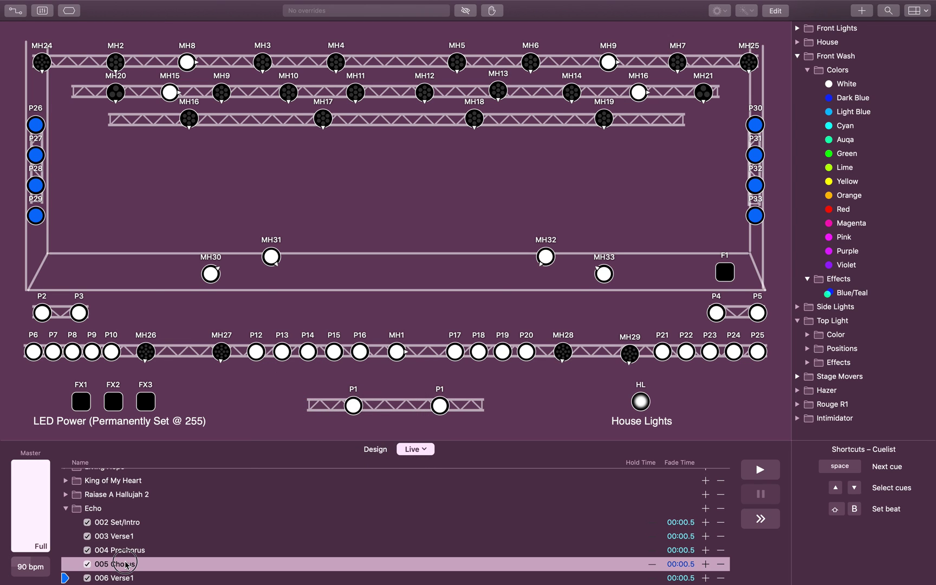
left_click(327, 549)
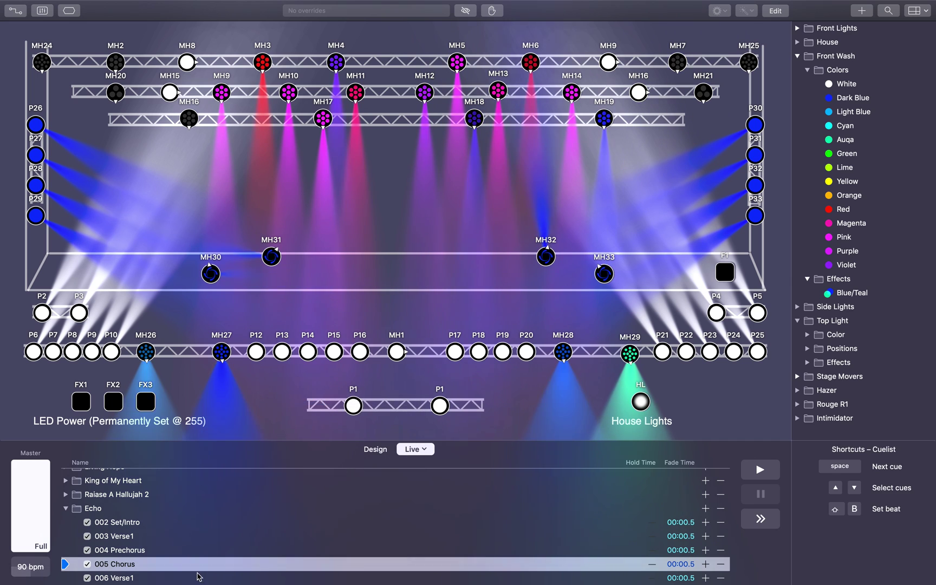
left_click(132, 579)
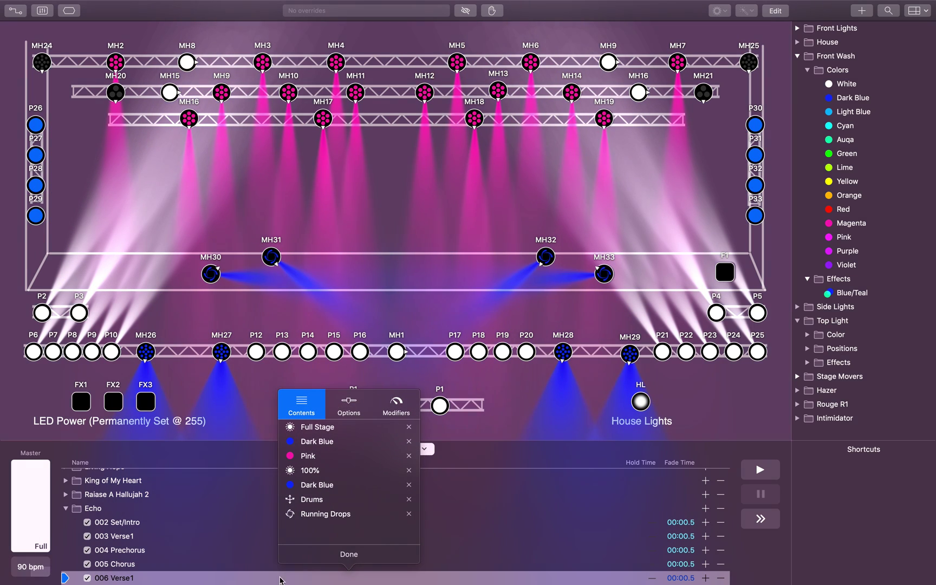
left_click(349, 556)
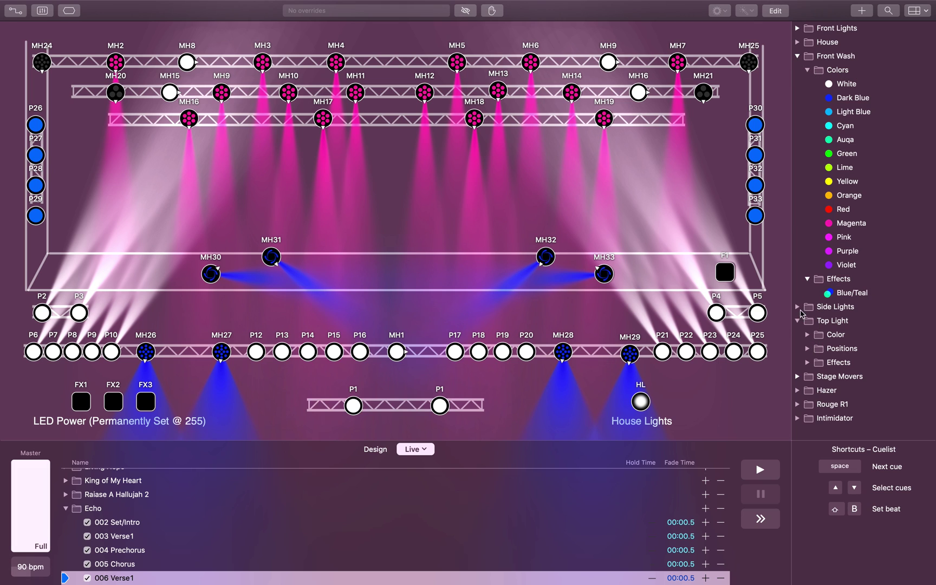
- Add the Side Lights Dark Blue color to the 006 Verse1 cue and preview the cue
left_click(797, 307)
left_click_drag(840, 339, 362, 578)
left_click(328, 556)
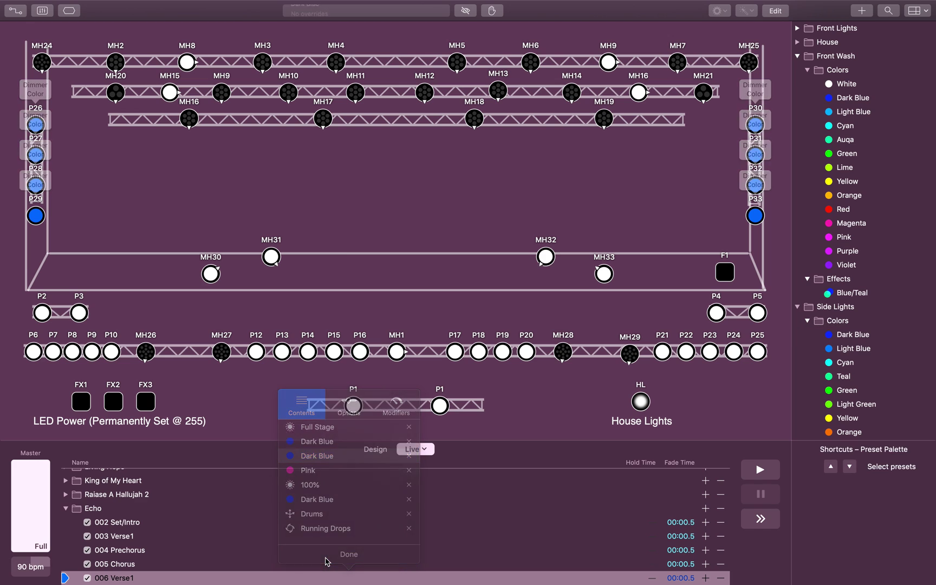
left_click(183, 562)
double_click(183, 563)
double_click(153, 578)
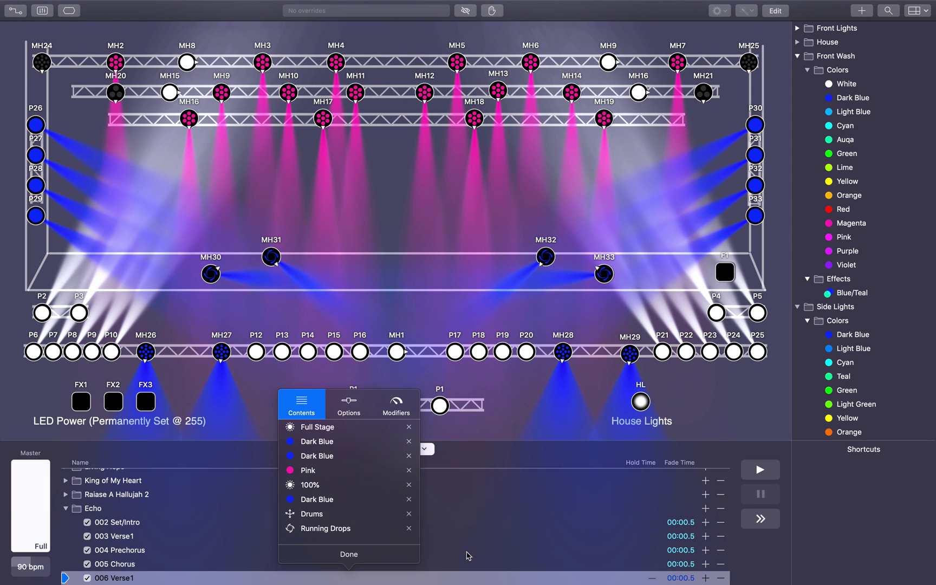
left_click(362, 555)
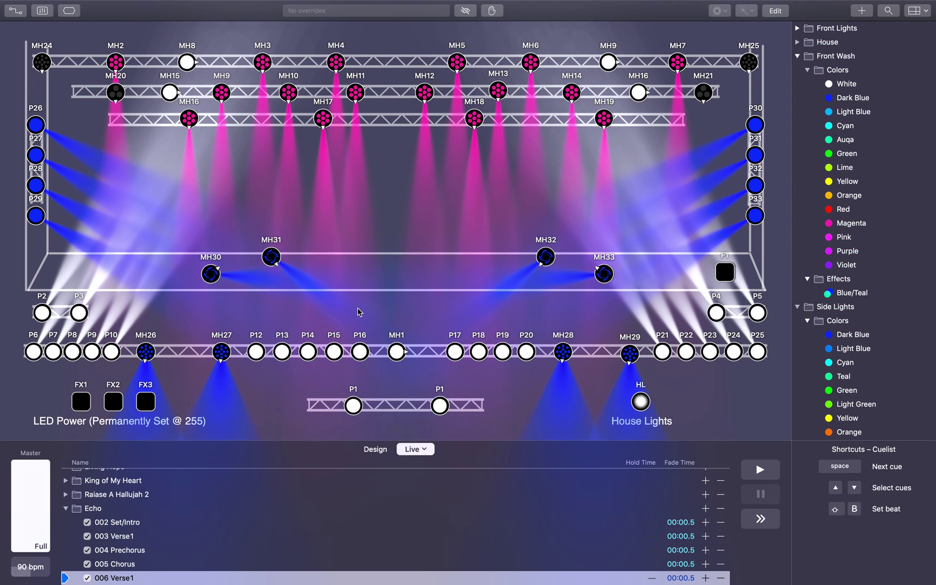
- Listen to Echo in Spotify from 1:16, return to Lightkey and compare the Chorus cue with 006 Verse1
key("ctrl+Left")
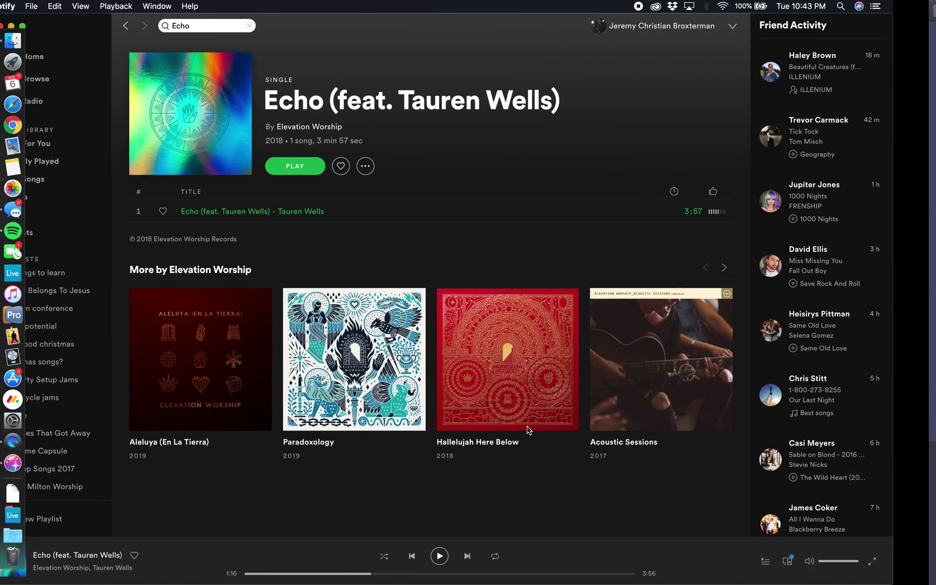
key("ctrl+Right")
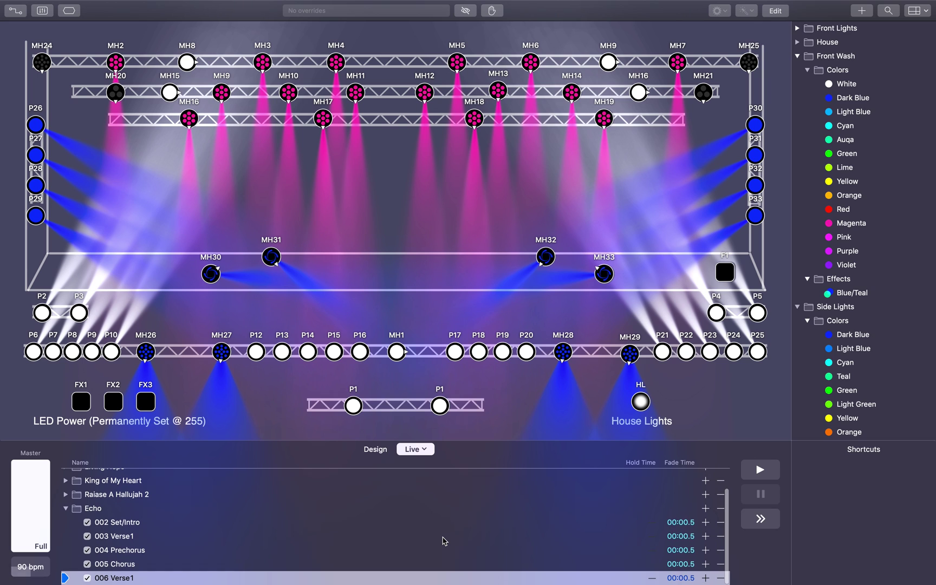
key("ctrl+Left")
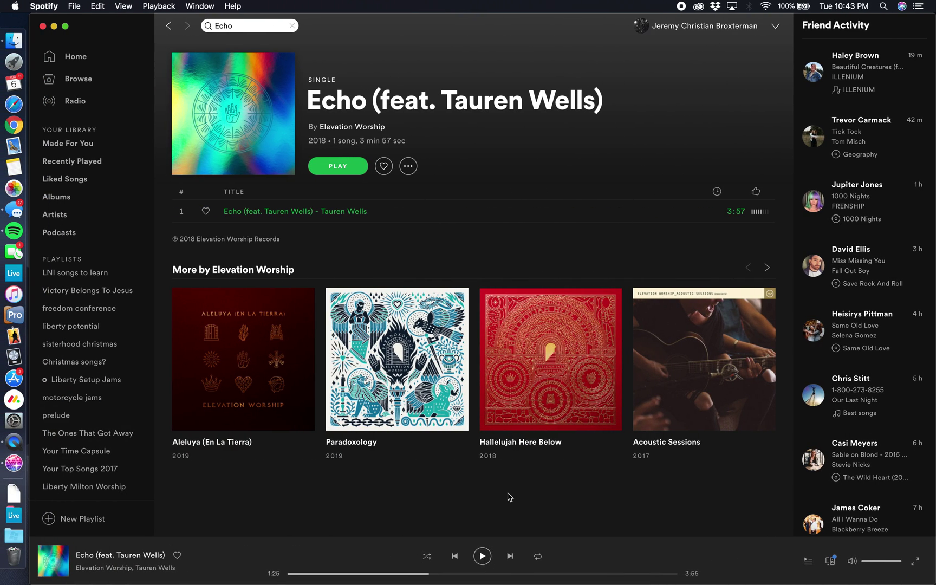
key("ctrl+Right")
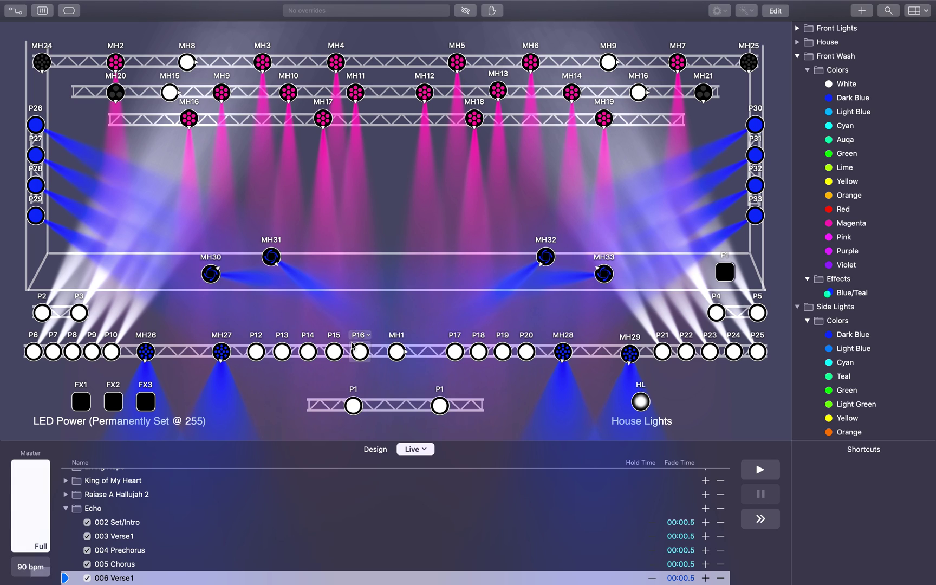
double_click(124, 565)
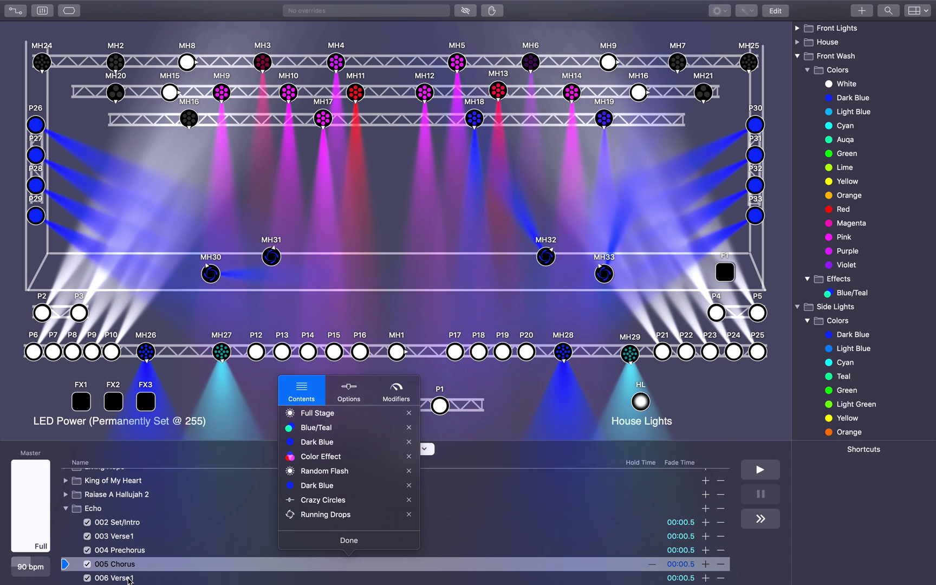
double_click(128, 578)
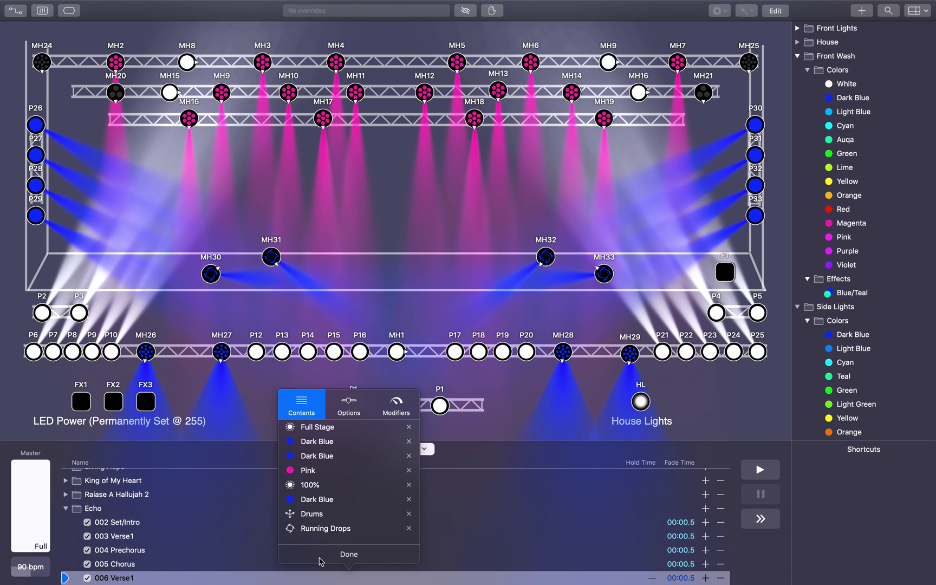
left_click(321, 558)
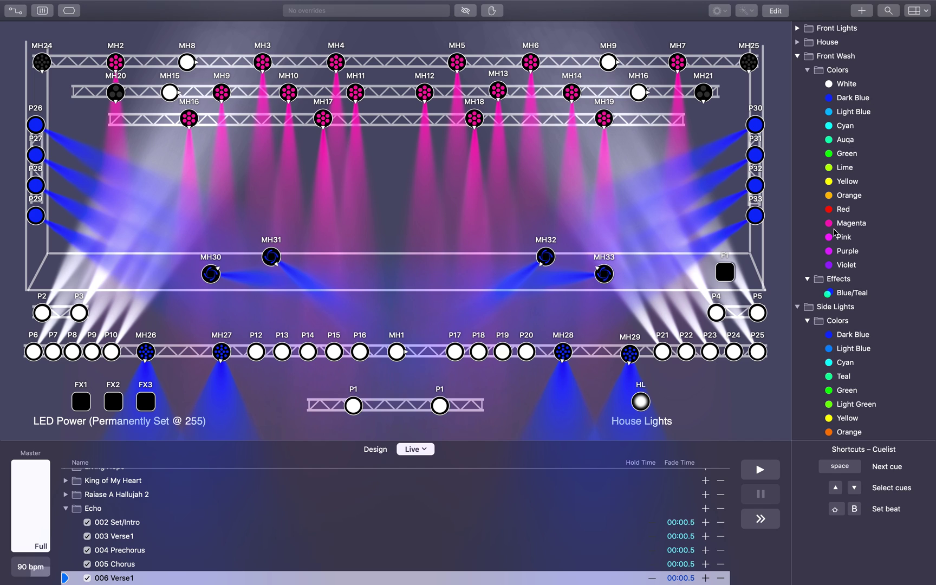
- Replace the Pink top light color in the 006 Verse1 cue with the Top Light effect Color Effect
left_click(808, 70)
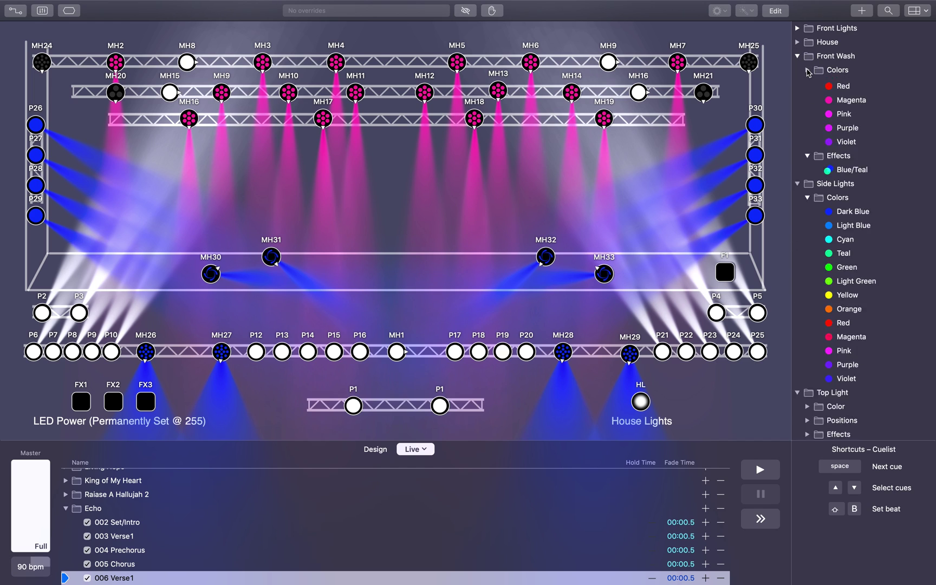
left_click(798, 113)
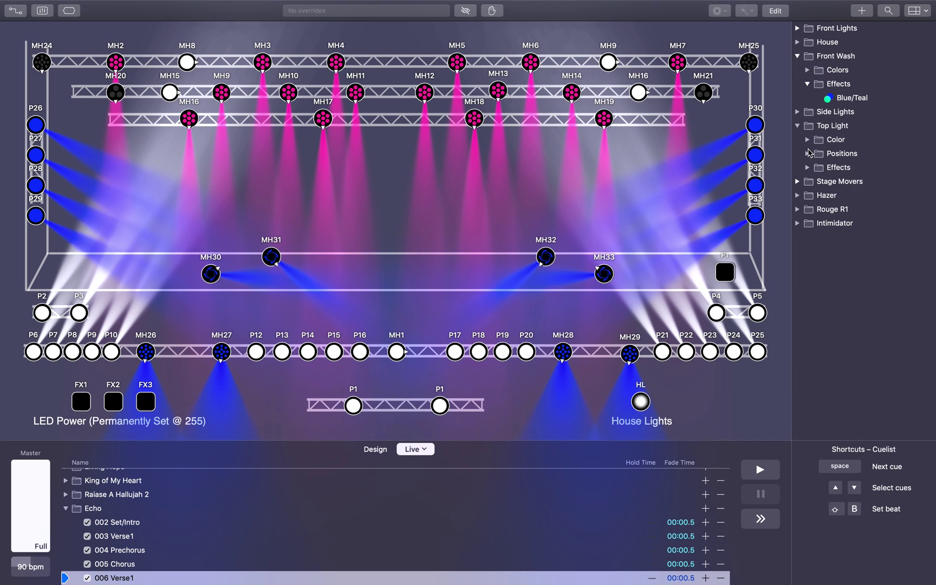
left_click(808, 167)
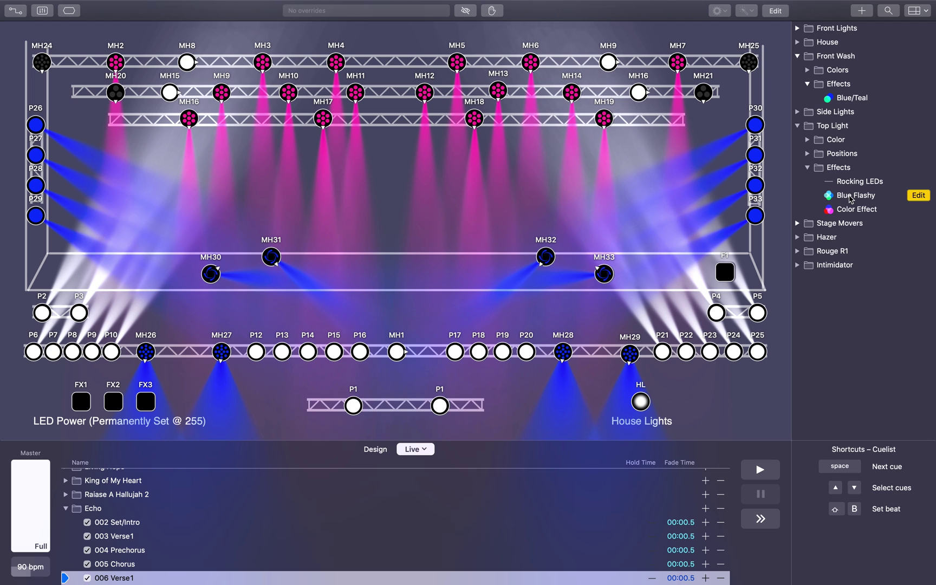
left_click_drag(853, 212, 320, 580)
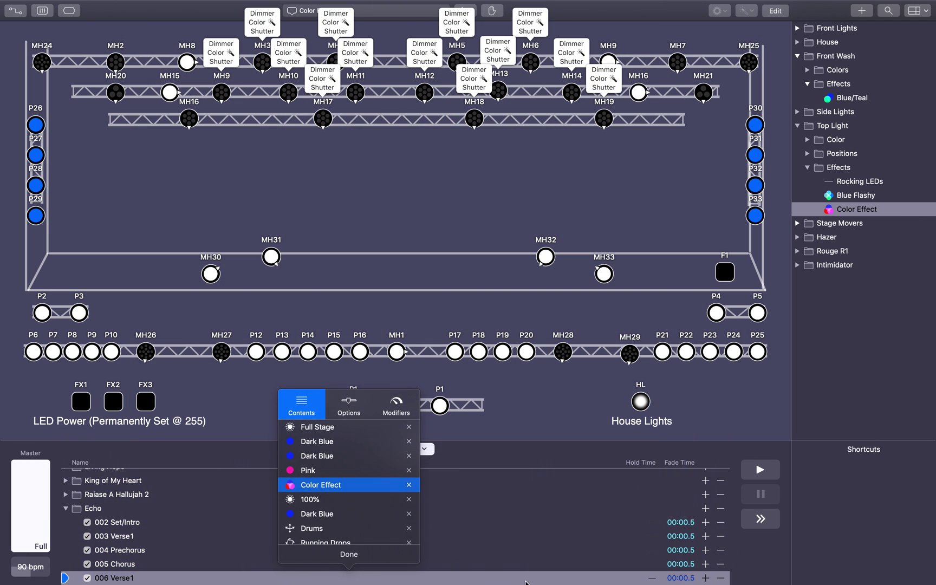
left_click(409, 470)
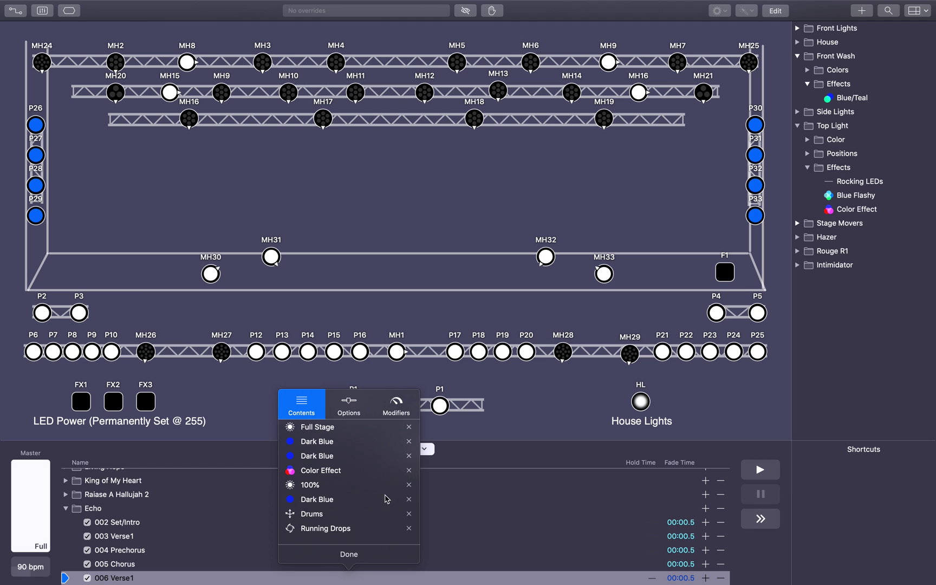
- Preview the updated 006 Verse1 cue and close its contents
double_click(453, 553)
double_click(436, 578)
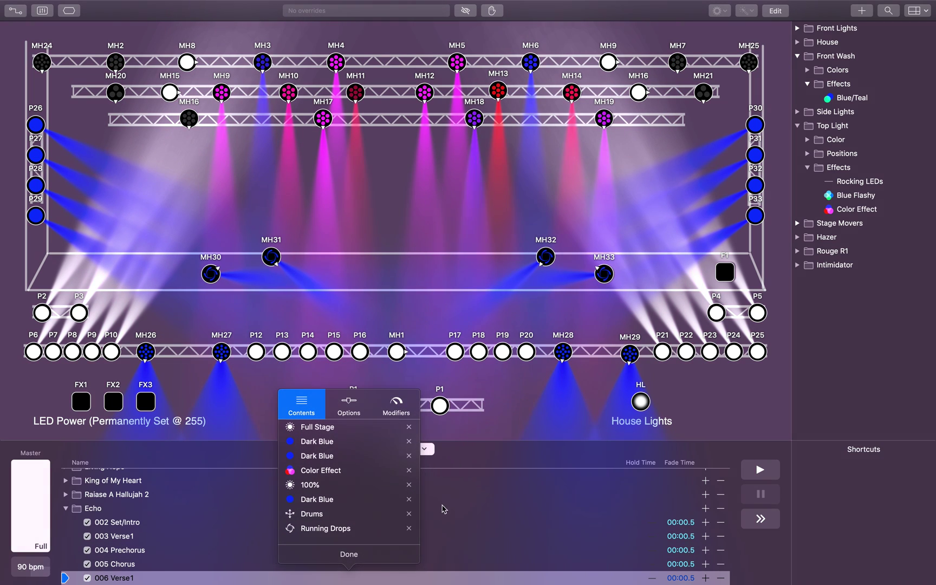
left_click(372, 561)
- Play Echo in Spotify while watching the 006 Verse1 look in Lightkey, pause the song at 1:36 and return to Lightkey
key("ctrl+Left")
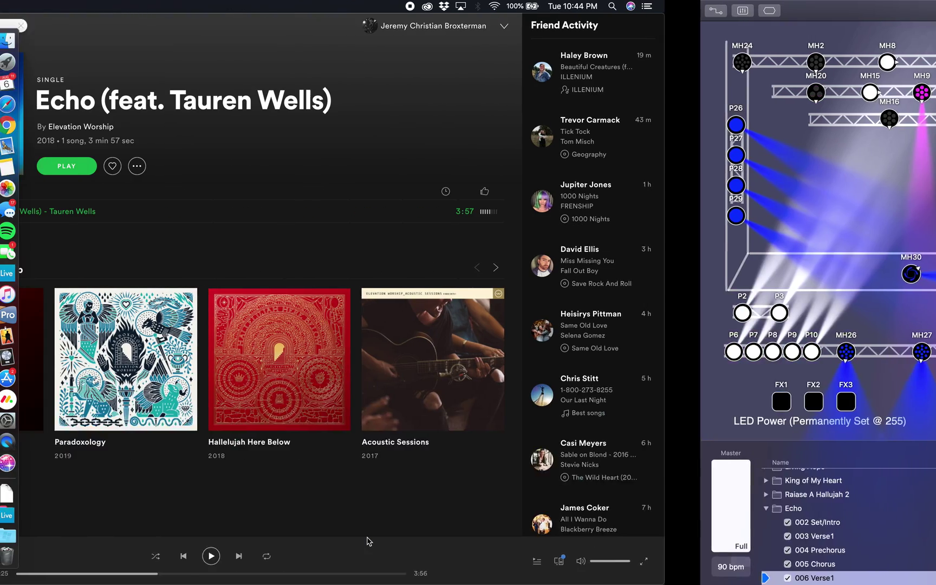
left_click(481, 556)
key("ctrl+Right")
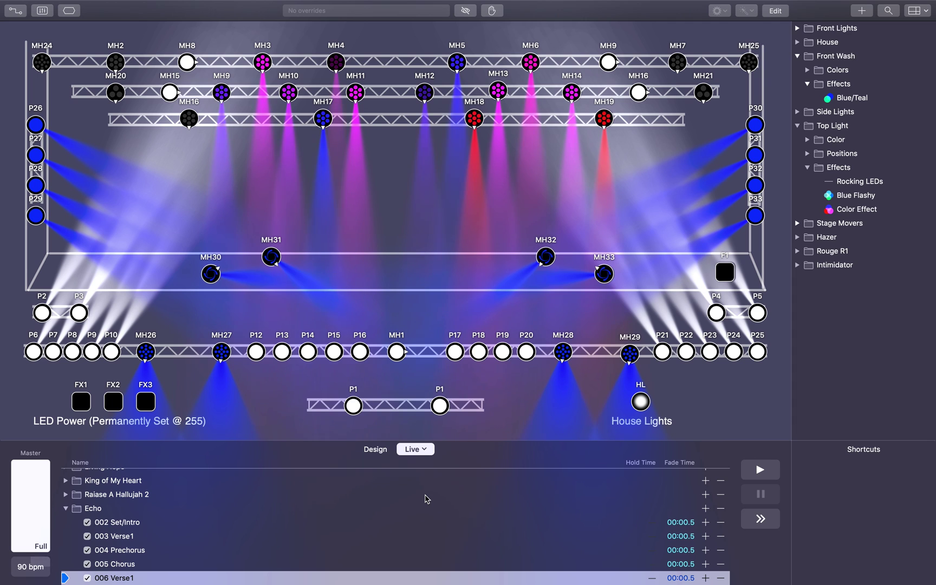
key("ctrl+Left")
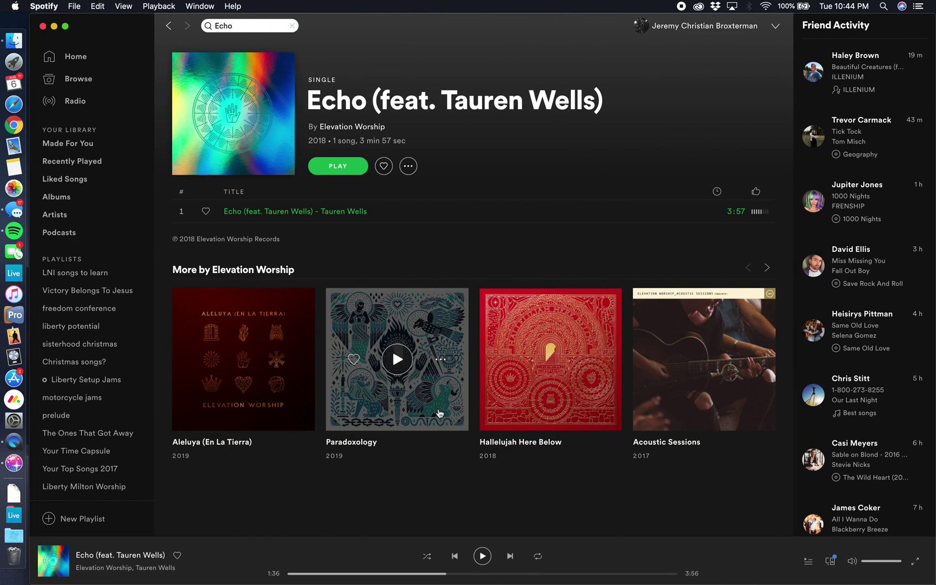
key("ctrl+Right")
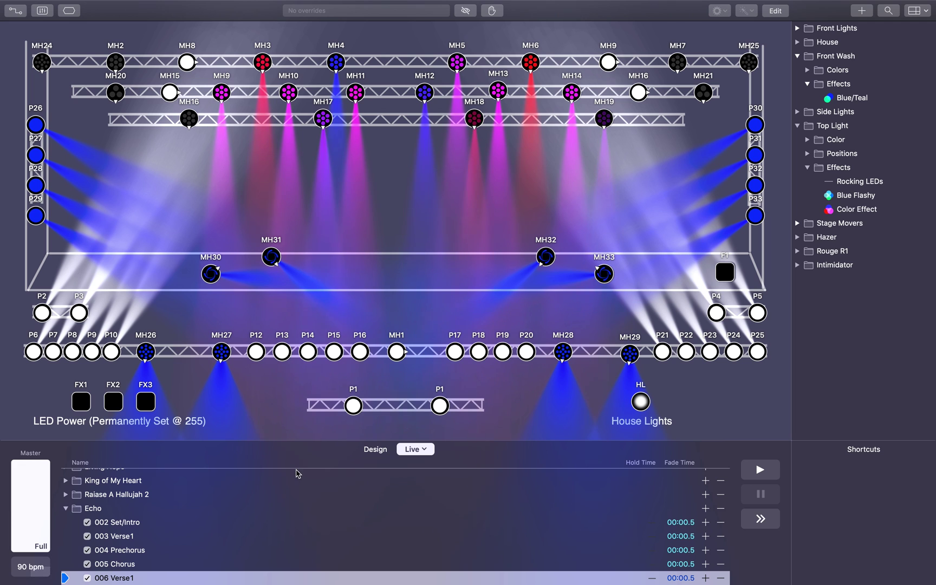
- Check the contents of 004 Prechorus and compare its look with the 006 Verse1 cue
scroll(295, 473, "up", 1)
left_click(296, 475)
double_click(349, 559)
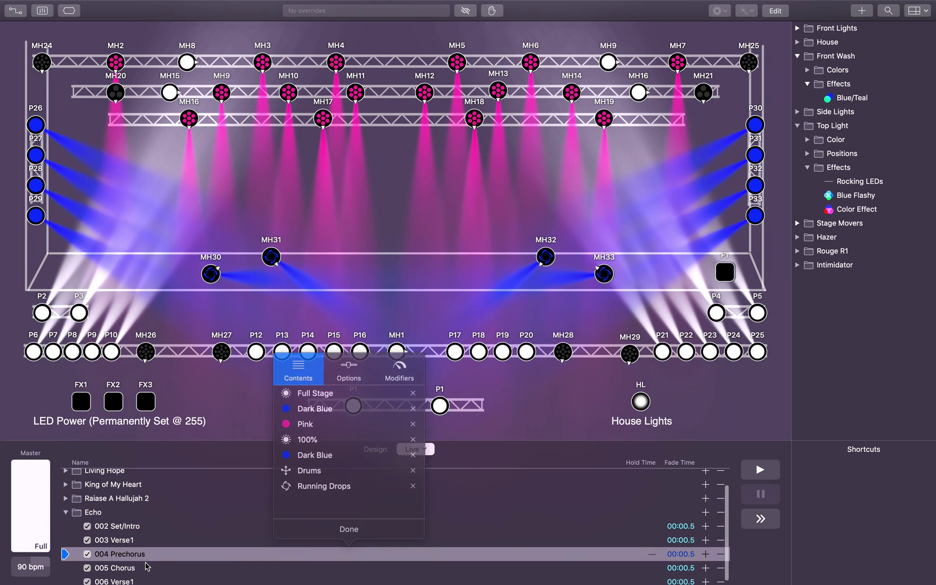
left_click(349, 530)
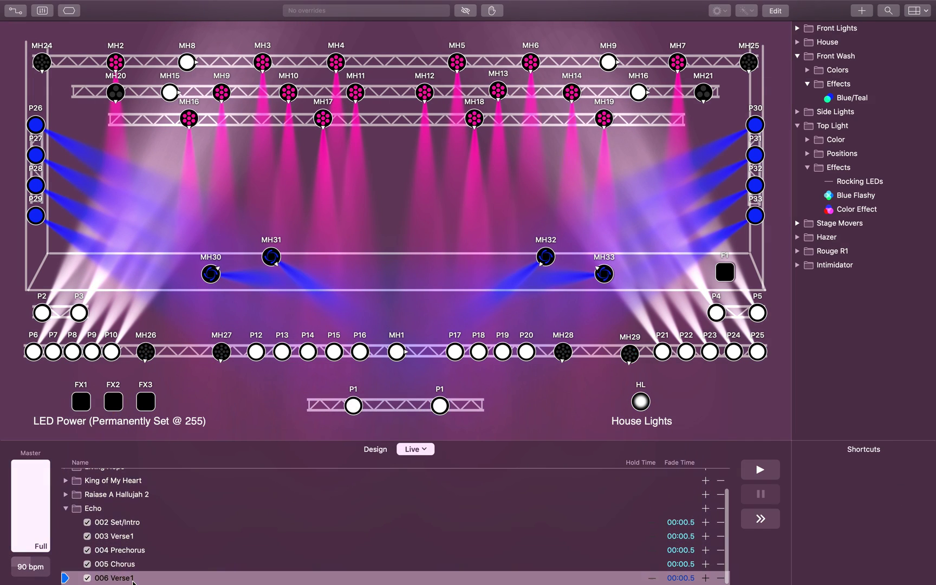
double_click(347, 577)
left_click(247, 536)
left_click(189, 577)
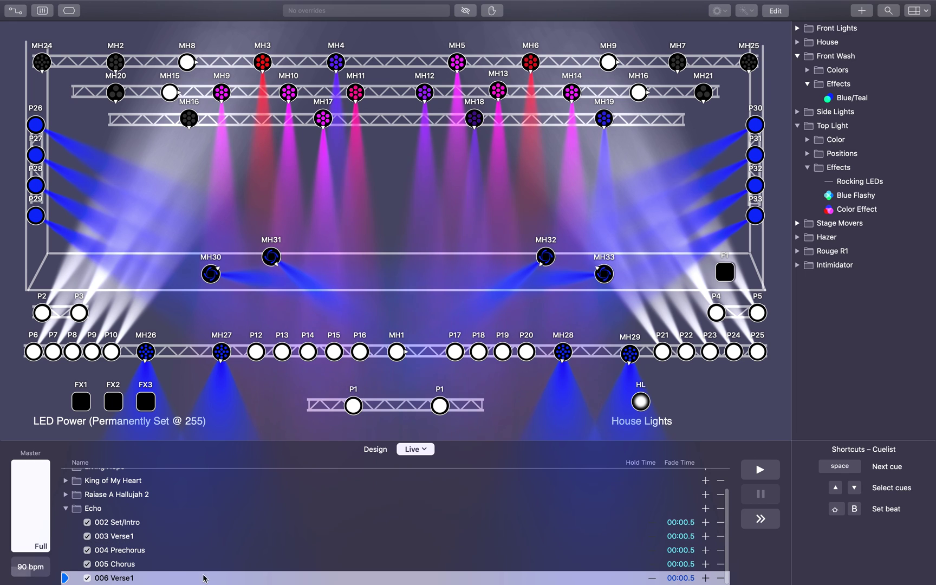
- Rename the 006 Verse1 cue as 006 Verse1/Prechorus
left_click(134, 578)
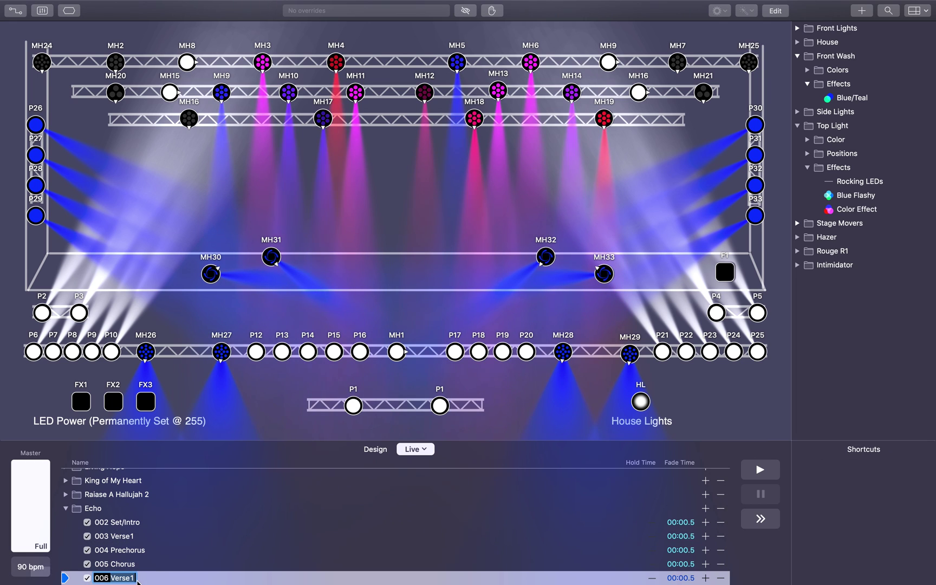
type("/Prechorus")
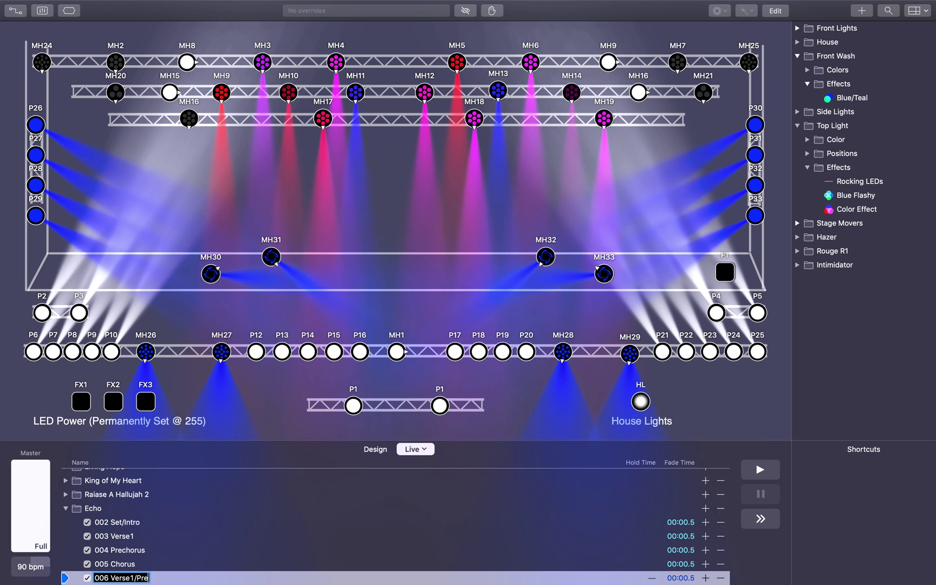
key("Return")
- Resume Echo in Spotify and return to Lightkey with the song playing
key("ctrl+Left")
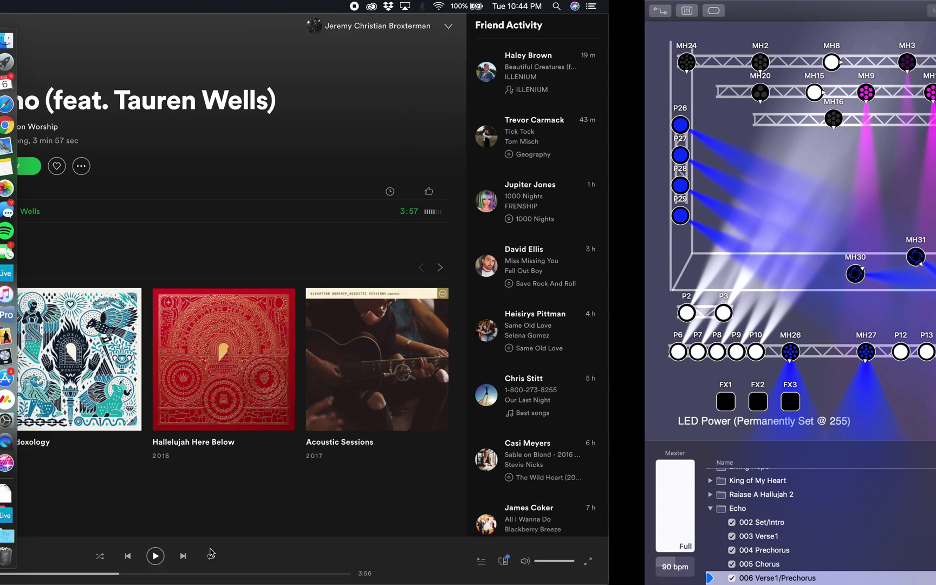
left_click(482, 556)
key("ctrl+Right")
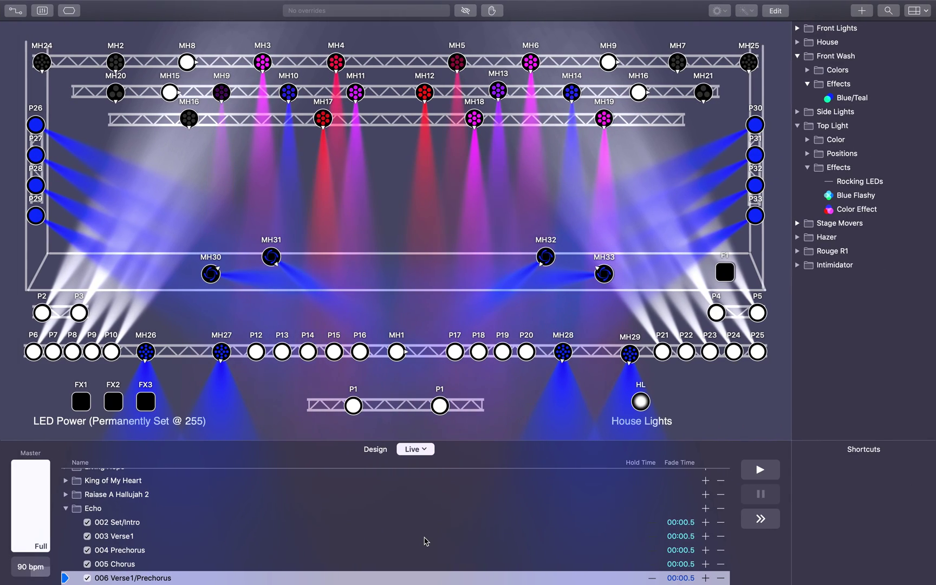
- Copy the 005 Chorus cue and paste it below 006 Verse1/Prechorus in the Echo group
scroll(426, 541, "down", 2)
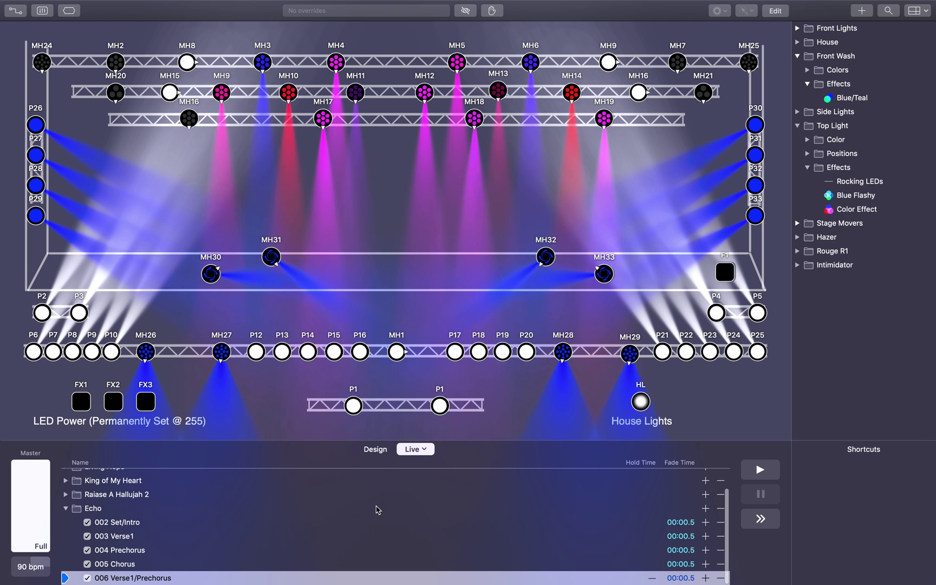
right_click(129, 568)
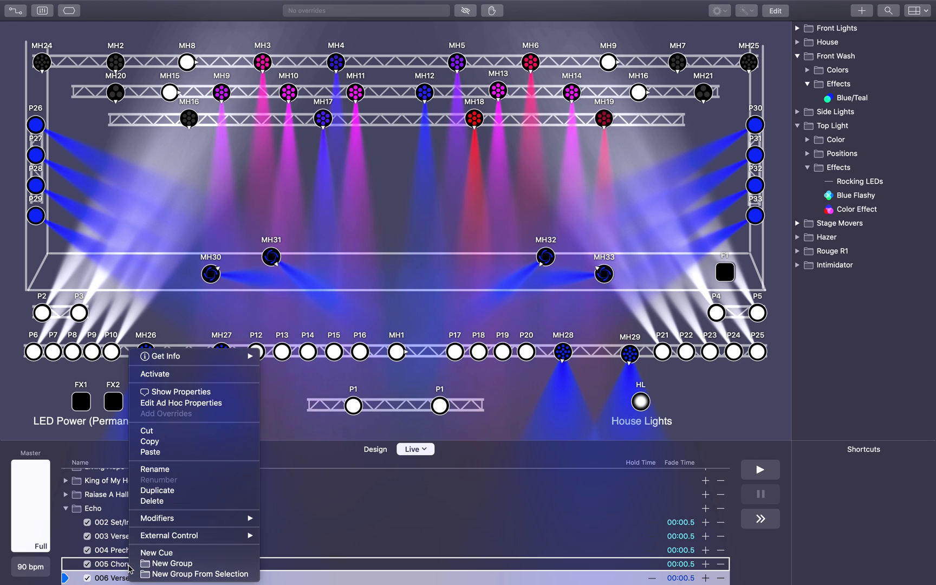
left_click(222, 441)
right_click(209, 576)
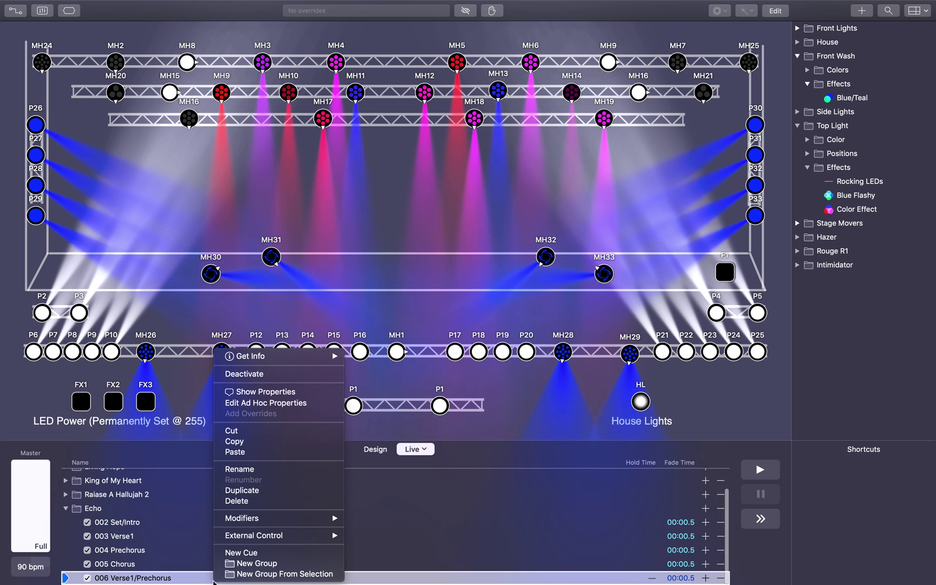
left_click(292, 454)
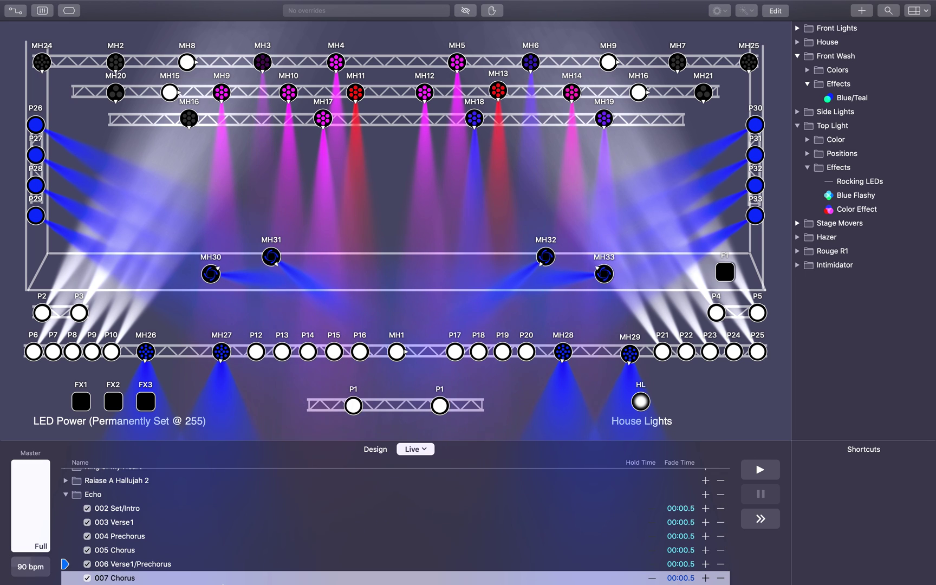
- Preview the 007 Chorus cue and its contents against the song, pause Echo in Spotify at 2:05 and return to Lightkey
double_click(173, 578)
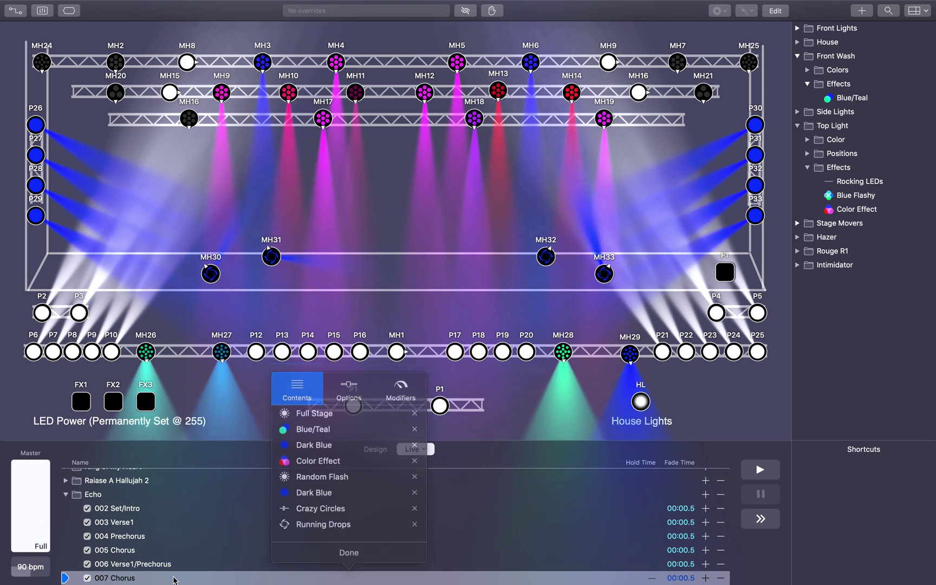
left_click(329, 556)
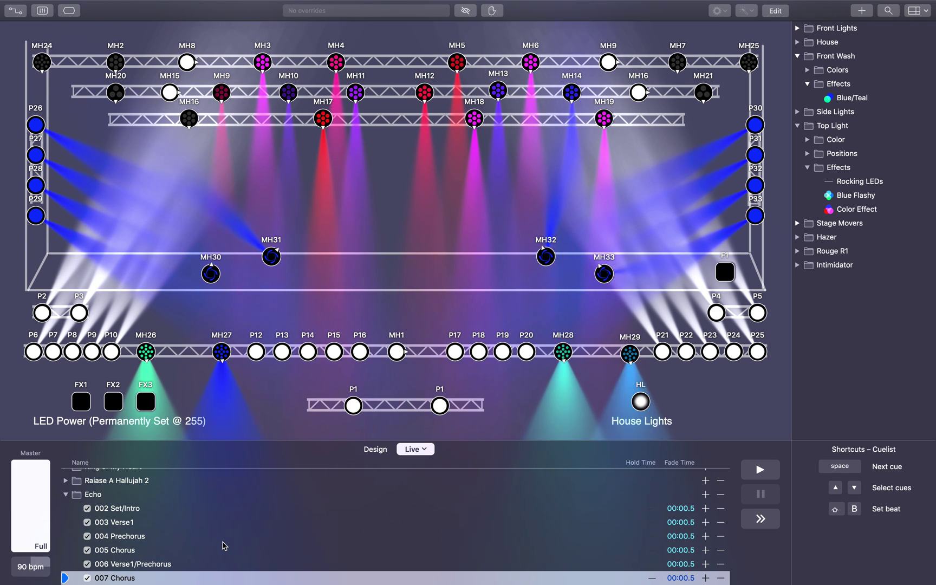
key("ctrl+Left")
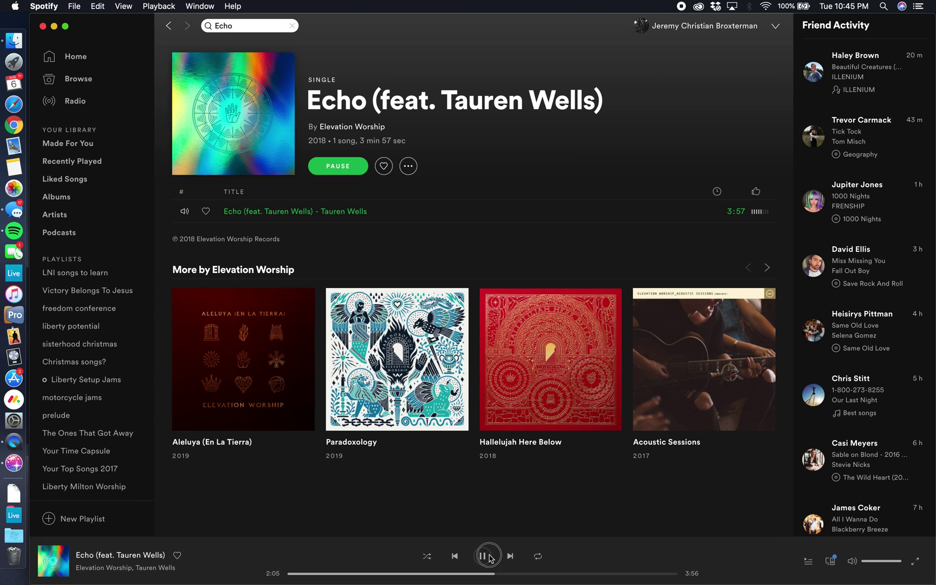
left_click(486, 557)
key("ctrl+Right")
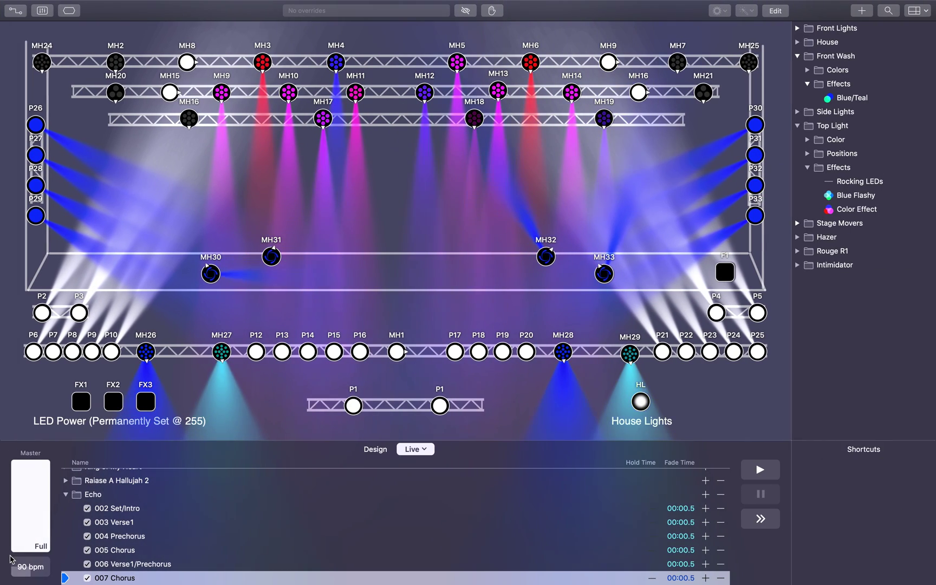
- Check the contents of 002 Set/Intro and play through the Echo cues in order from there to 007 Chorus
left_click(137, 509)
double_click(137, 509)
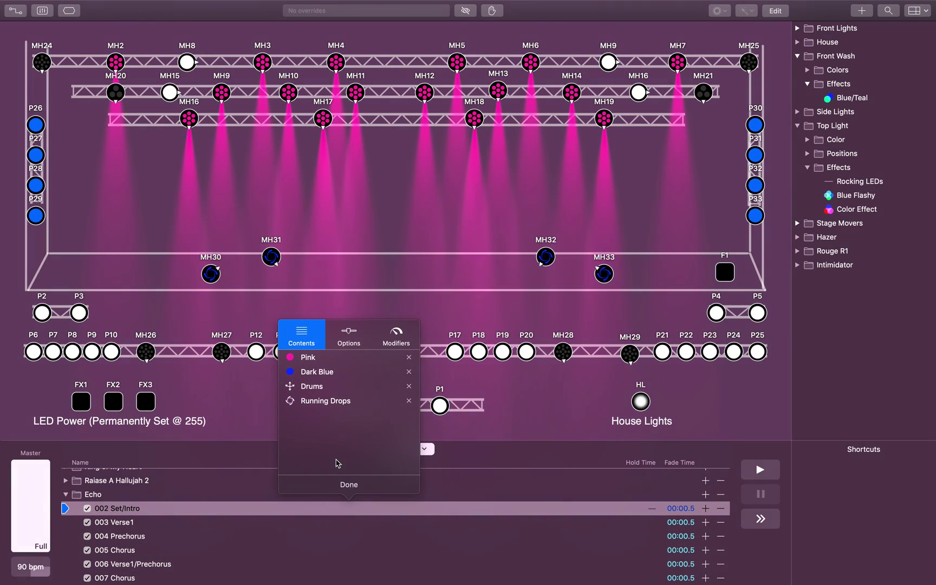
left_click(341, 481)
key("space")
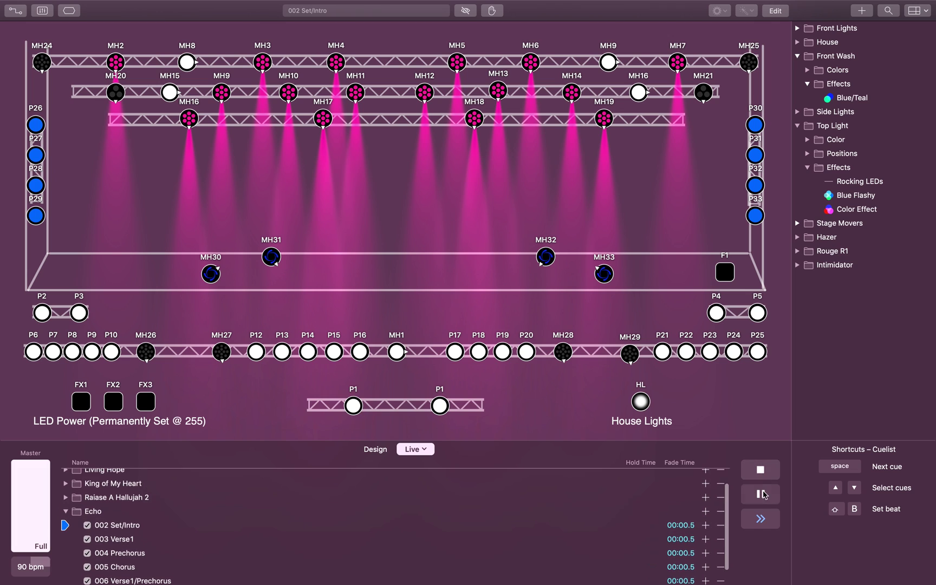
key("space")
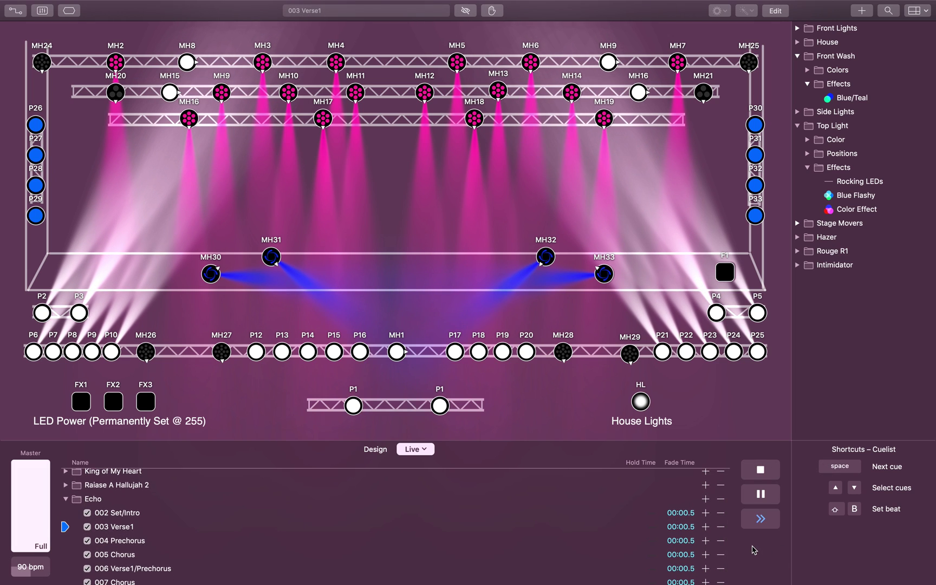
key("space")
key("space")
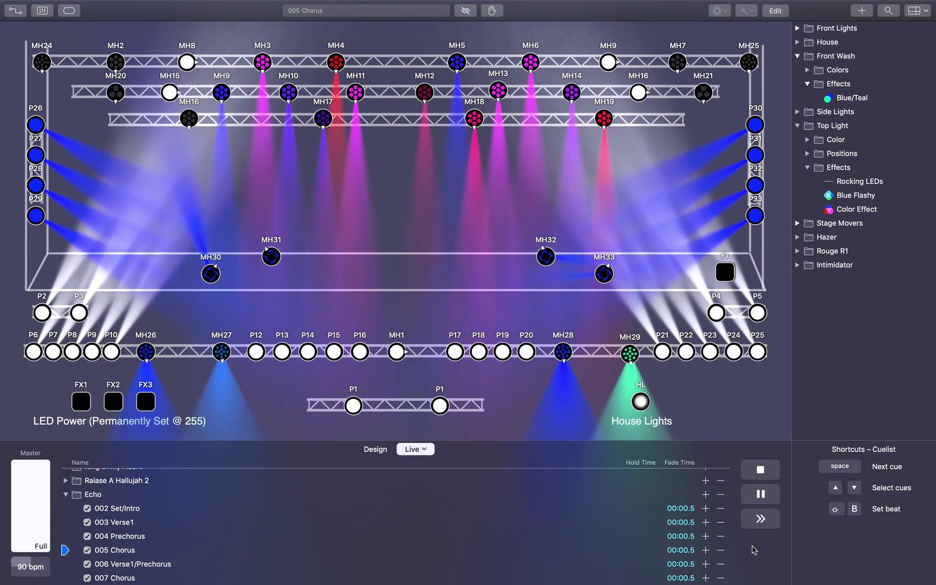
key("space")
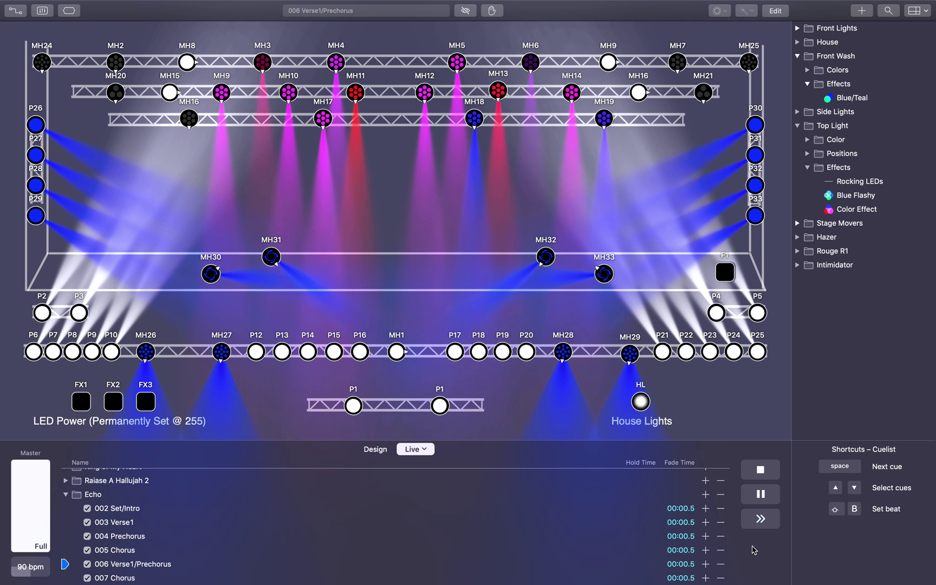
key("space")
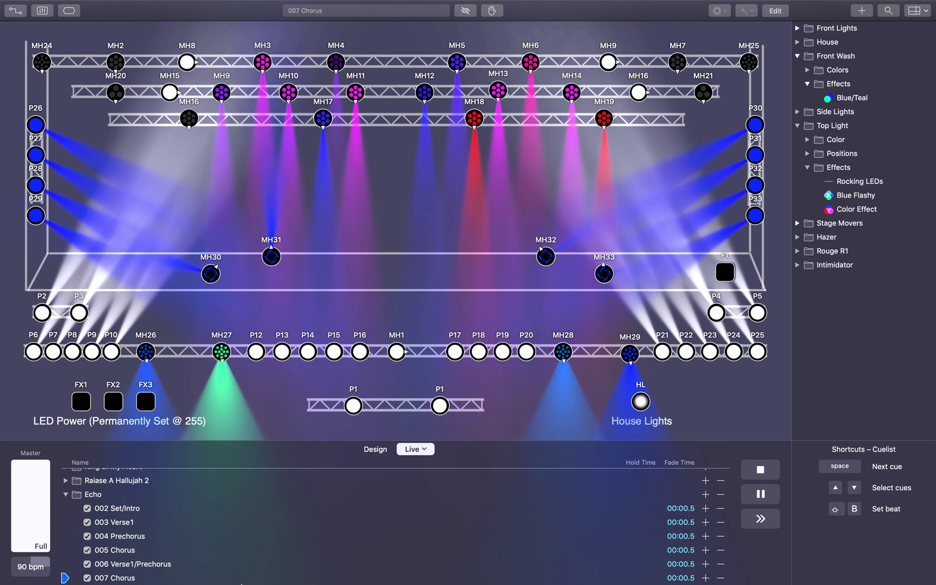
- Copy the 002 Set/Intro cue and paste it below 007 Chorus at the end of the Echo group
left_click(130, 579)
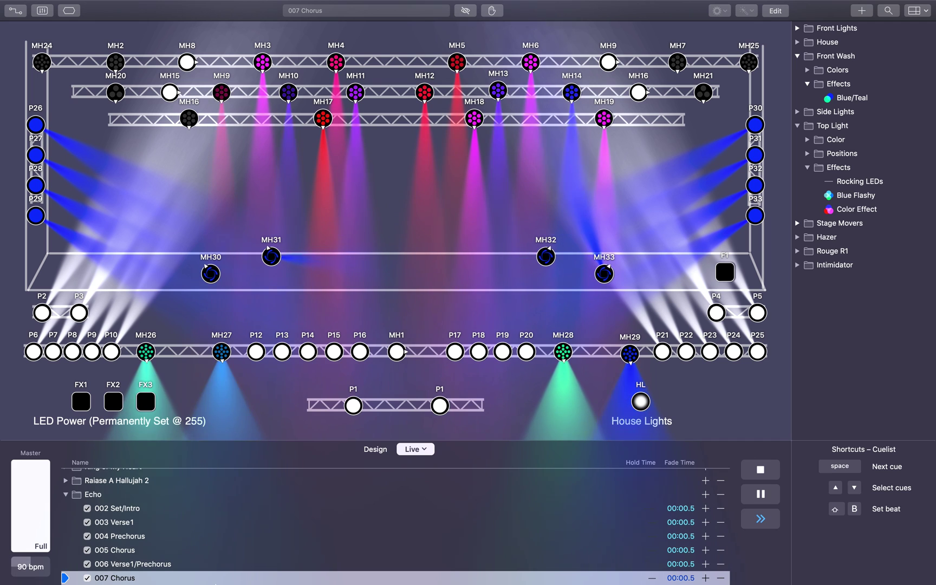
left_click(130, 510)
right_click(128, 509)
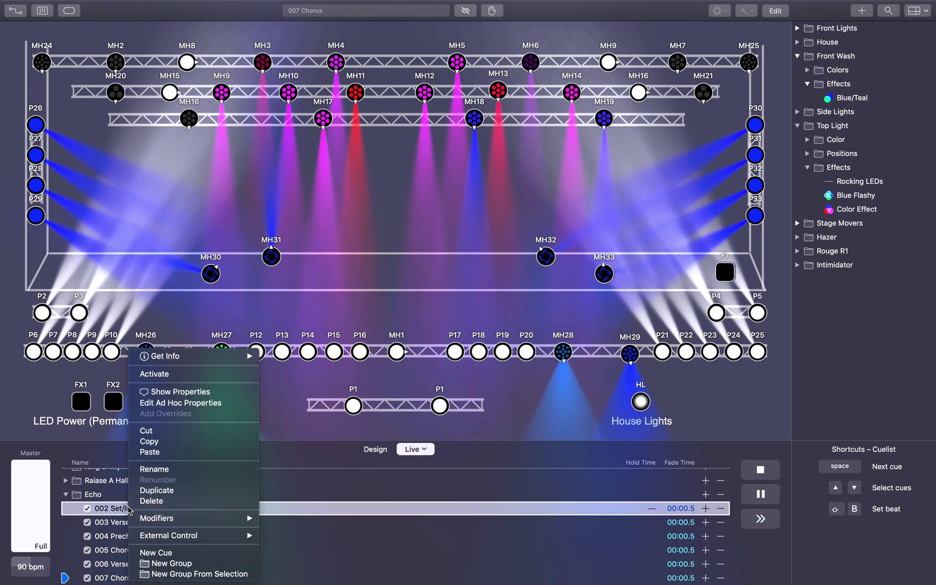
left_click(207, 441)
right_click(137, 509)
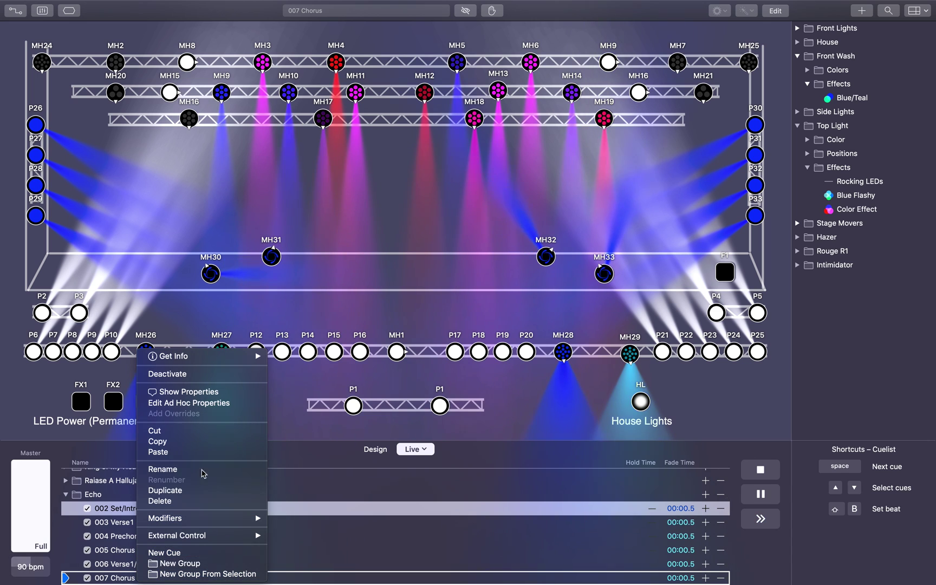
left_click(203, 452)
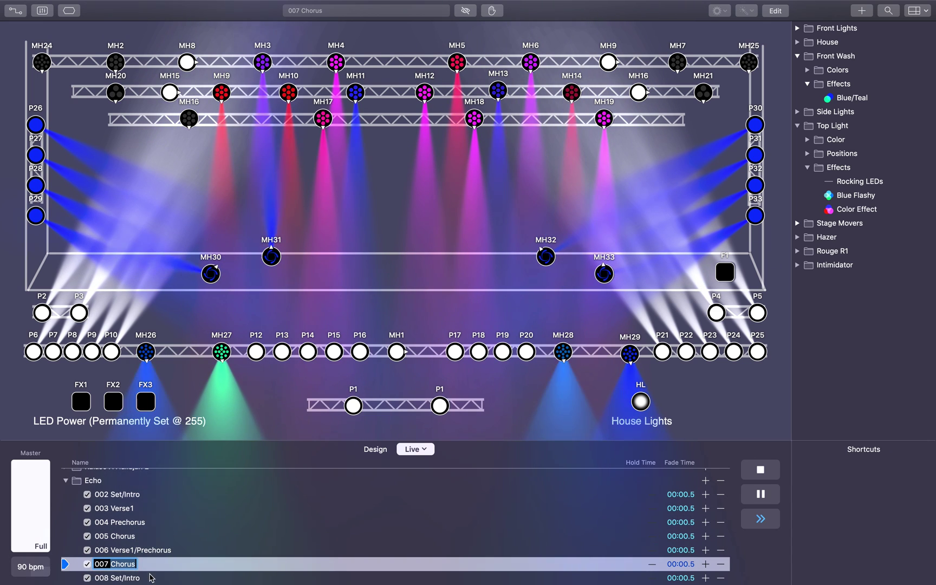
- Rename the pasted 008 Set/Intro cue as 008 Out
left_click(130, 577)
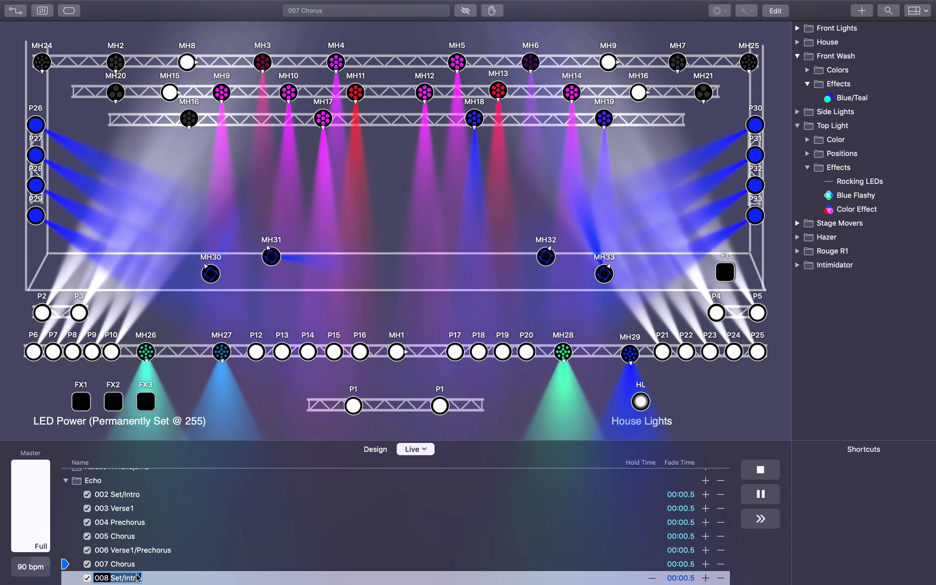
type("IOut")
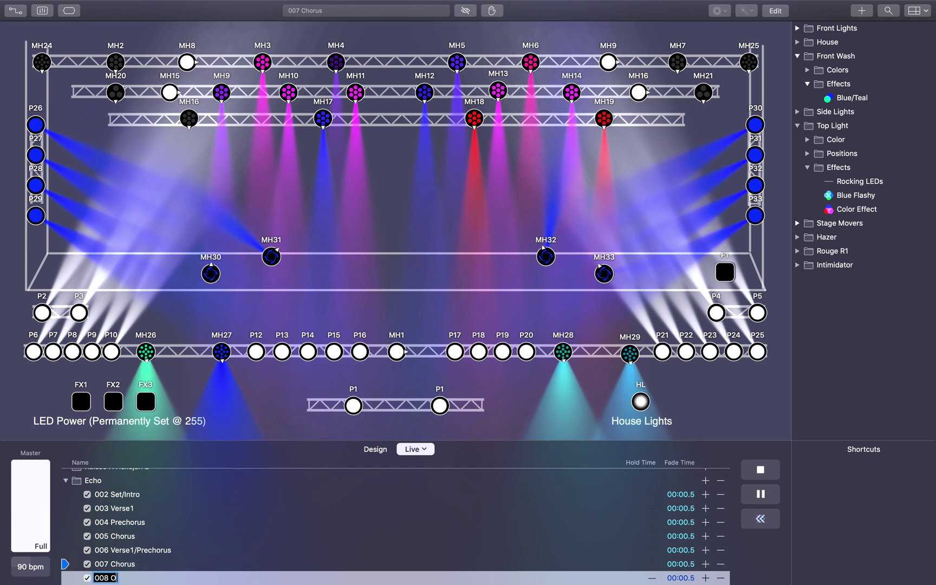
key("Return")
- Play from 007 Chorus into 008 Out and inspect the stage movers MH30 to MH33 in the outro look
left_click(150, 567)
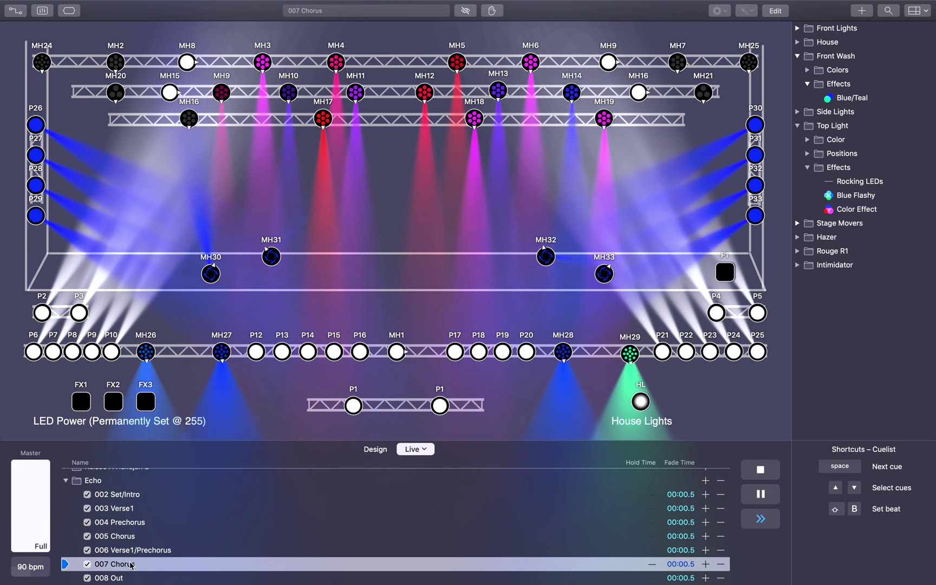
left_click(766, 526)
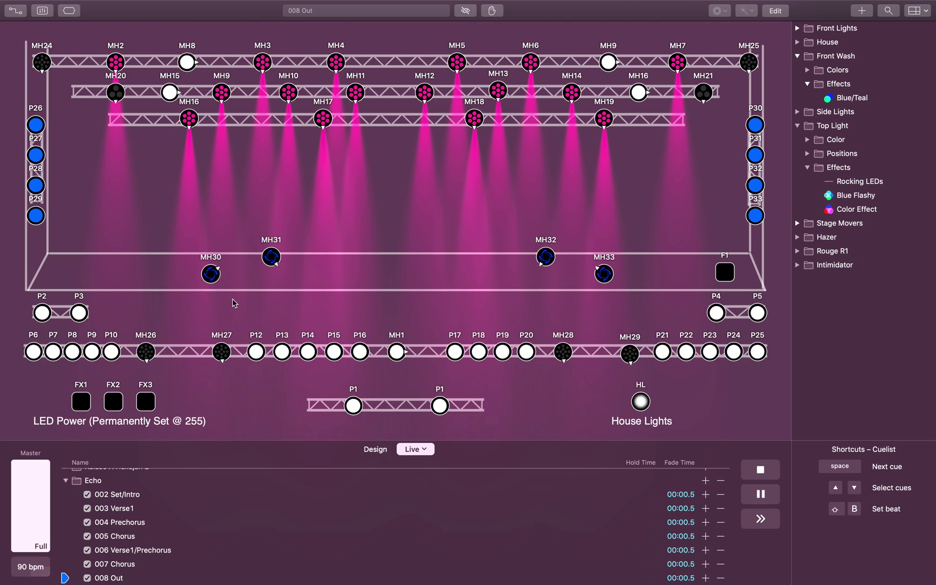
left_click(275, 259)
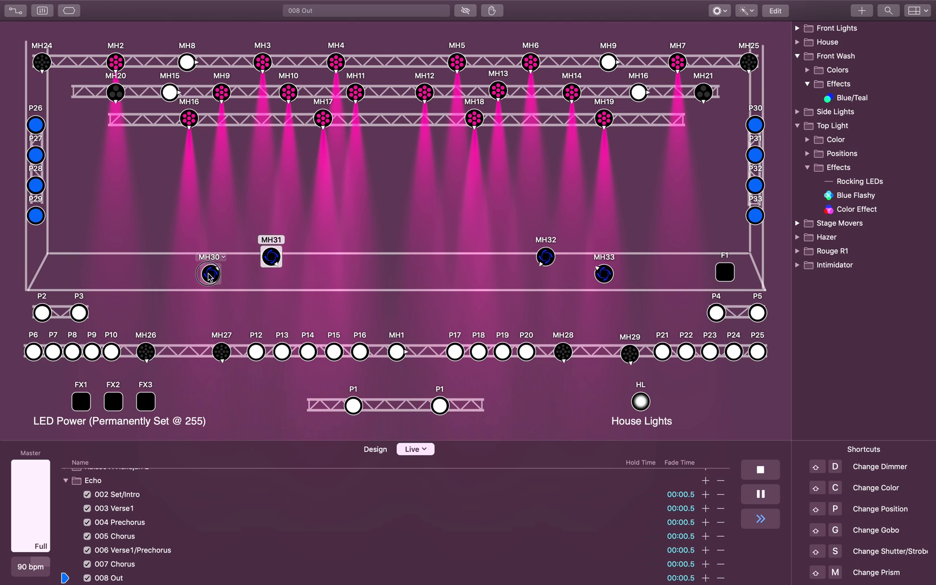
left_click(211, 276)
left_click(603, 276)
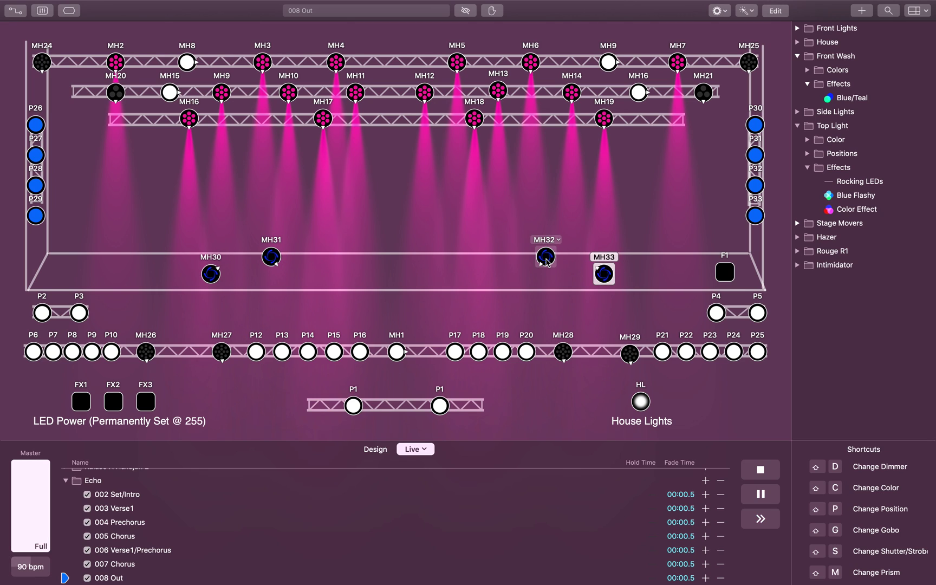
left_click(546, 259)
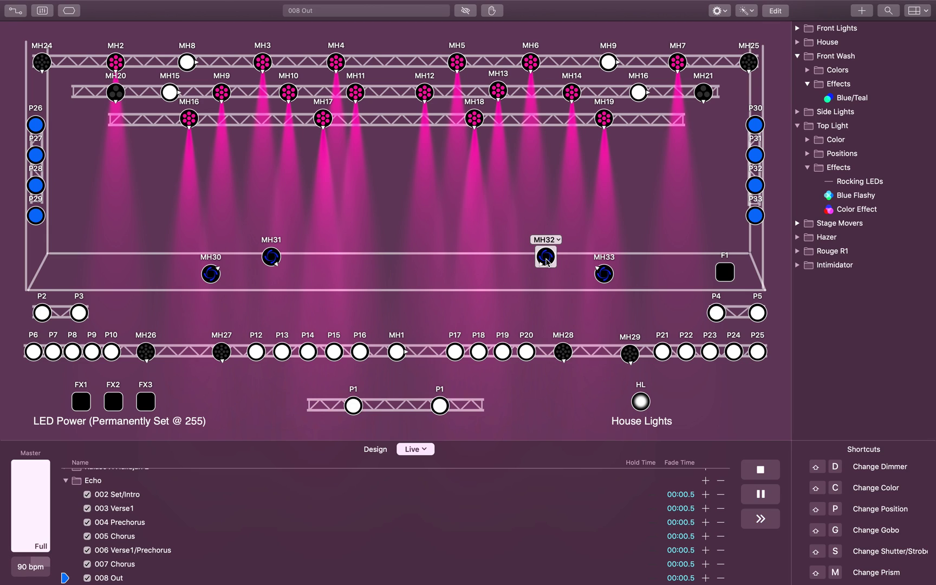
left_click(610, 277)
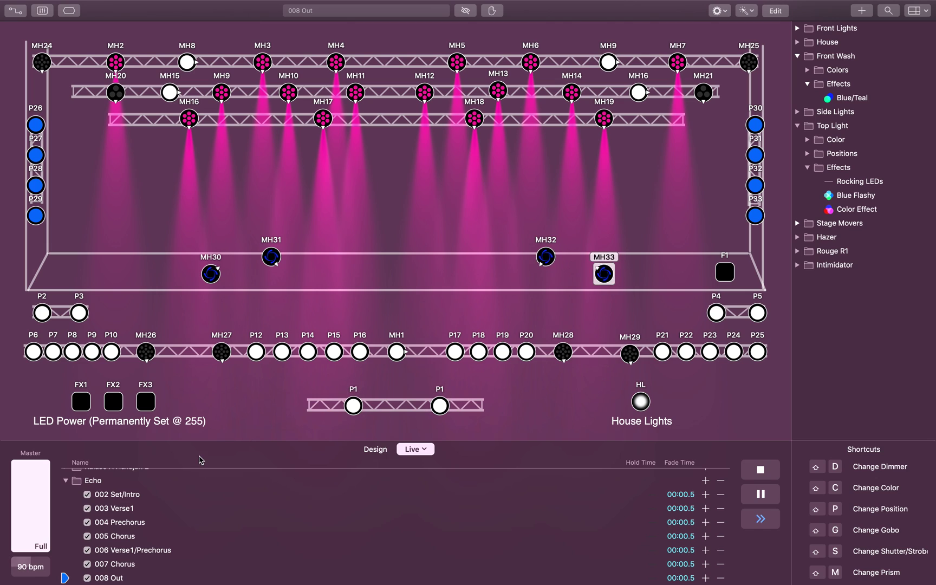
left_click(153, 497)
left_click(127, 579)
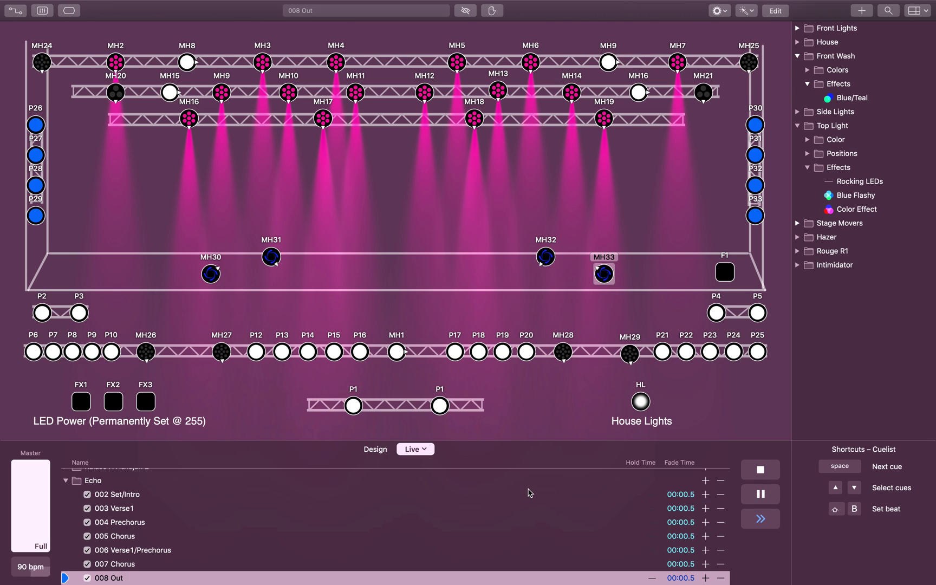
- Check the contents of 002 Set/Intro and play the Echo cues from there to 005 Chorus
double_click(140, 494)
left_click(370, 465)
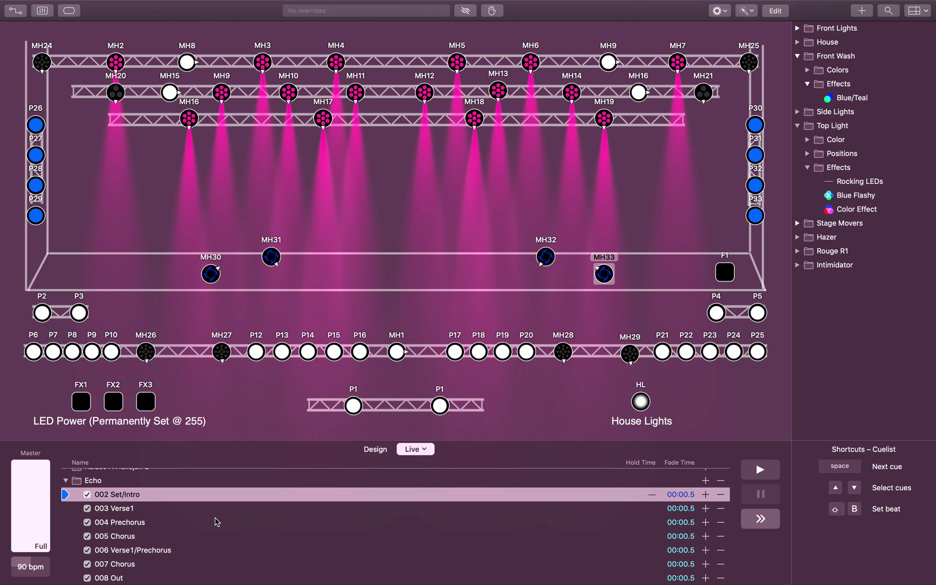
key("space")
key("space")
key("space")
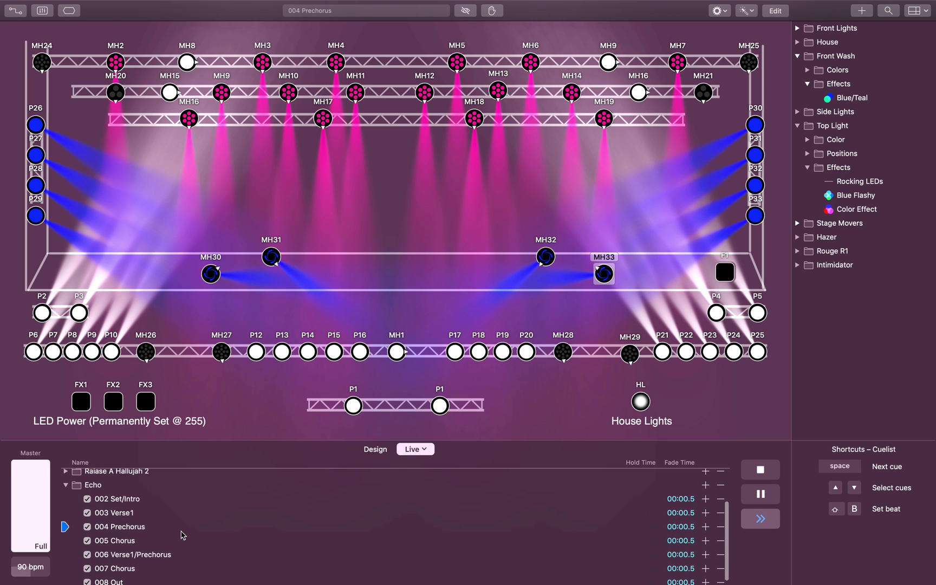
- Return to 002 Set/Intro, review its contents and play all the Echo cues in order through to 008 Out
left_click(129, 497)
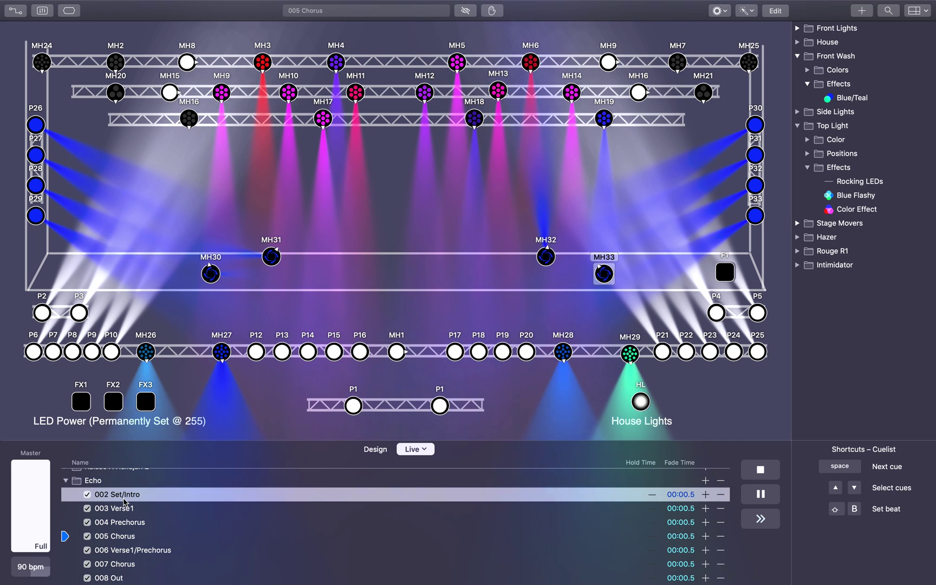
double_click(355, 494)
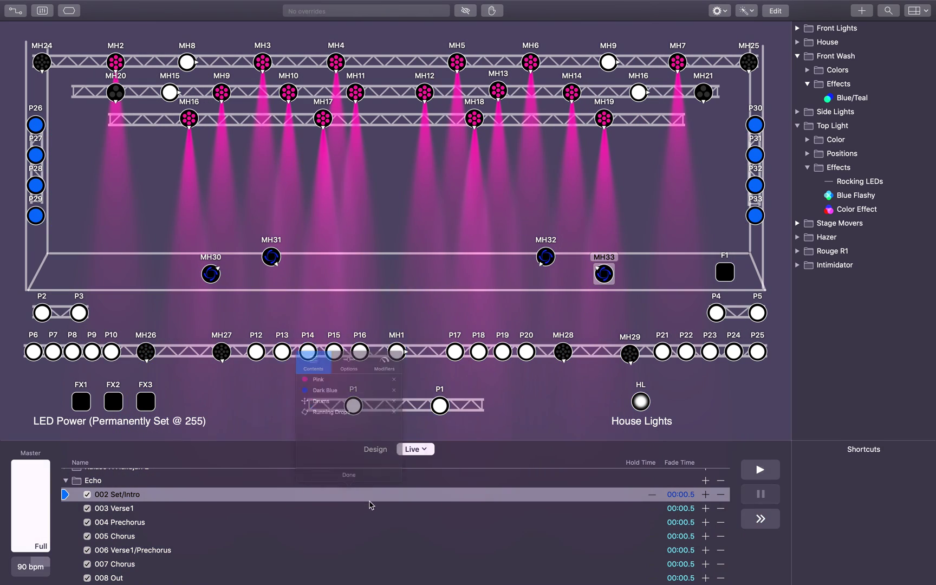
left_click(337, 471)
key("space")
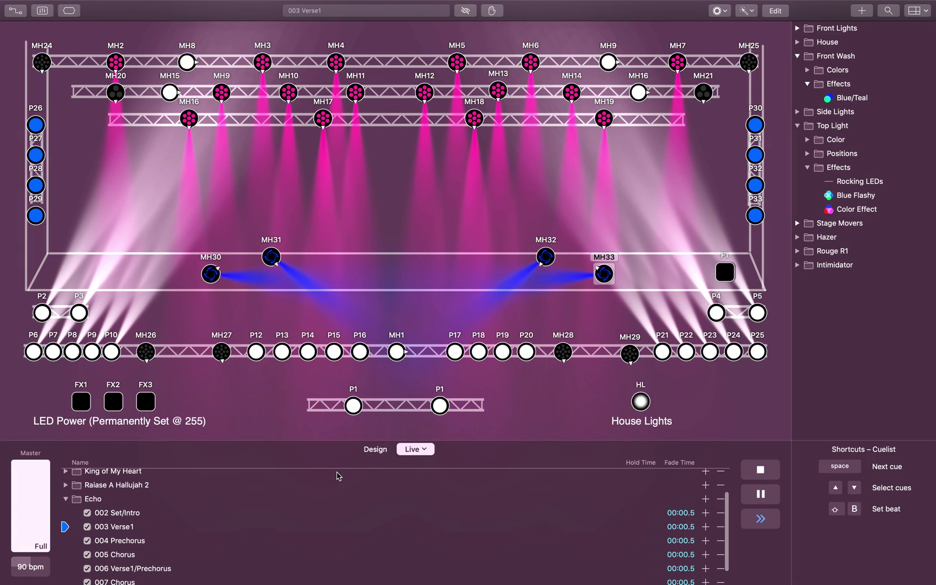
key("space")
key("space")
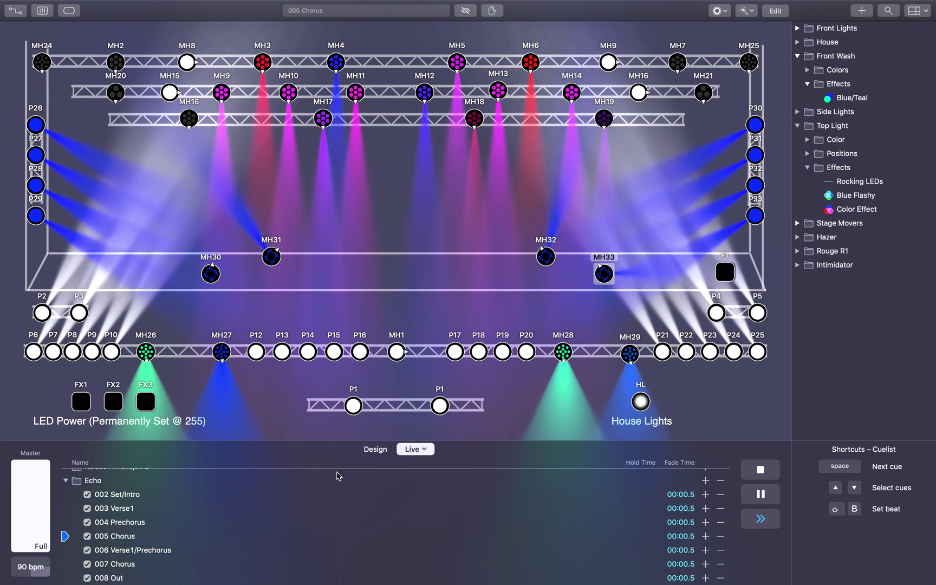
key("space")
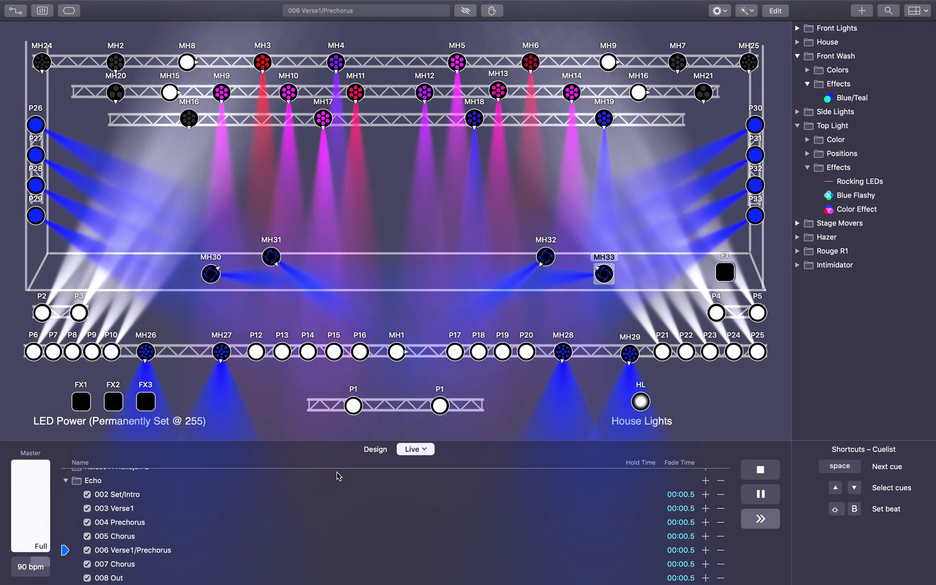
key("space")
key("space")
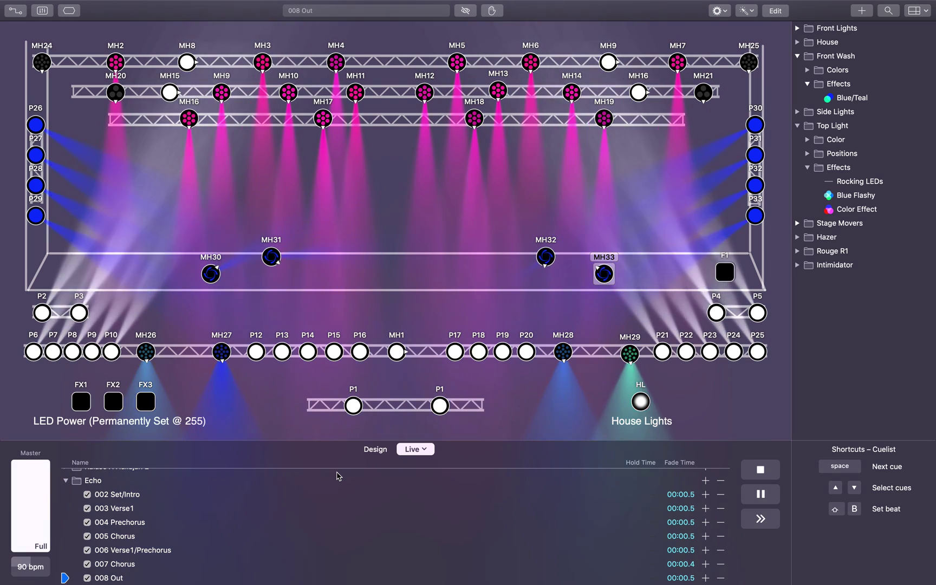
- Try a 3-second fade time on the 002 Set/Intro cue and play from it into 003 Verse1
left_click(691, 495)
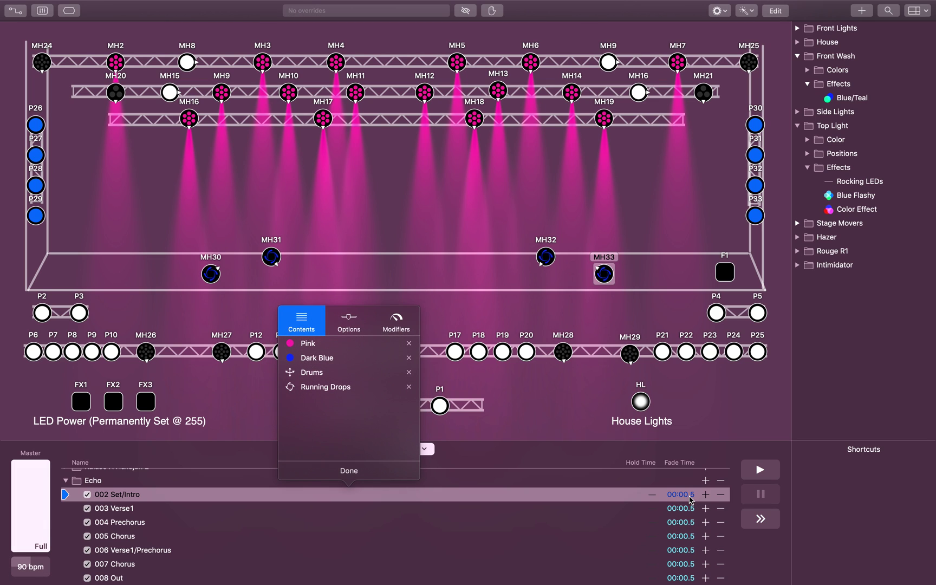
double_click(684, 494)
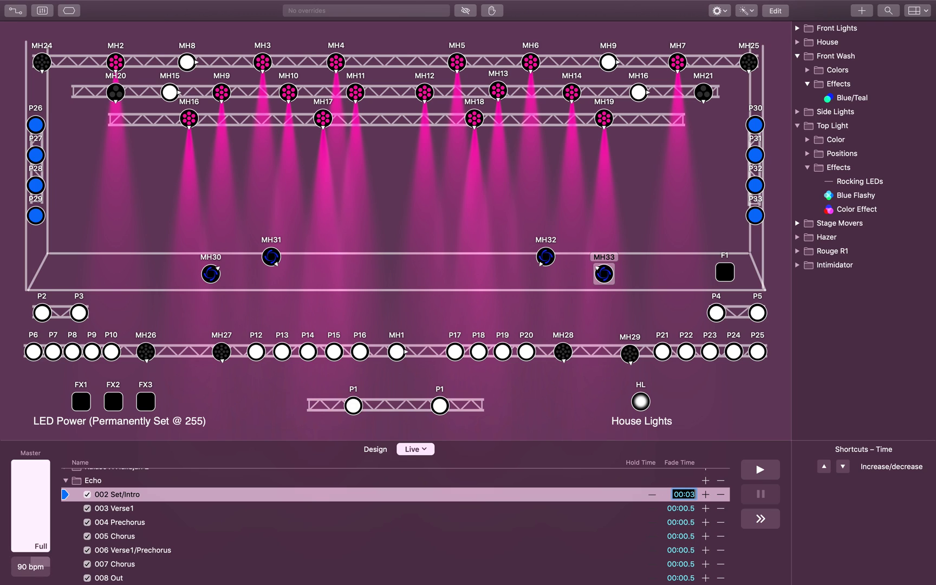
key("Return")
left_click(745, 514)
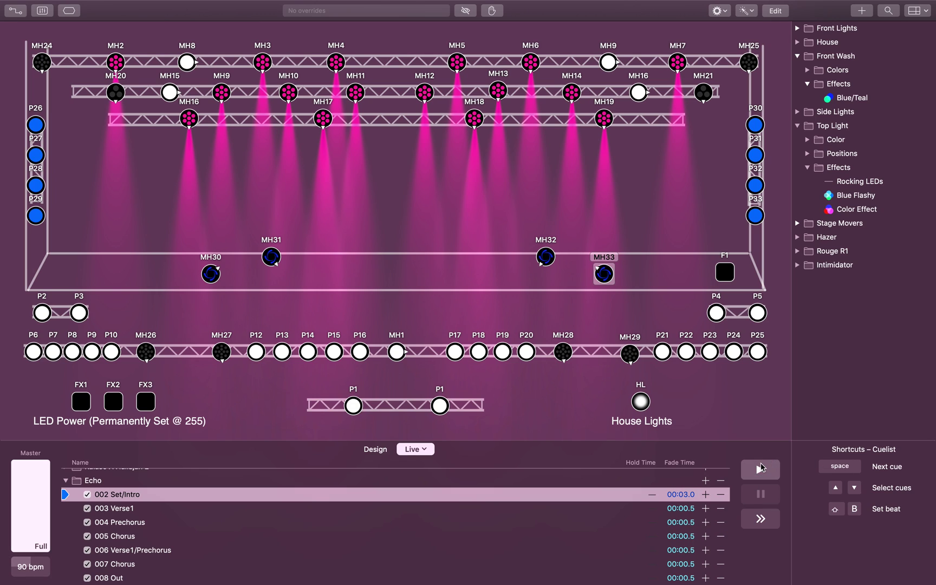
left_click(672, 528)
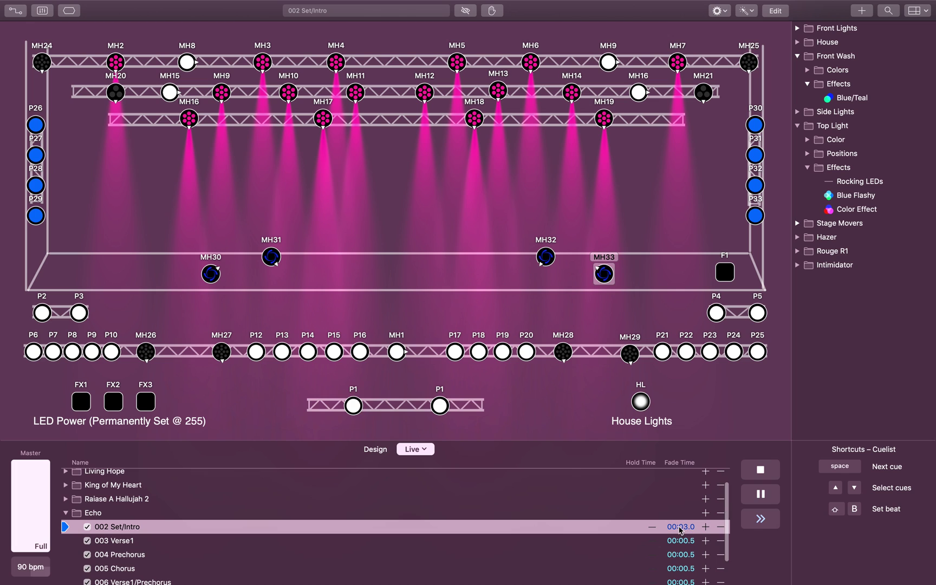
left_click(771, 522)
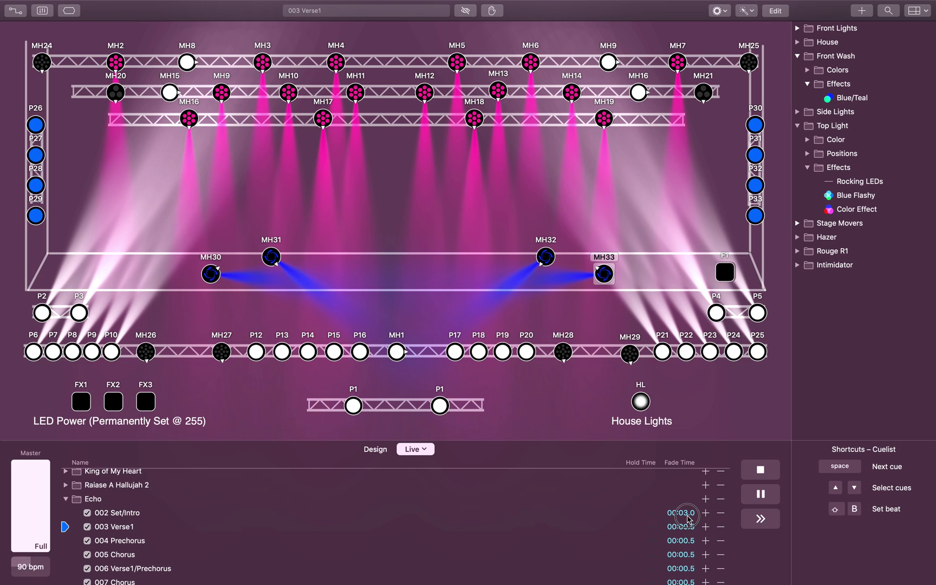
- Set the fade time of the 002 Set/Intro cue to 1 second and resume cuelist playback
left_click(686, 516)
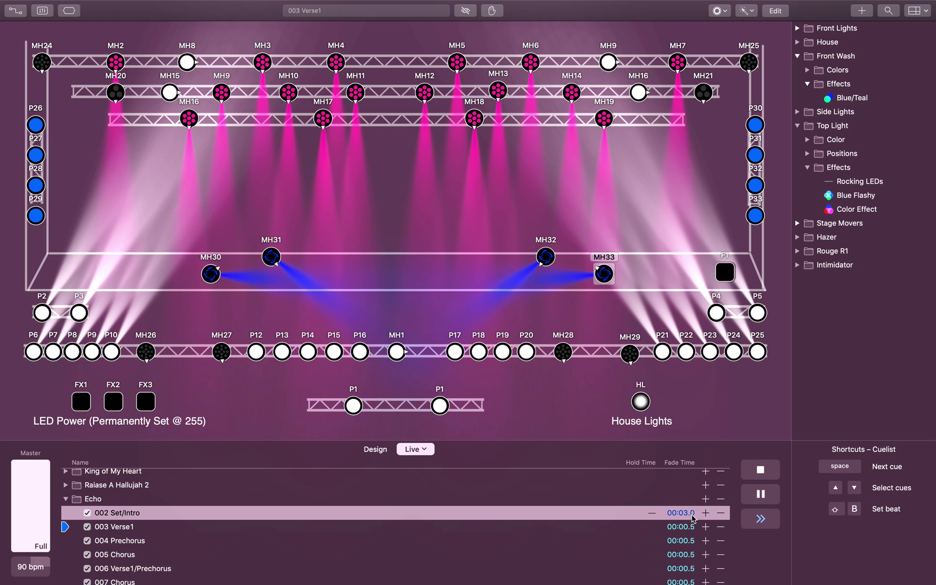
double_click(686, 513)
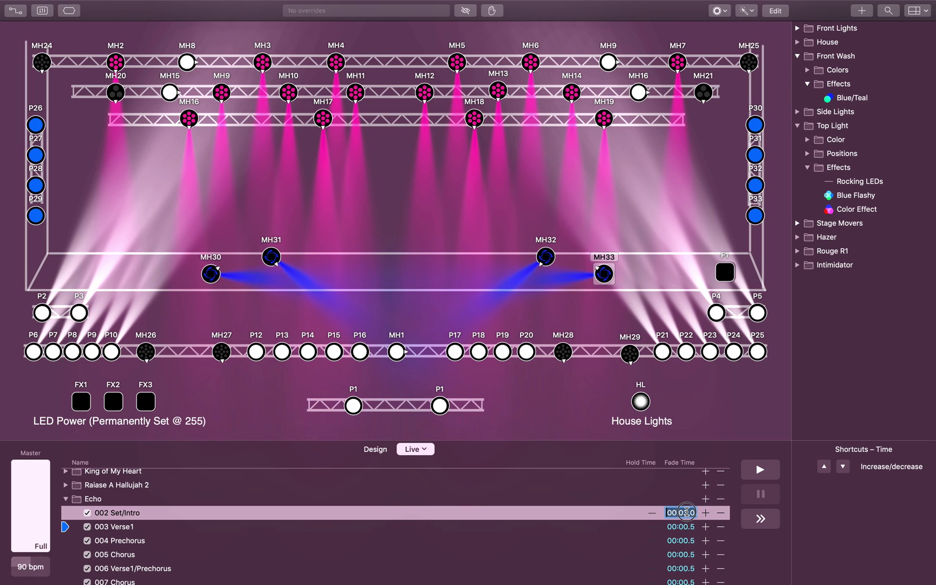
left_click(686, 513)
type("1")
key("Return")
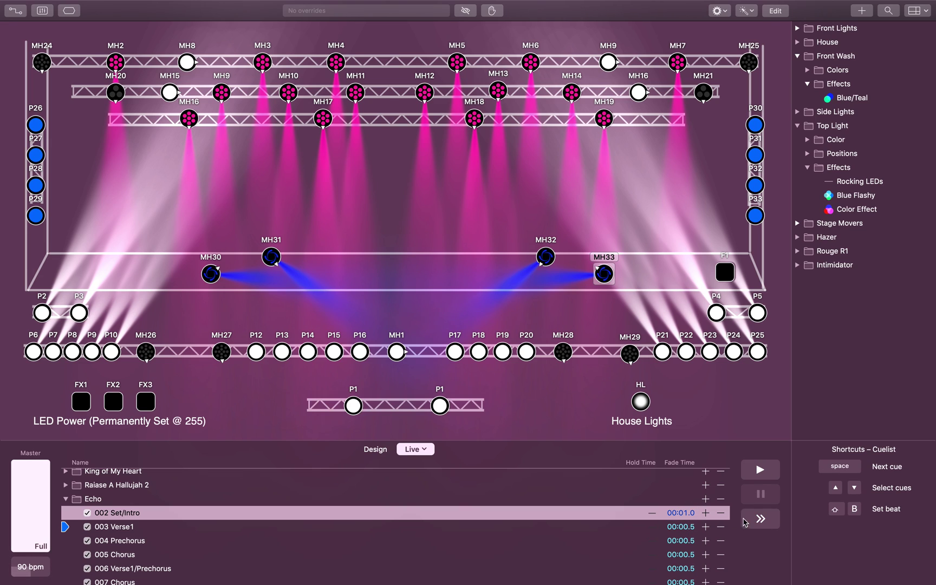
left_click(749, 476)
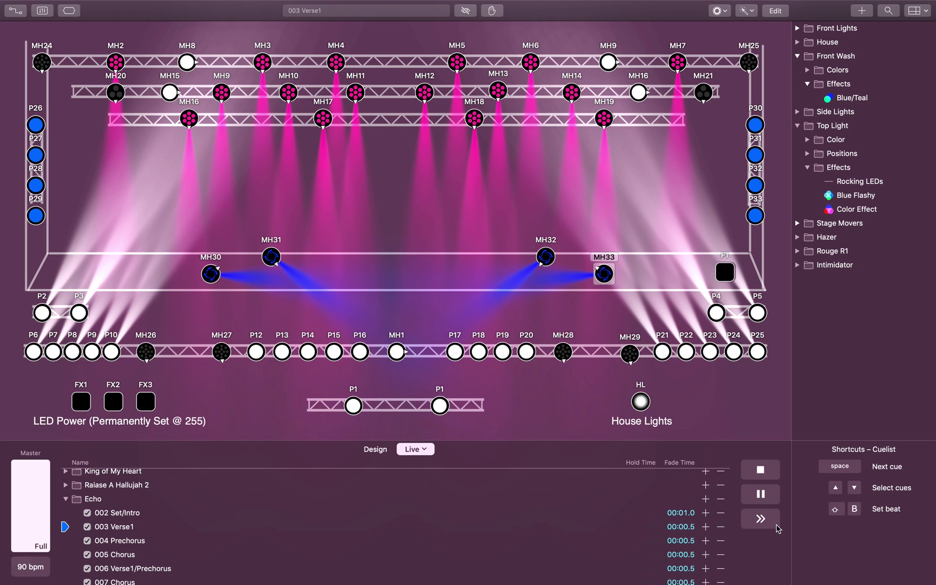
- Play from 002 Set/Intro through 003 Verse1 to 004 Prechorus to preview the transitions
left_click(691, 516)
scroll(682, 506, "up", 1)
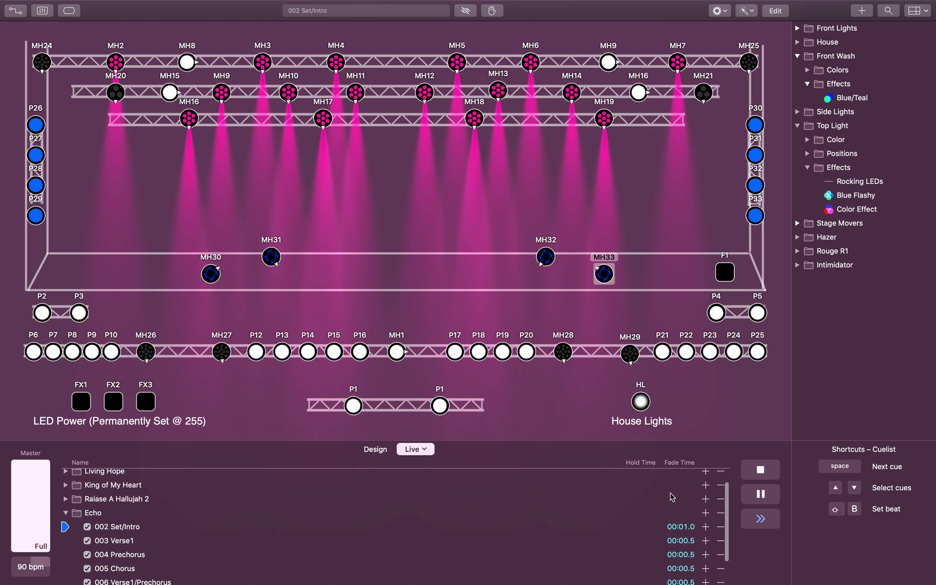
key("space")
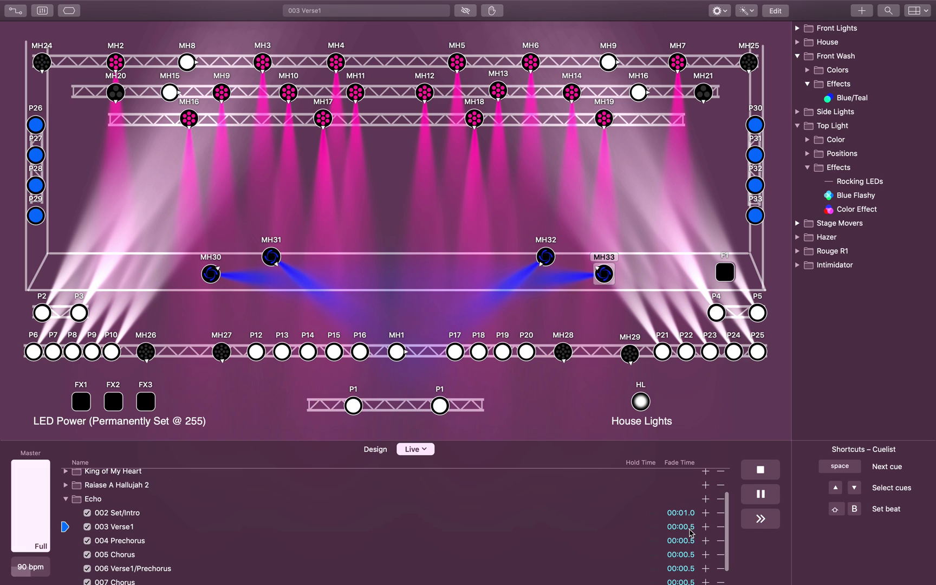
key("space")
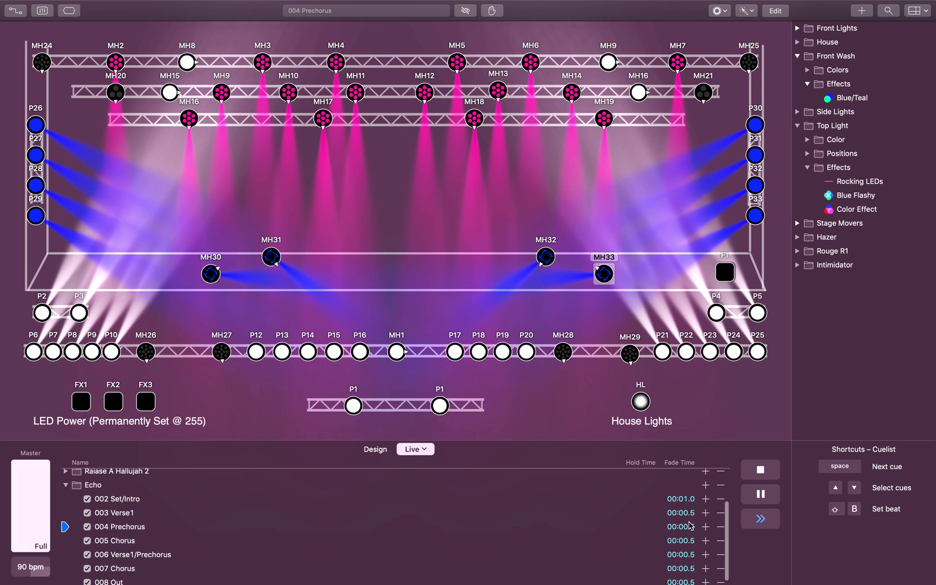
- Set the fade time of the 003 Verse1 cue to 1 second and play on to 005 Chorus
left_click(691, 515)
double_click(690, 513)
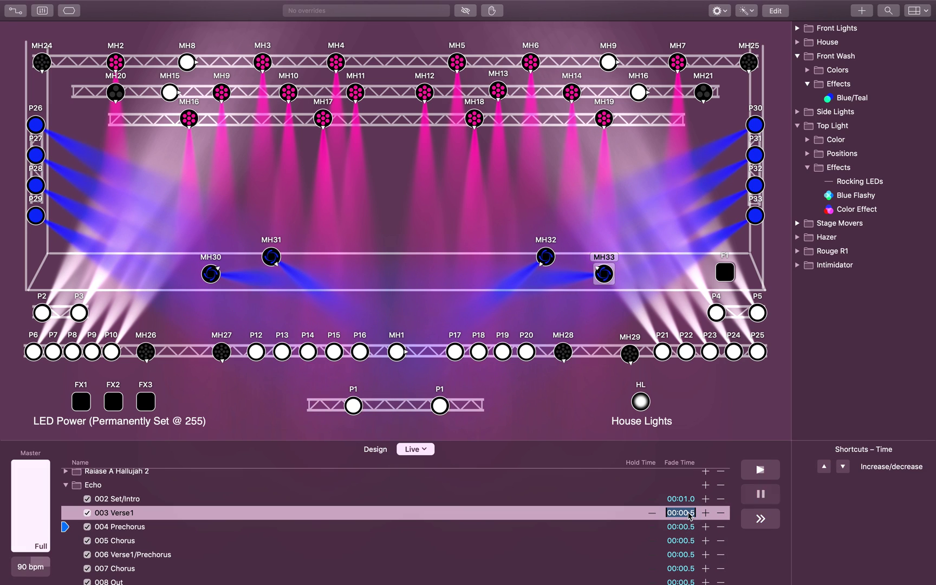
type("1")
key("Return")
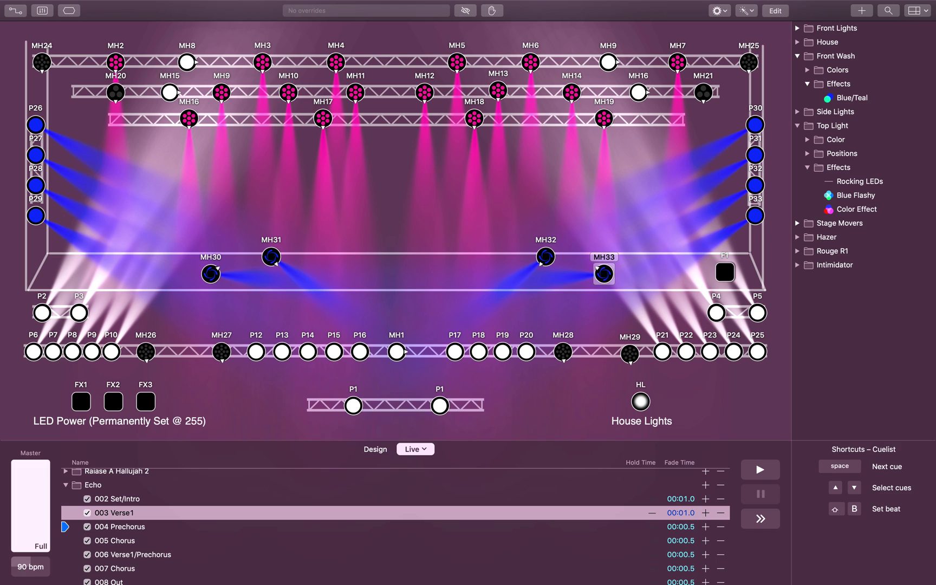
left_click(754, 476)
left_click(764, 524)
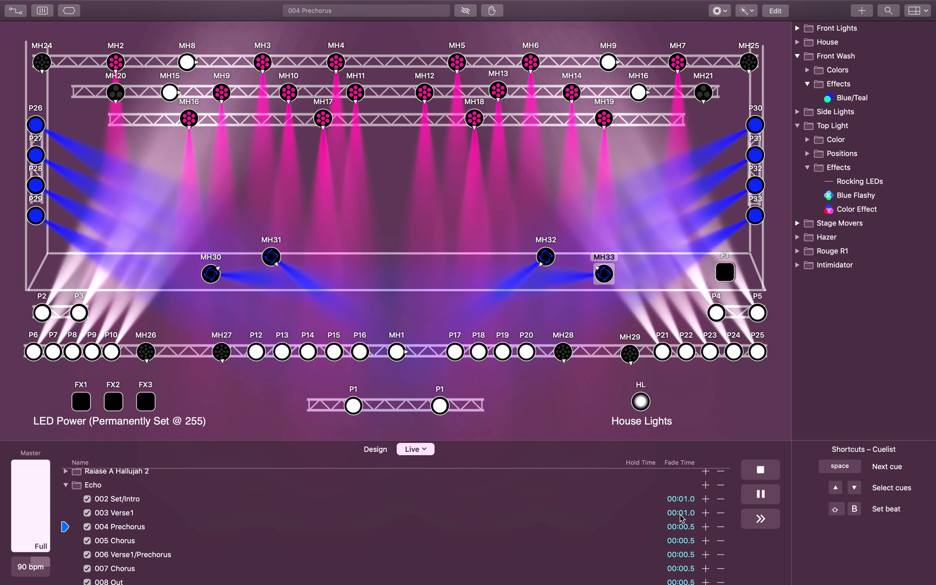
left_click(771, 525)
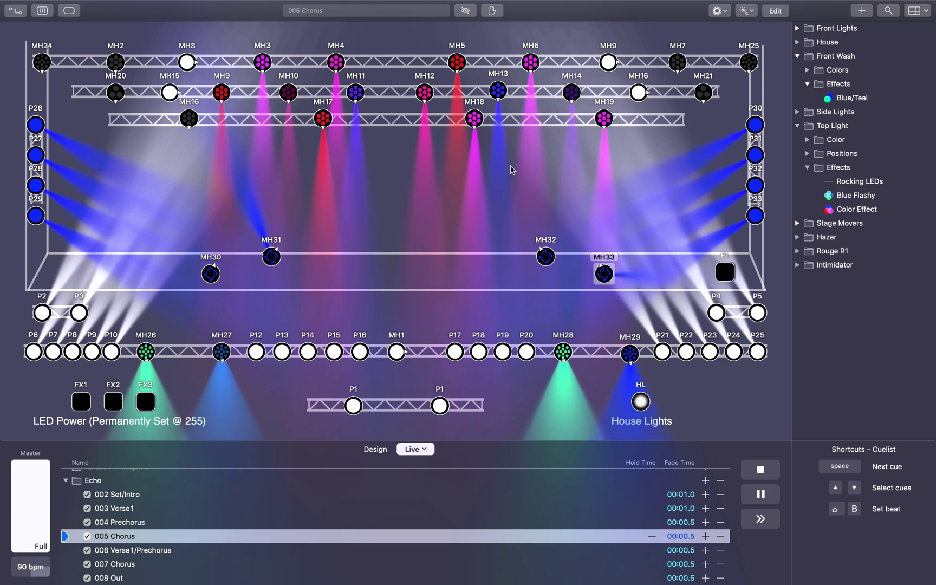
- Advance to 006 Verse1/Prechorus and set the fade time of the 005 Chorus cue to 1.5 seconds
key("space")
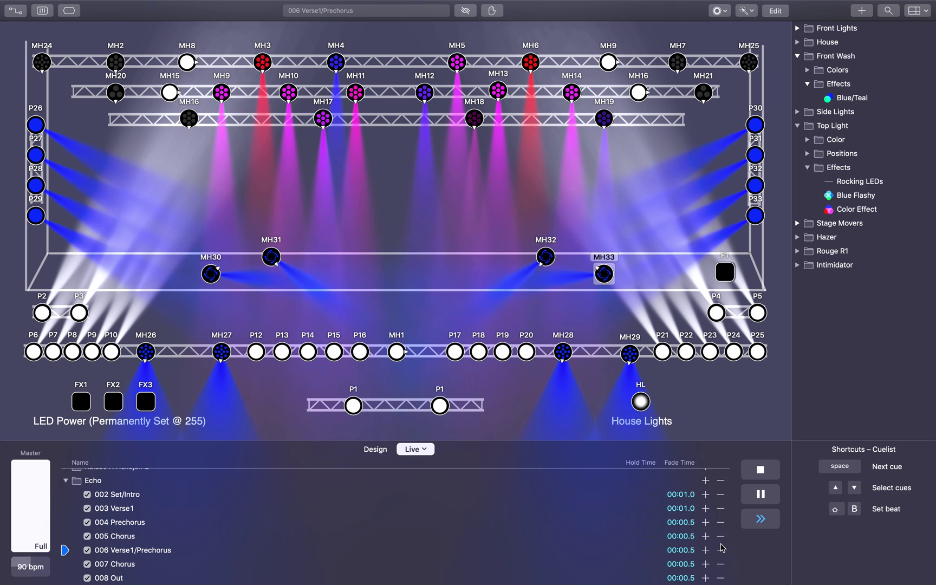
left_click(684, 536)
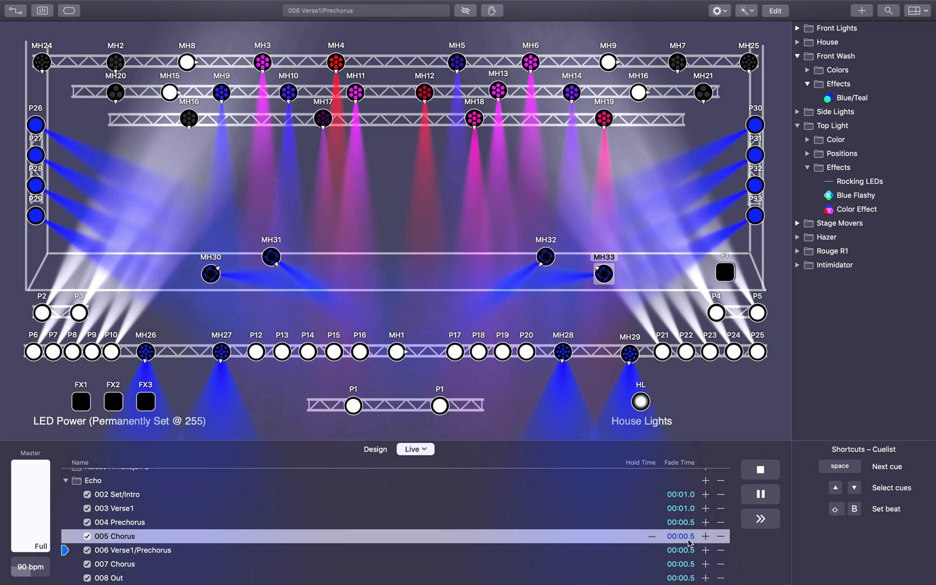
left_click(686, 536)
left_click(685, 536)
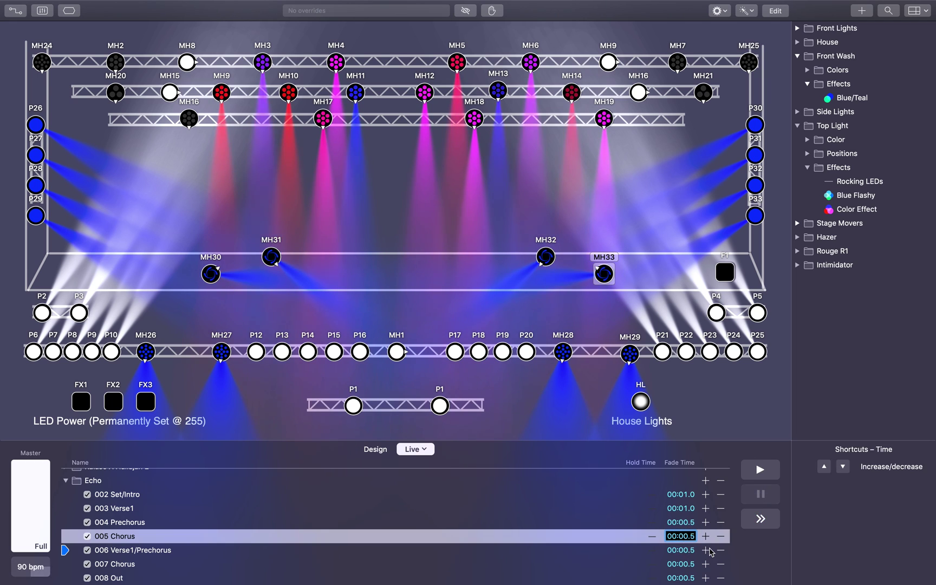
key("BackSpace")
type("1")
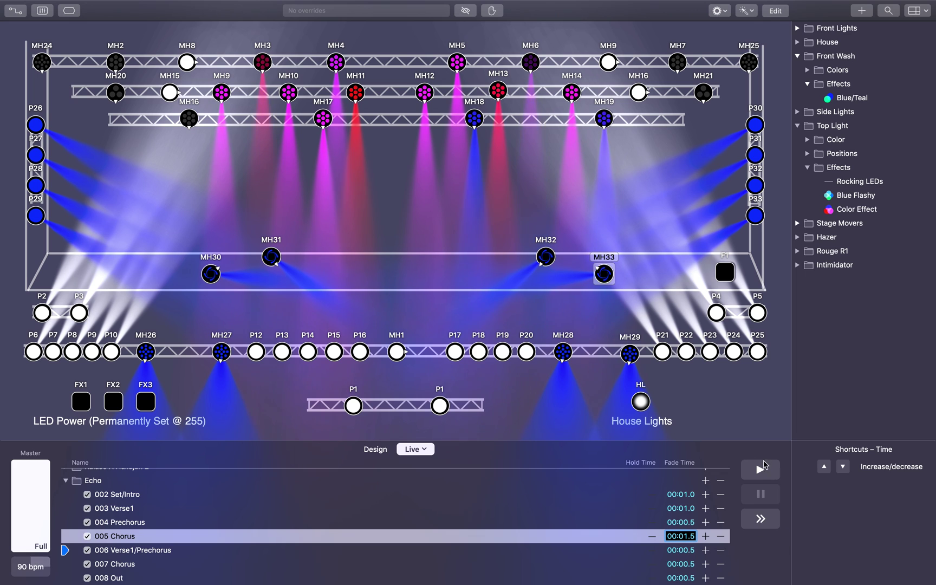
key("Return")
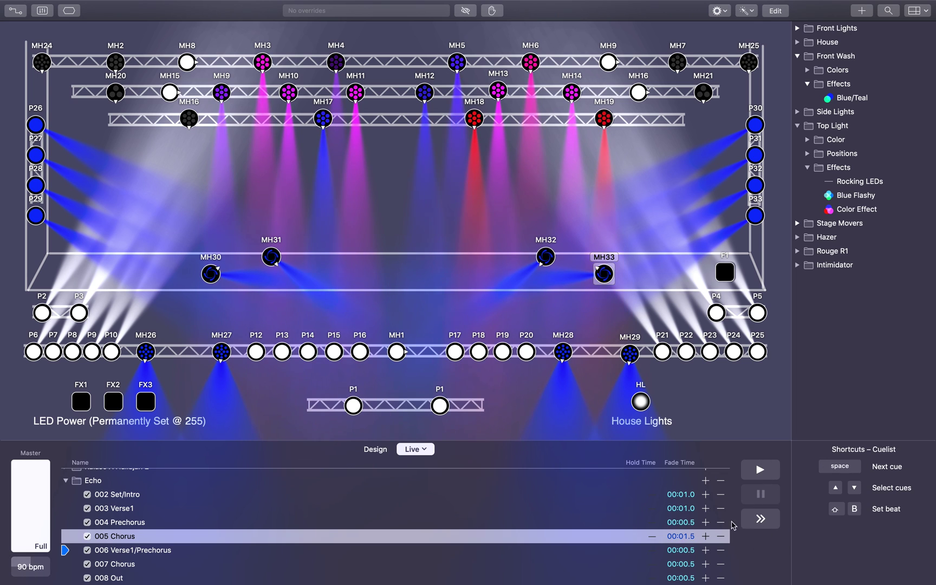
- Play the Echo cues from 005 Chorus through 006 Verse1/Prechorus and 007 Chorus to 008 Out to preview the fades
double_click(670, 536)
left_click(378, 510)
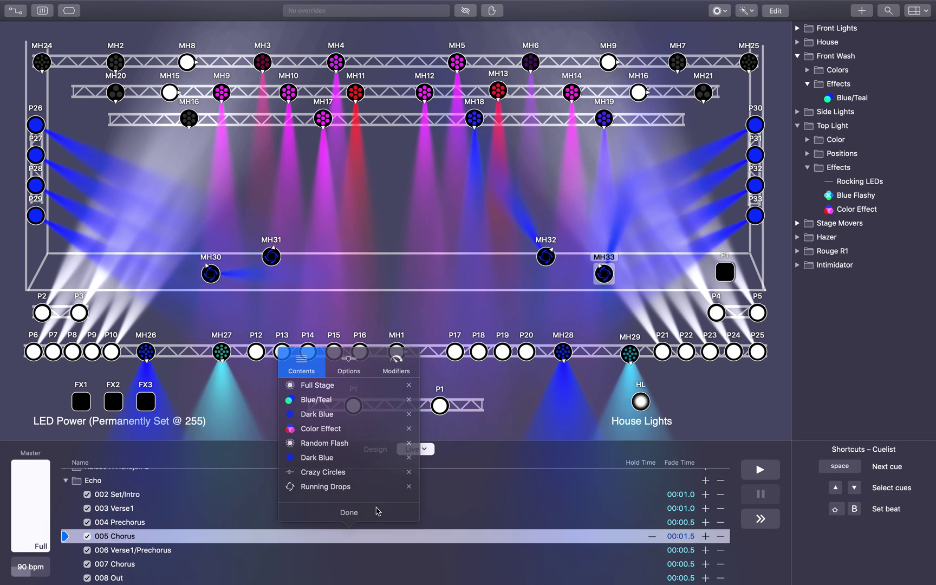
left_click(758, 471)
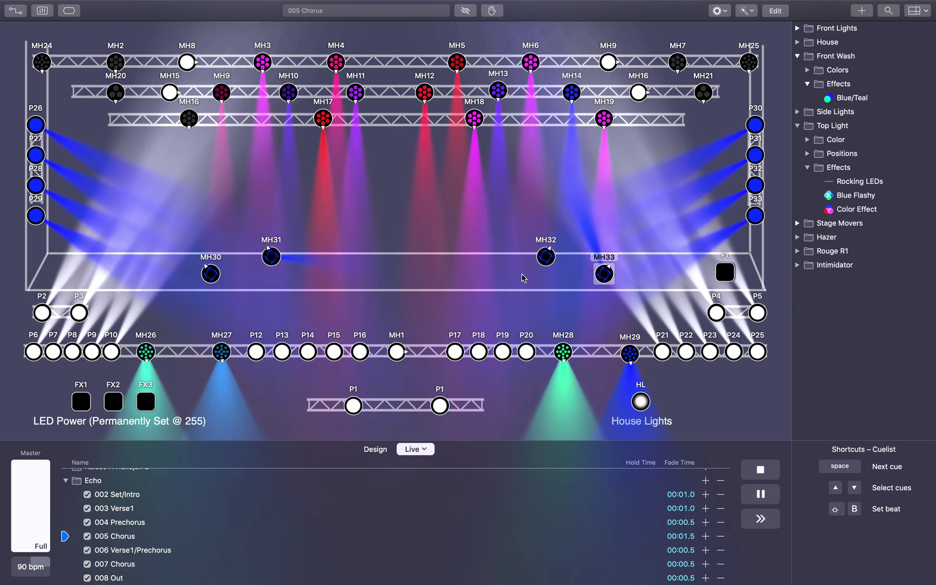
left_click(765, 516)
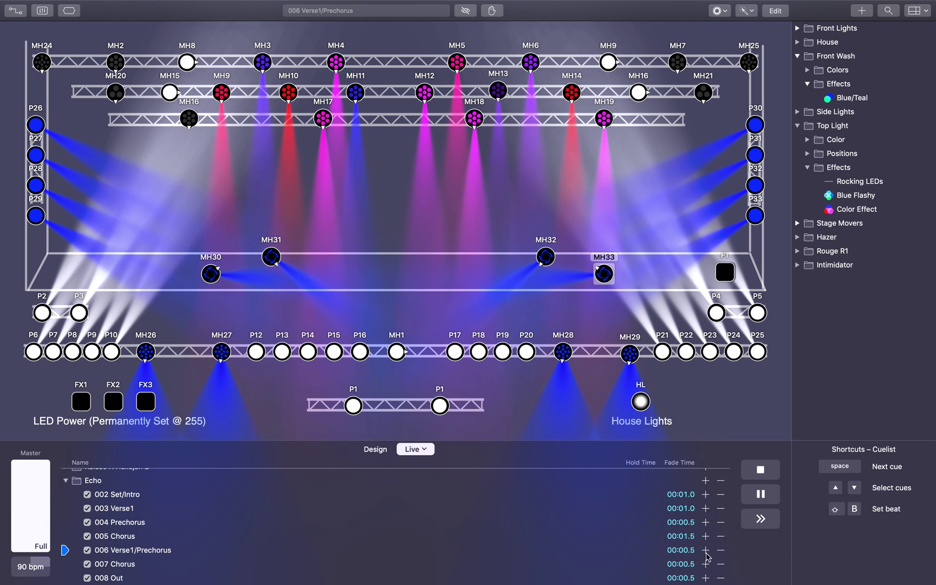
left_click(761, 520)
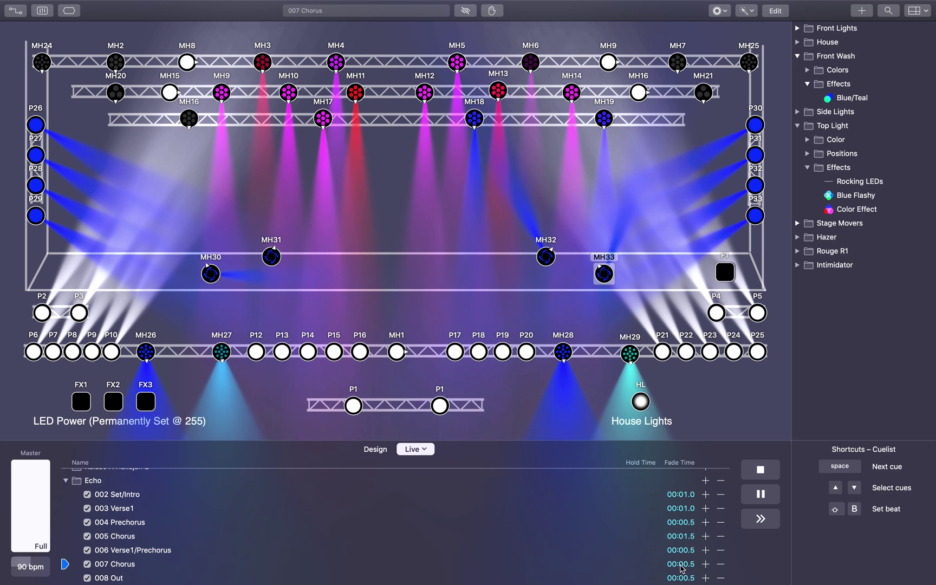
left_click(764, 522)
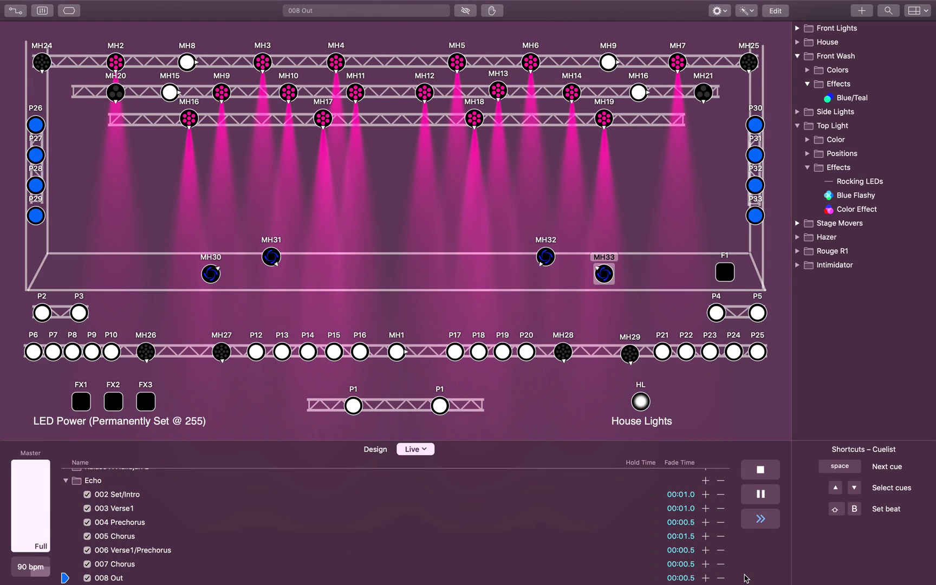
- Set the fade time of the 007 Chorus cue to 2 seconds and play from it into 008 Out
left_click(692, 565)
left_click(692, 564)
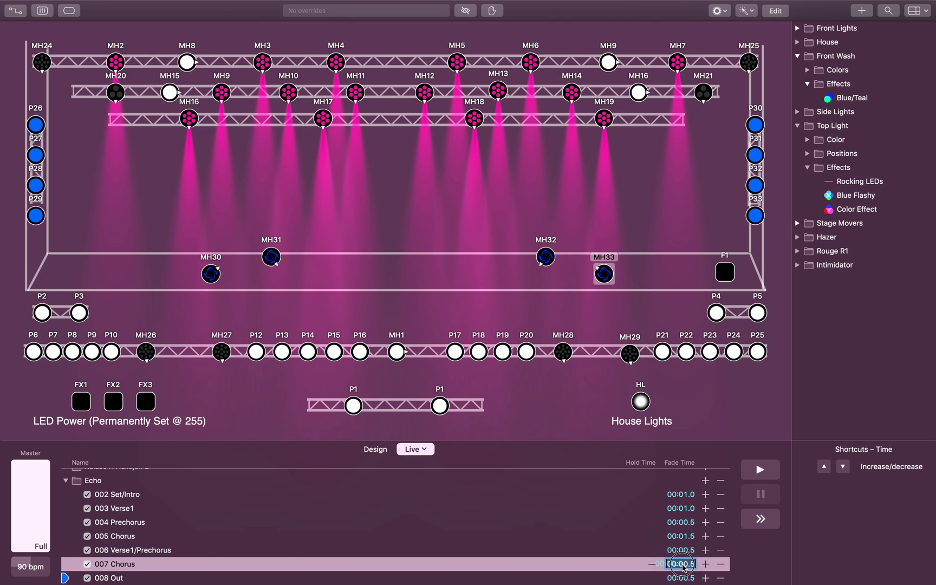
key("BackSpace")
key("Return")
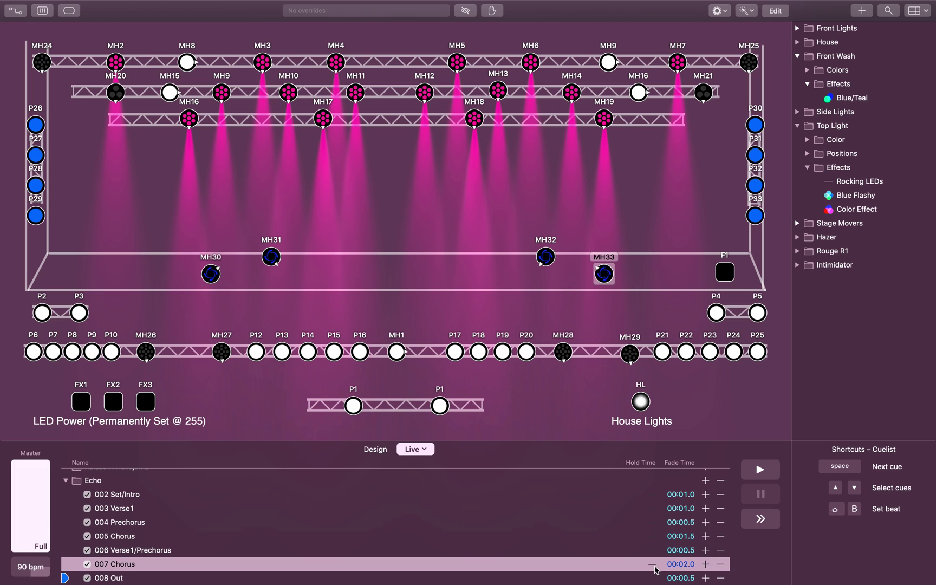
key("space")
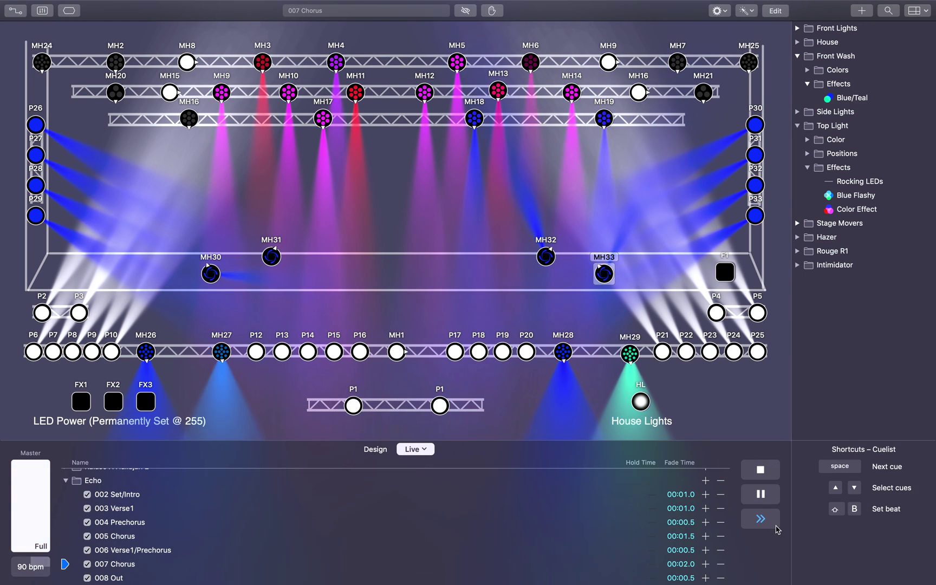
left_click(764, 520)
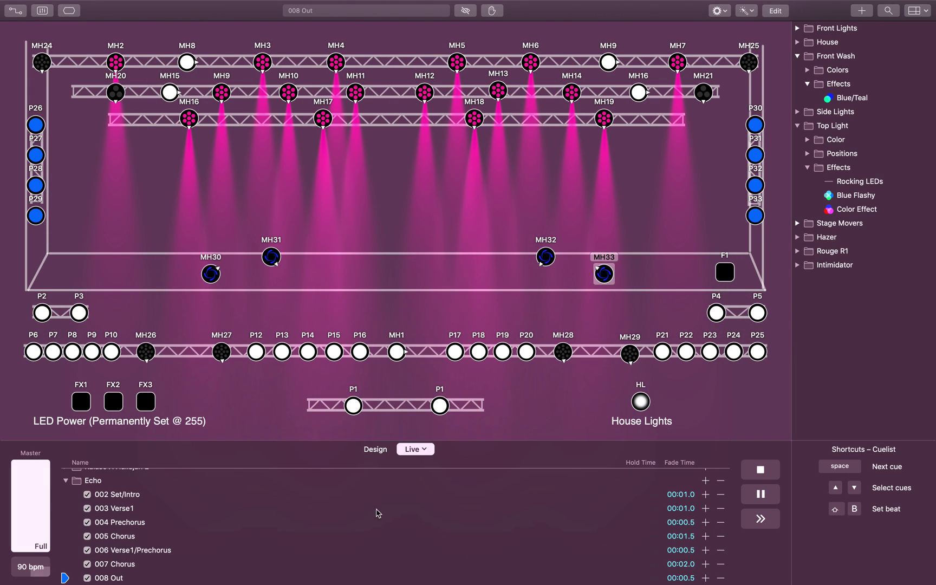
left_click(194, 497)
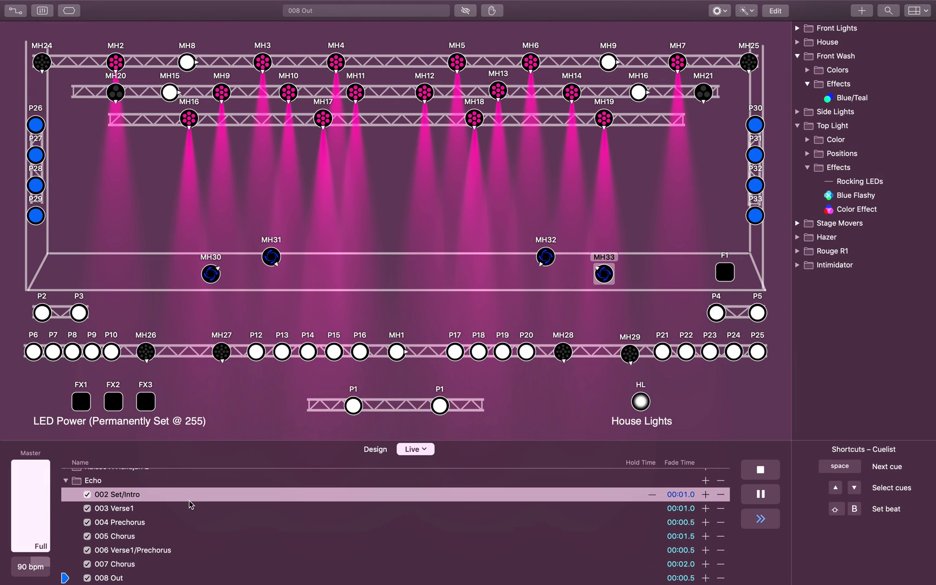
left_click(684, 578)
left_click(685, 499)
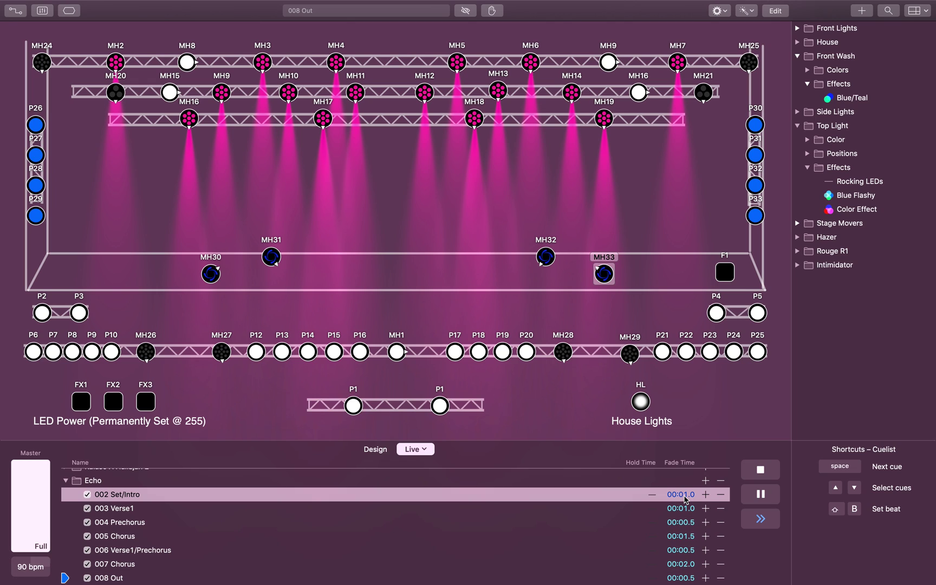
left_click(555, 580)
left_click(674, 498)
left_click(677, 579)
left_click(681, 495)
left_click(684, 578)
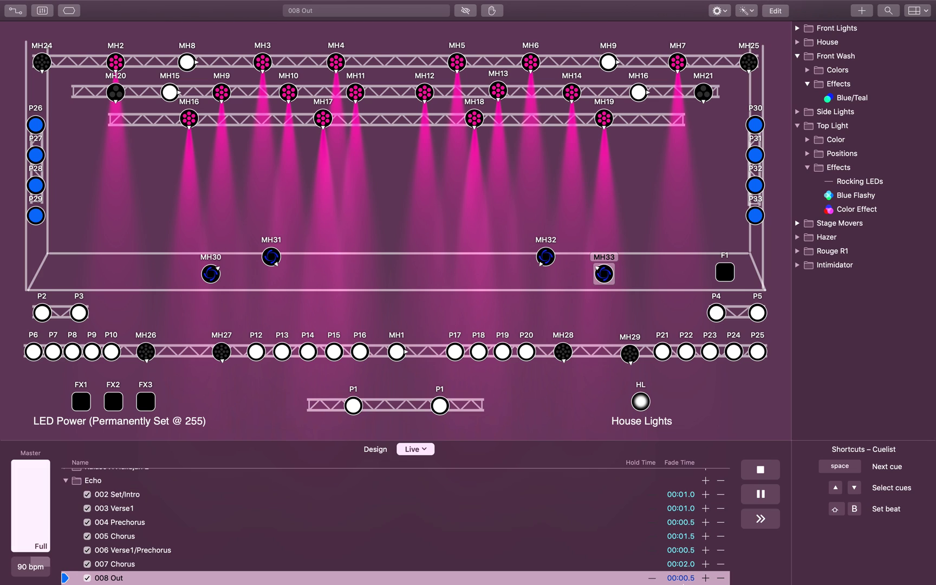
- Jump directly to the 002 Set/Intro, 004 Prechorus and 005 Chorus cues of Echo, one after another
double_click(679, 495)
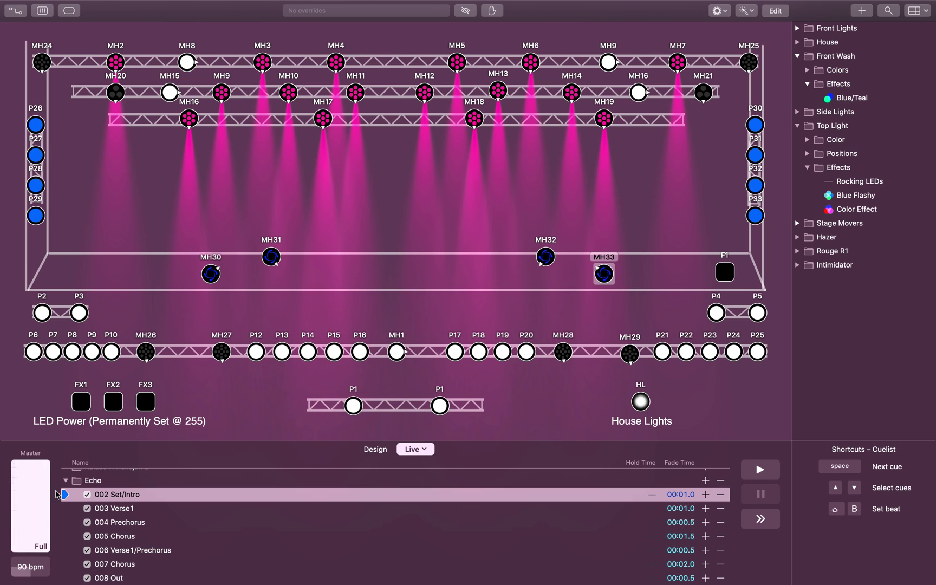
double_click(111, 521)
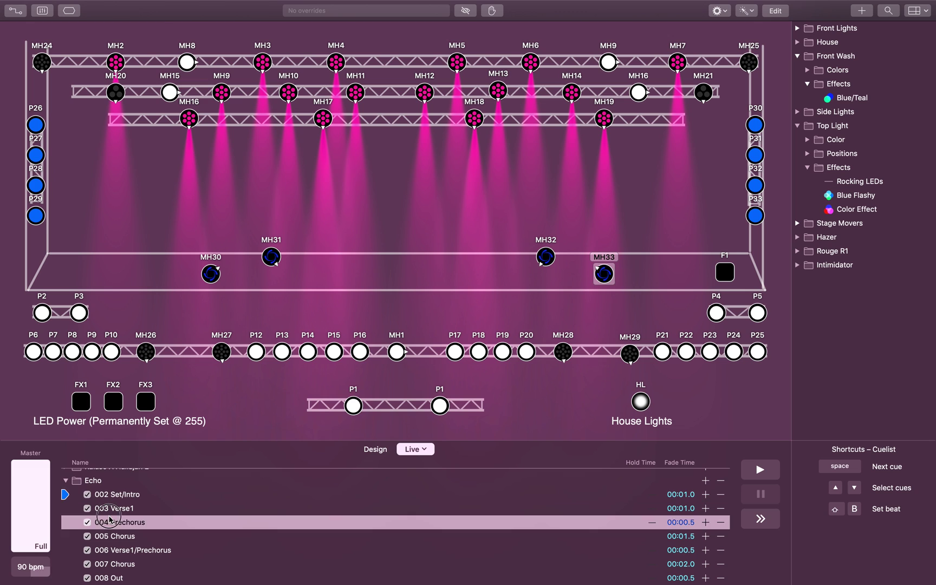
left_click(361, 504)
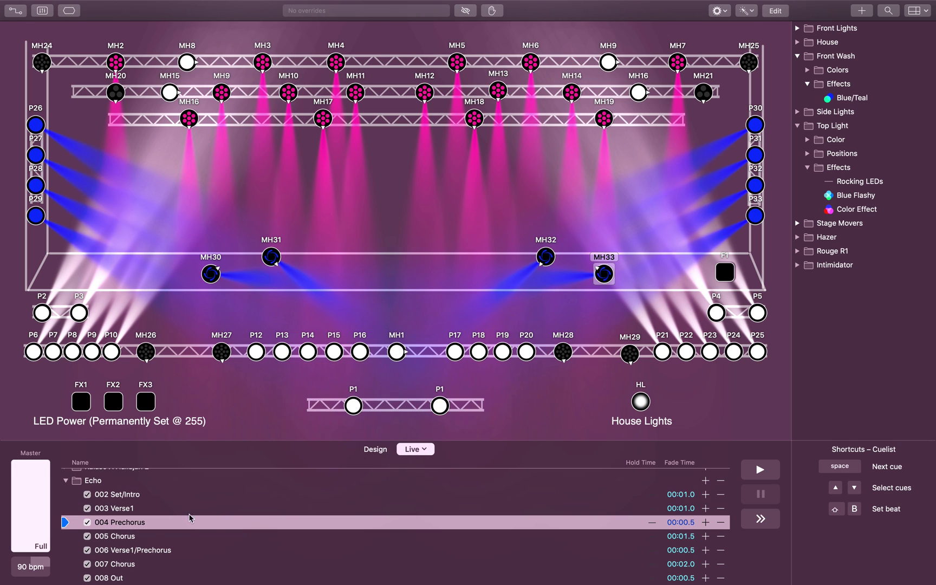
double_click(133, 536)
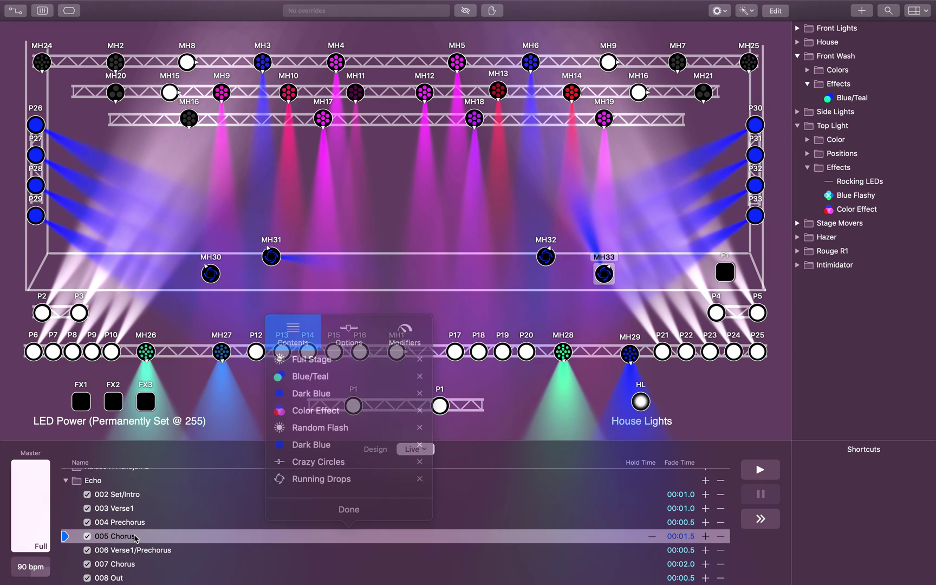
left_click(284, 520)
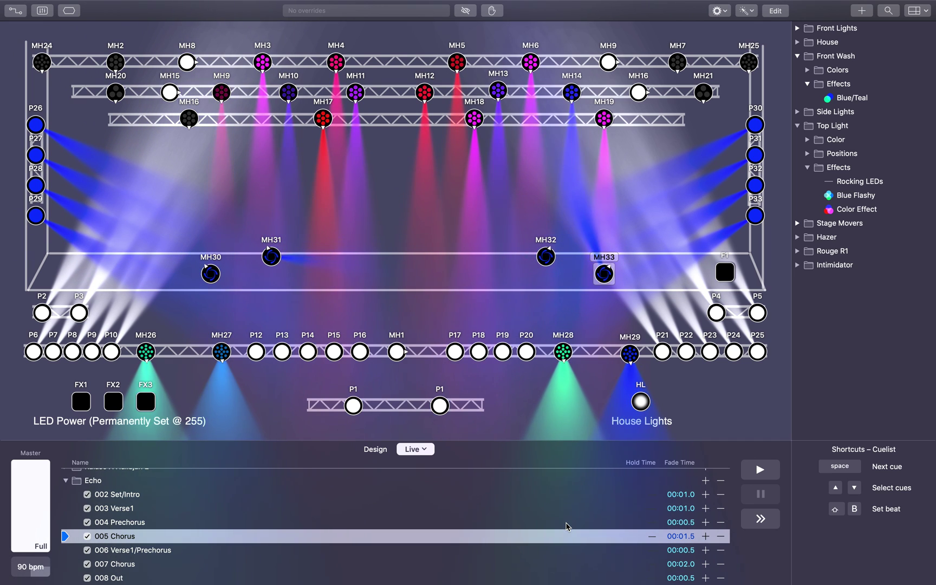
- Collapse the Echo folder, expand Lion And The Lamb and jump to its 001 Set cue
left_click(65, 481)
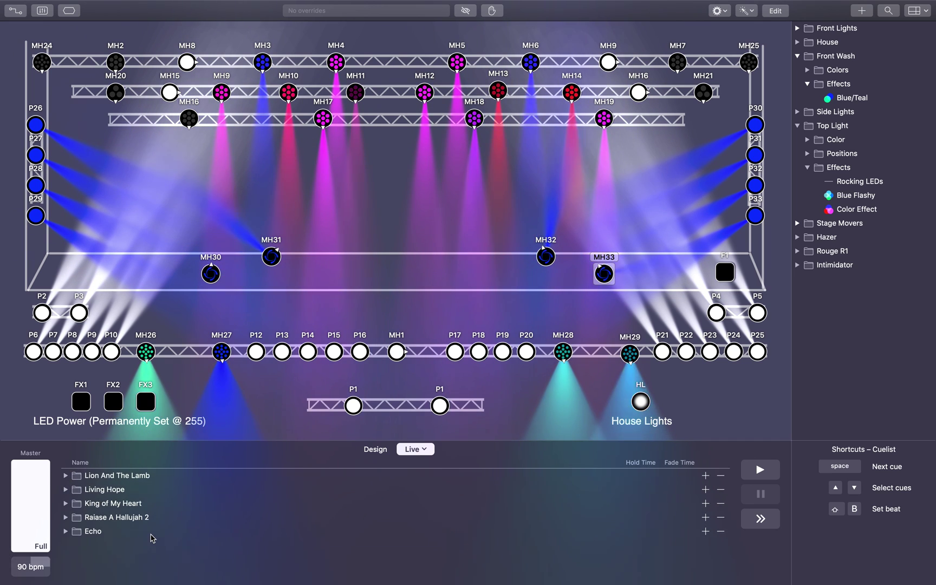
left_click(65, 475)
double_click(120, 489)
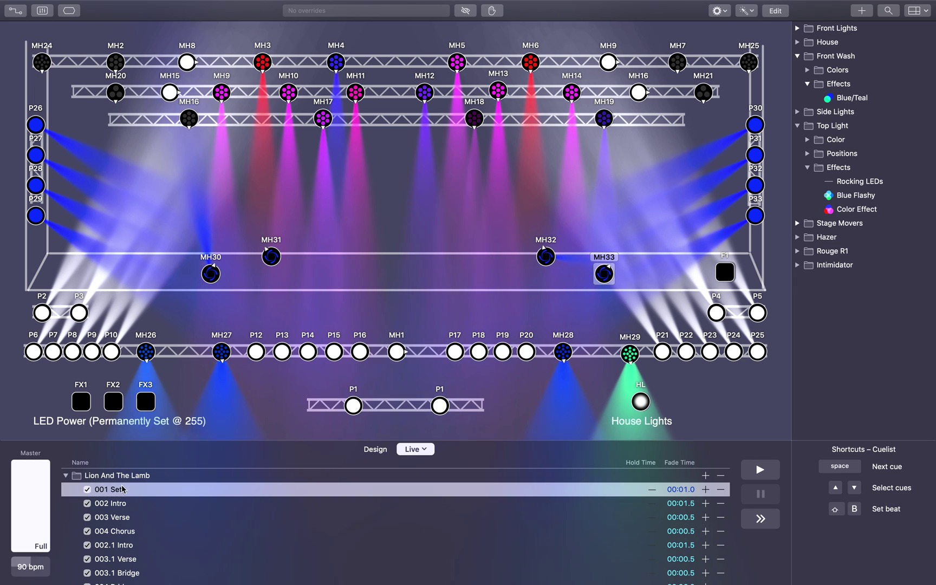
left_click(356, 470)
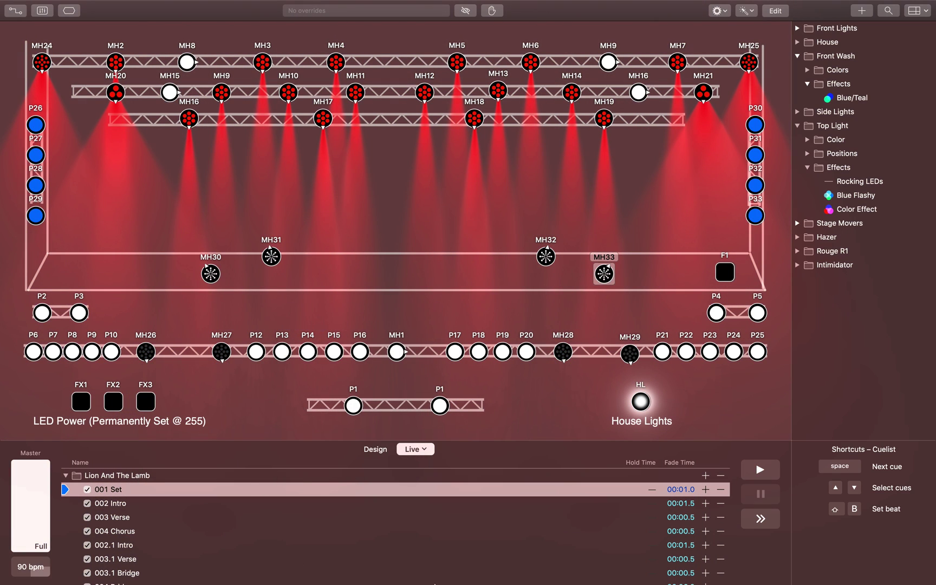
- Switch to the Service Cues live page and jump to the 001 Preservice cue
left_click(432, 450)
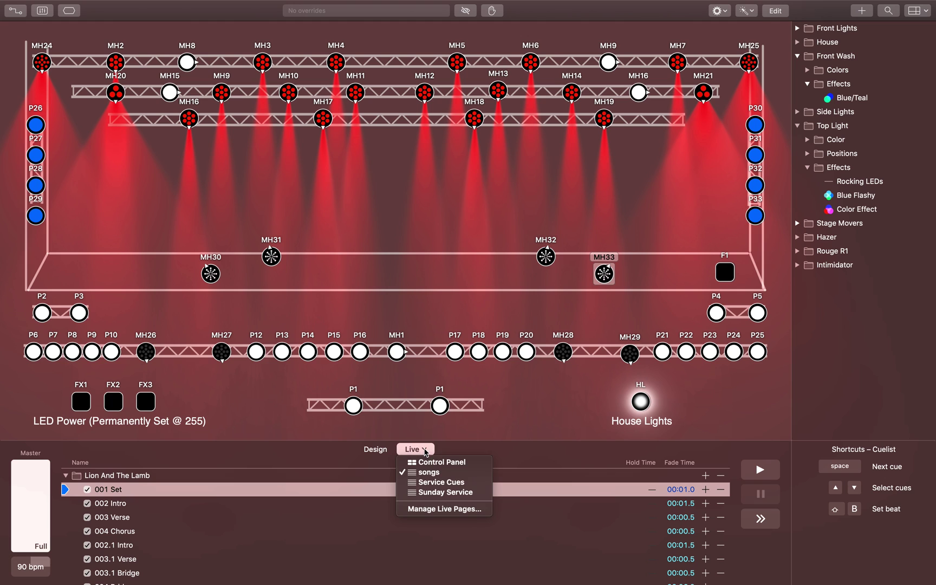
left_click(434, 483)
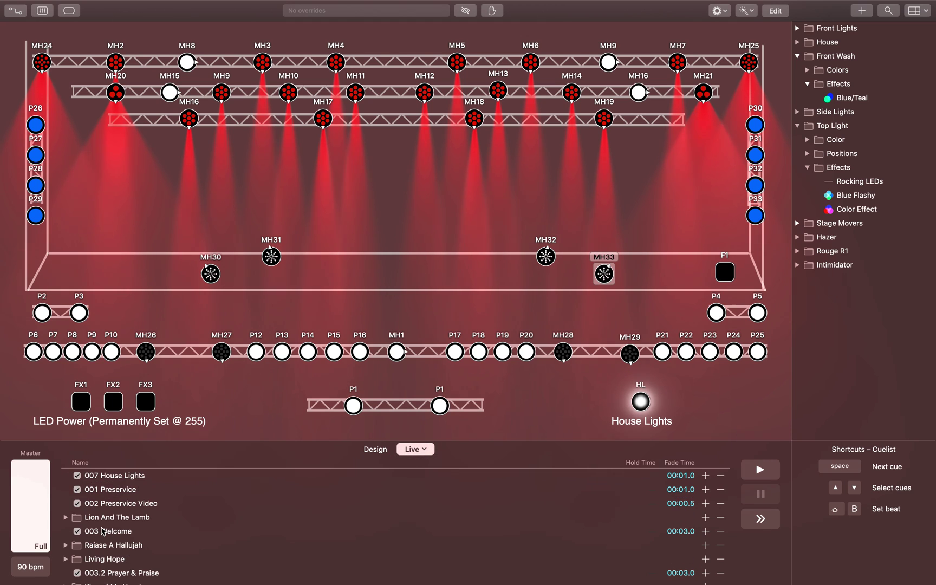
left_click(158, 476)
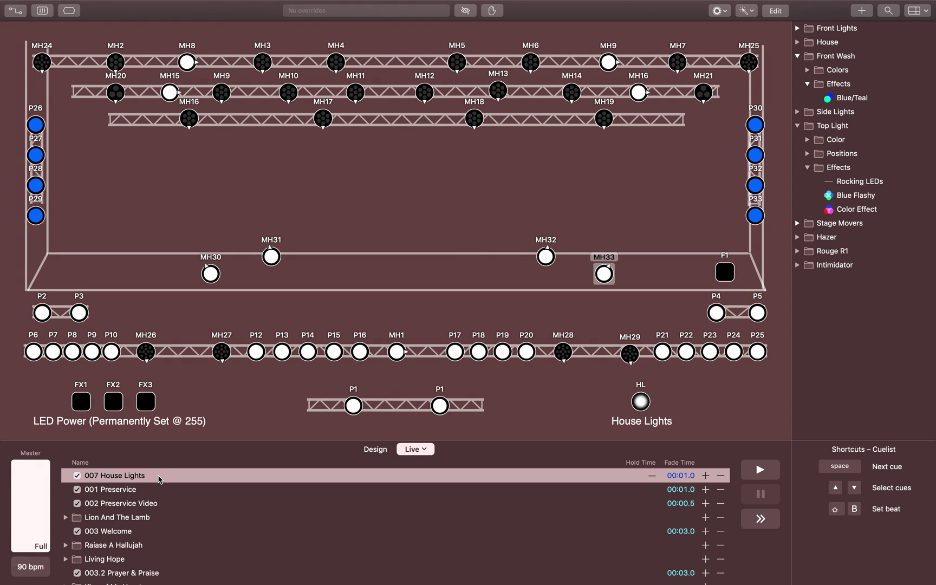
double_click(130, 488)
left_click(378, 474)
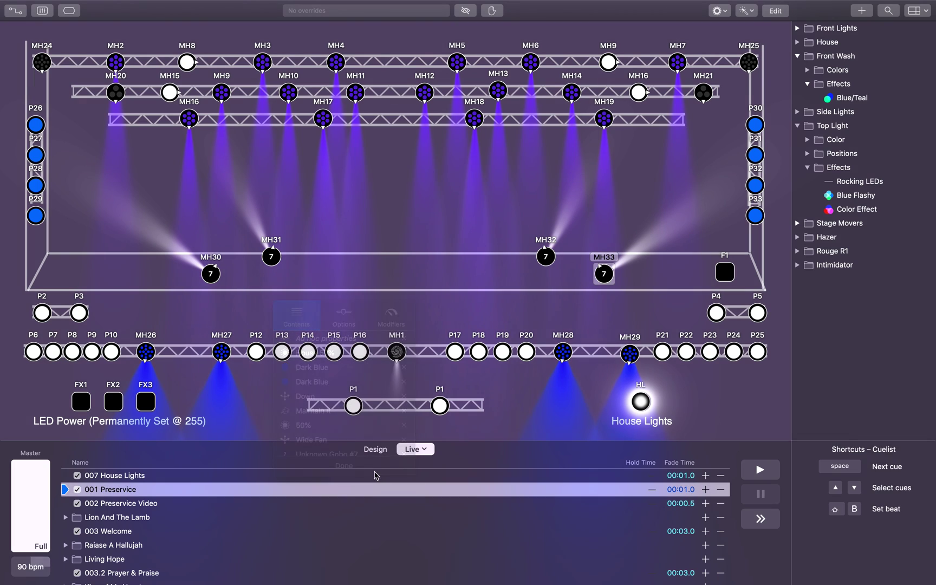
- Play the 001 Preservice cue and advance to 002 Preservice Video, then stop cuelist playback
left_click(760, 471)
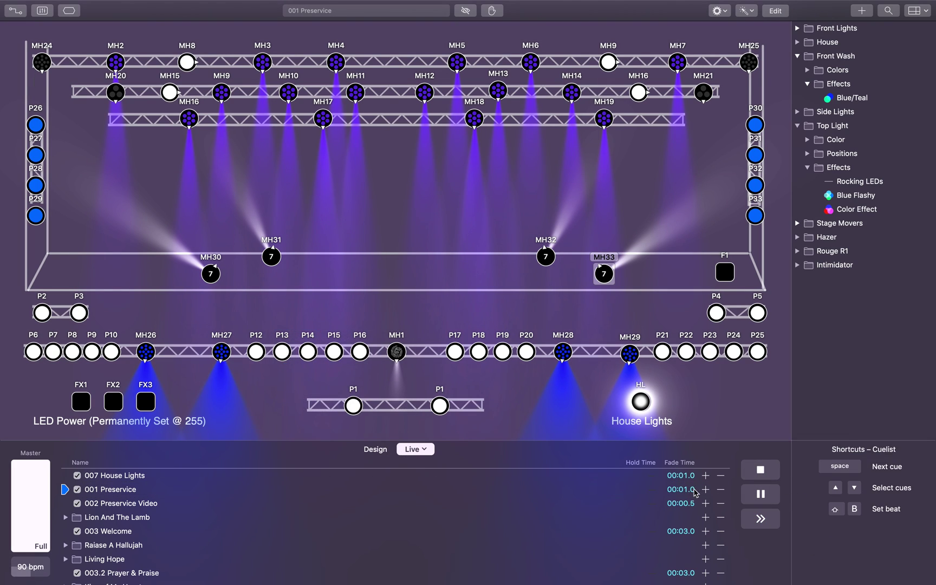
left_click(760, 471)
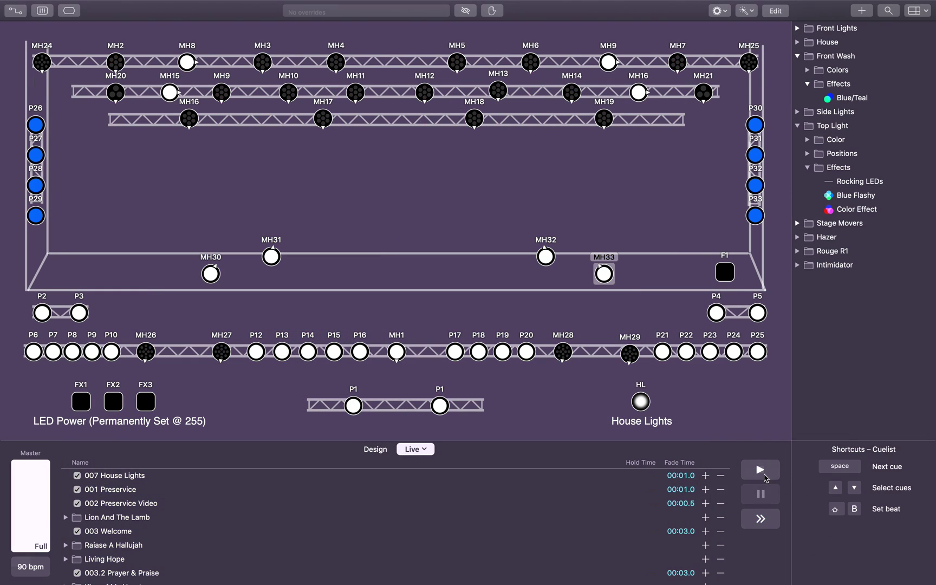
left_click(772, 526)
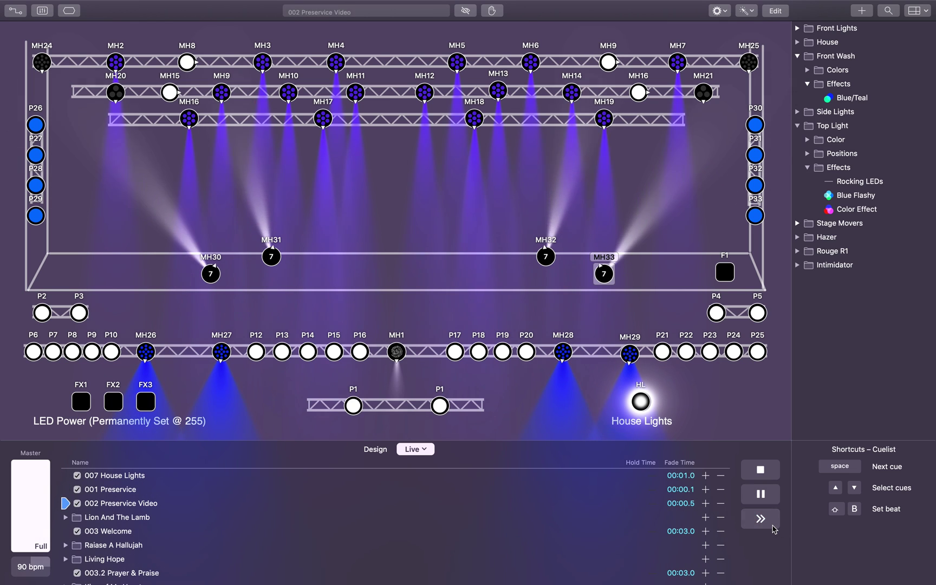
left_click(761, 471)
left_click(760, 518)
left_click(759, 465)
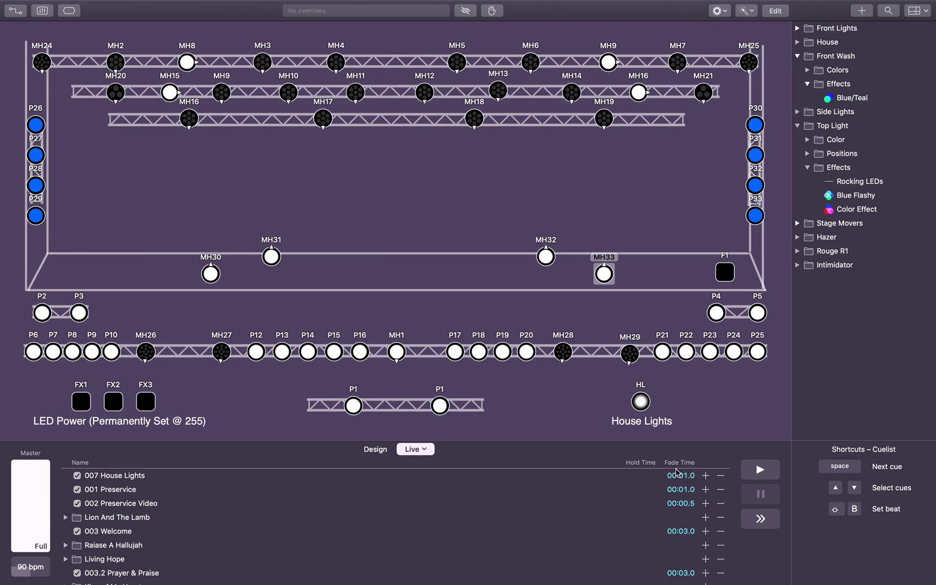
- Play the service cuelist from 001 Preservice through 002 Preservice Video to 003 Verse of Lion And The Lamb, then stop playback
left_click(469, 477)
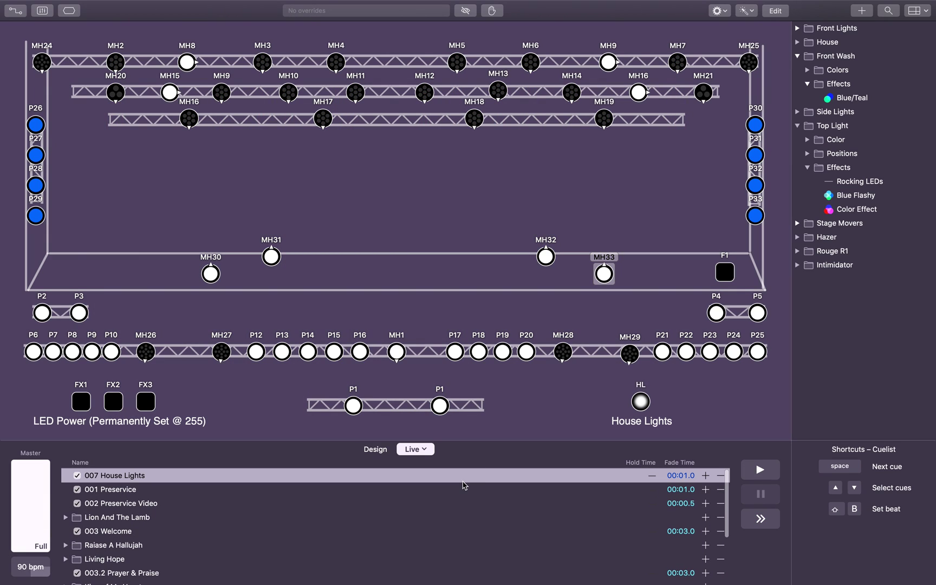
double_click(464, 491)
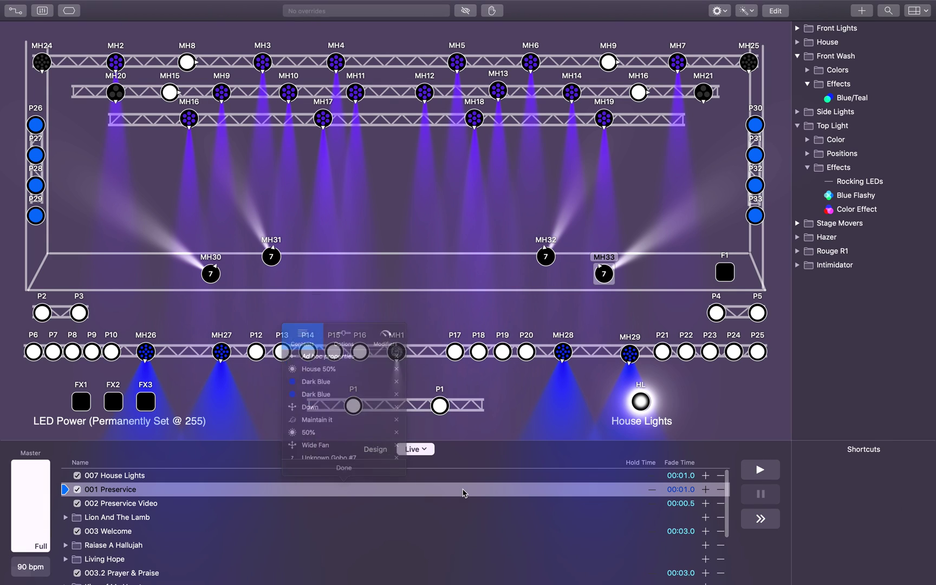
left_click(770, 472)
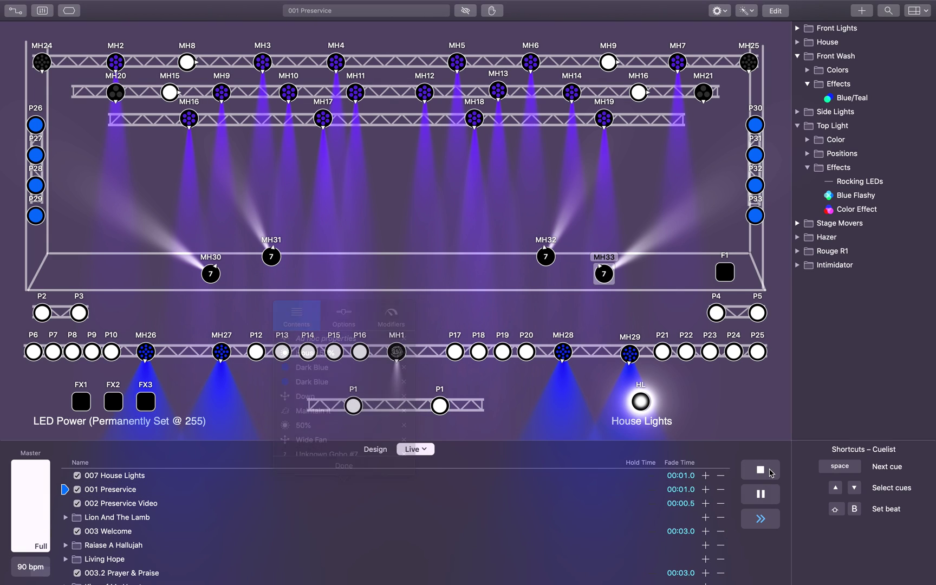
left_click(768, 527)
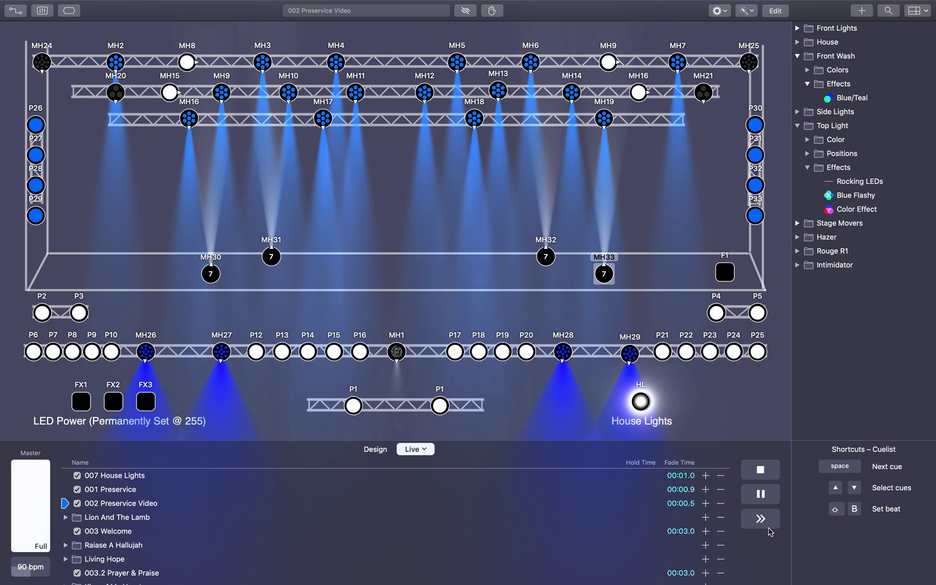
left_click(762, 512)
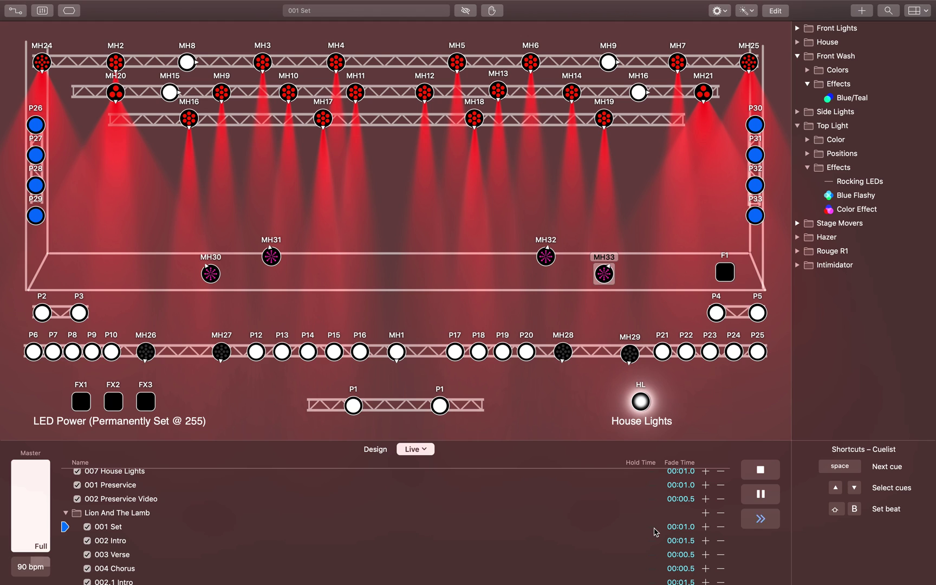
key("space")
key("space")
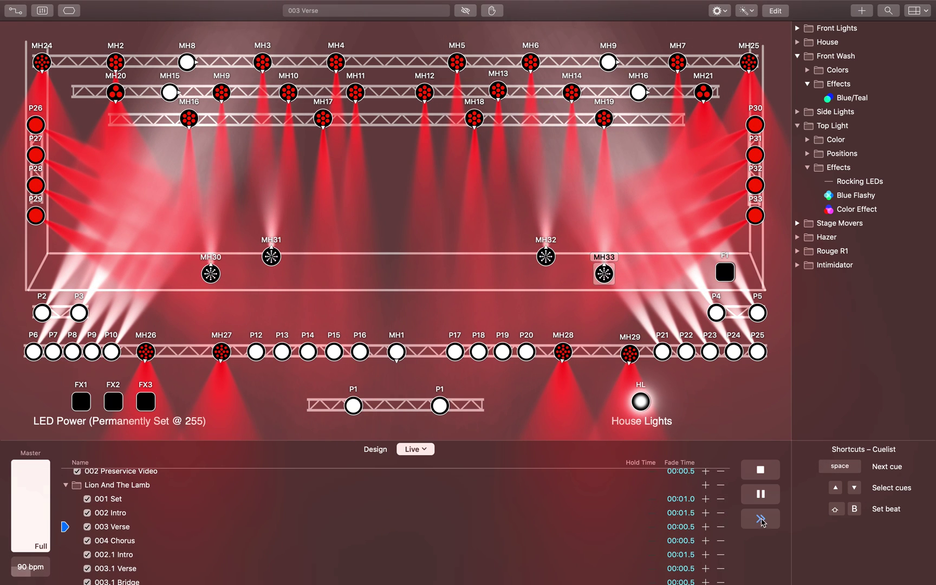
left_click(760, 469)
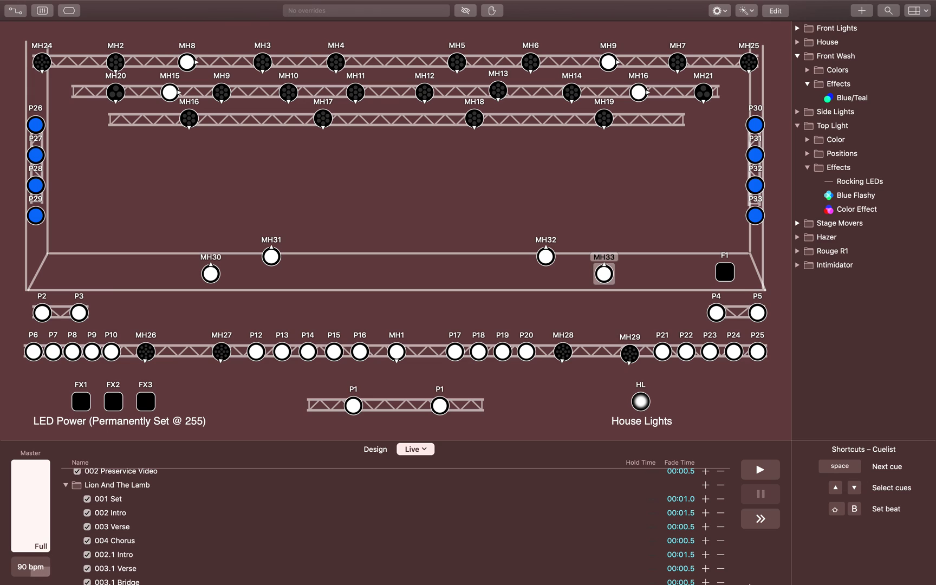